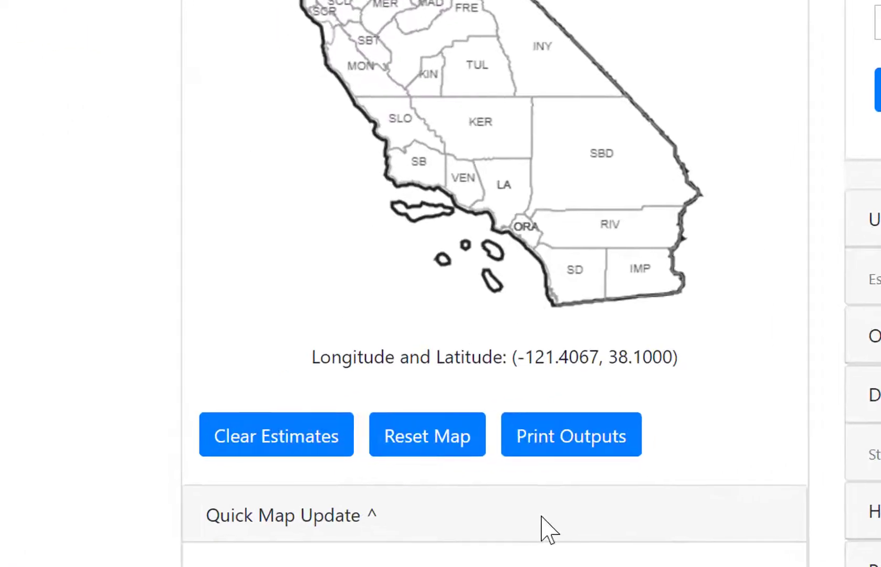
Review the location input methods offered for unit price estimation, and collapse that section again
scroll(82, 486, "down", 3)
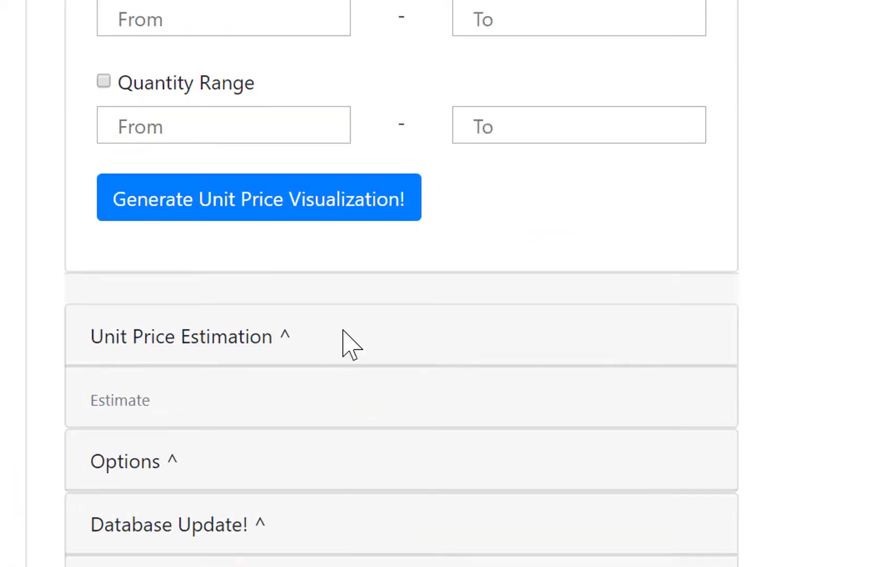
left_click(342, 330)
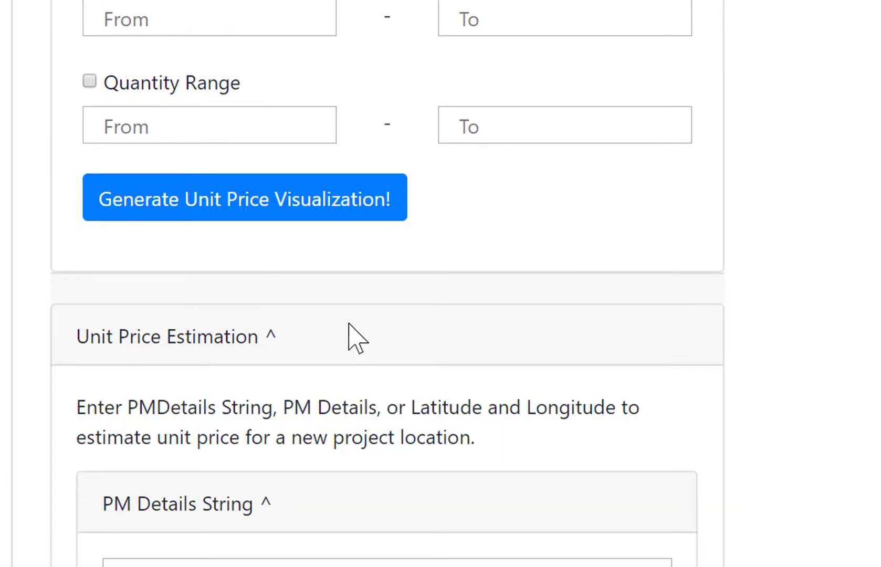
scroll(753, 220, "down", 5)
scroll(755, 211, "down", 2)
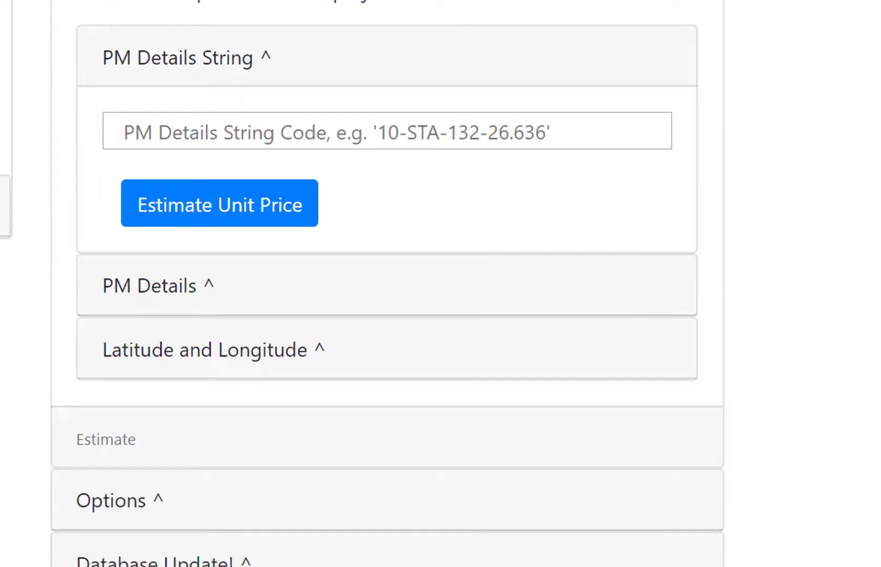
left_click(415, 194)
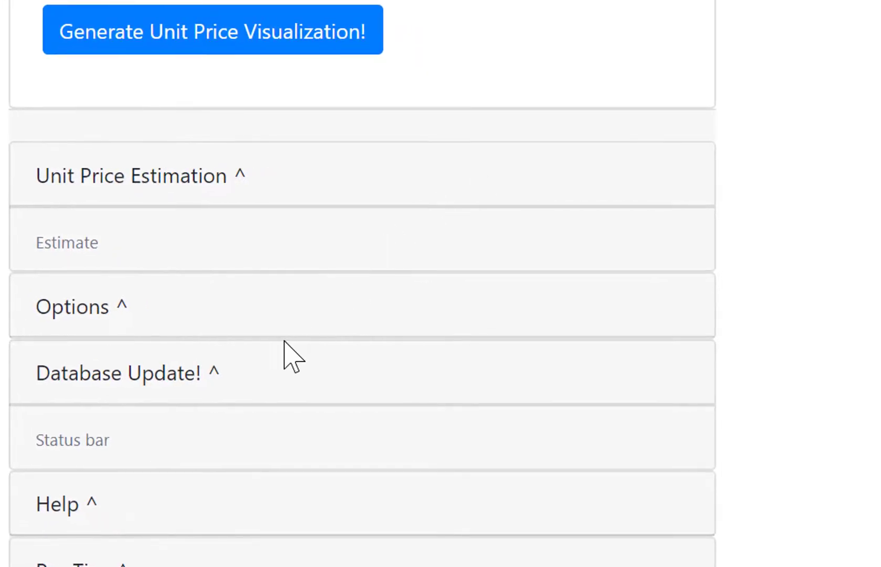
Review the pixel size, inverse power and project limit settings in the options, and collapse them again
left_click(277, 329)
scroll(764, 89, "down", 4)
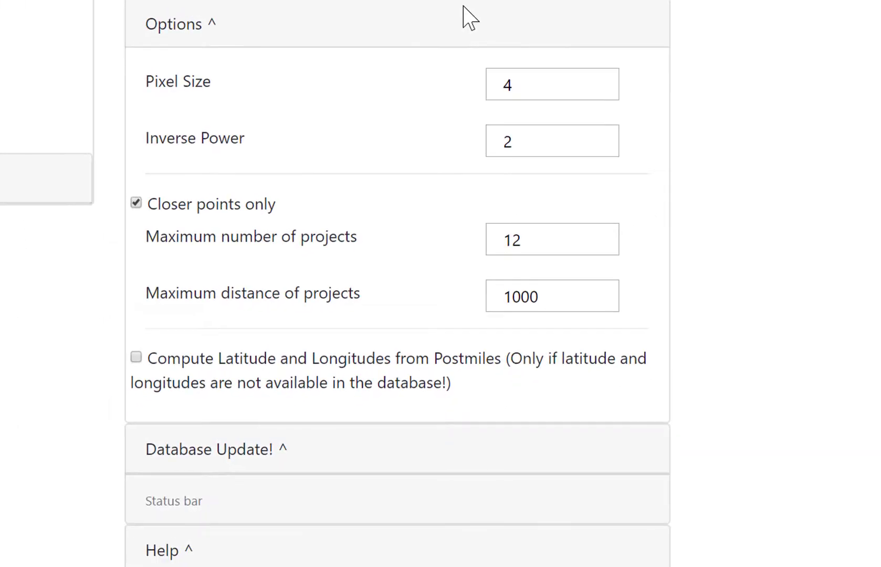
left_click(466, 16)
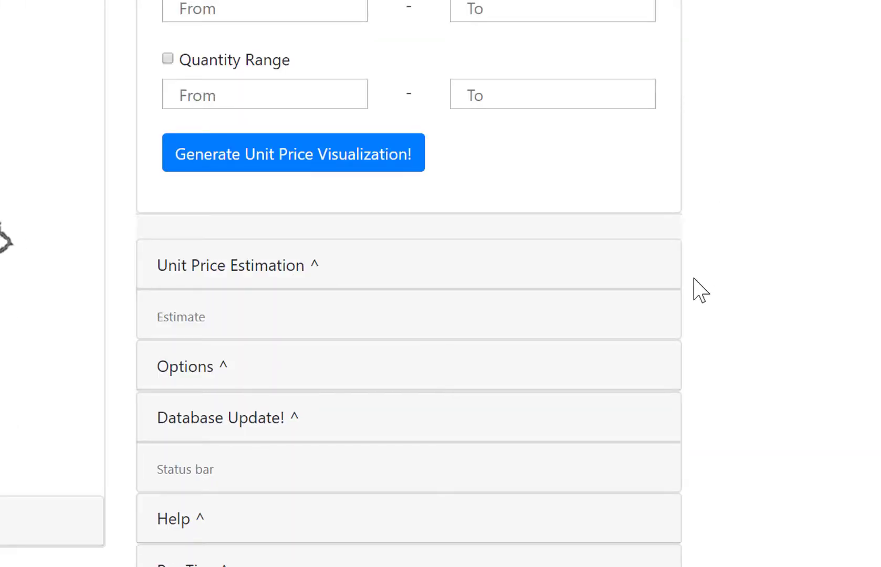
Examine the database update section, including its warning about project coordinates and its update settings
left_click(347, 417)
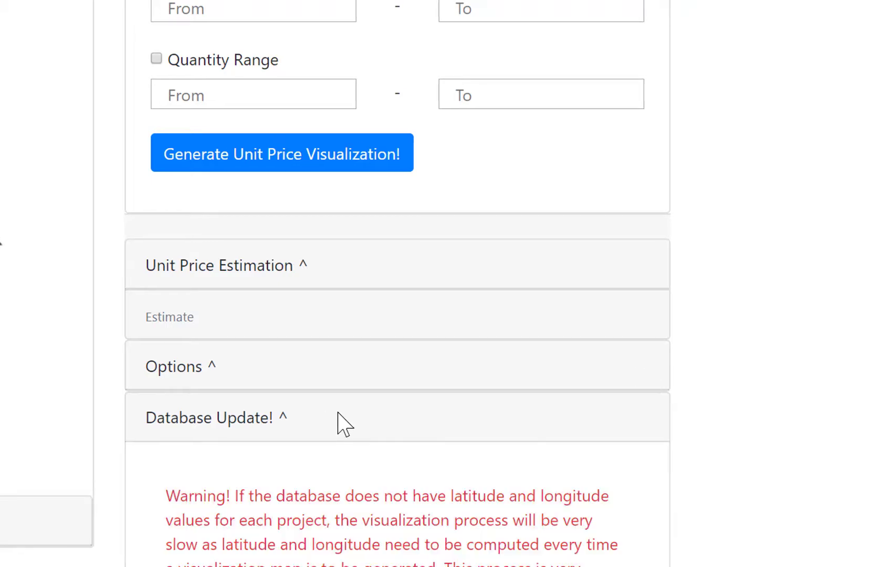
scroll(763, 386, "down", 5)
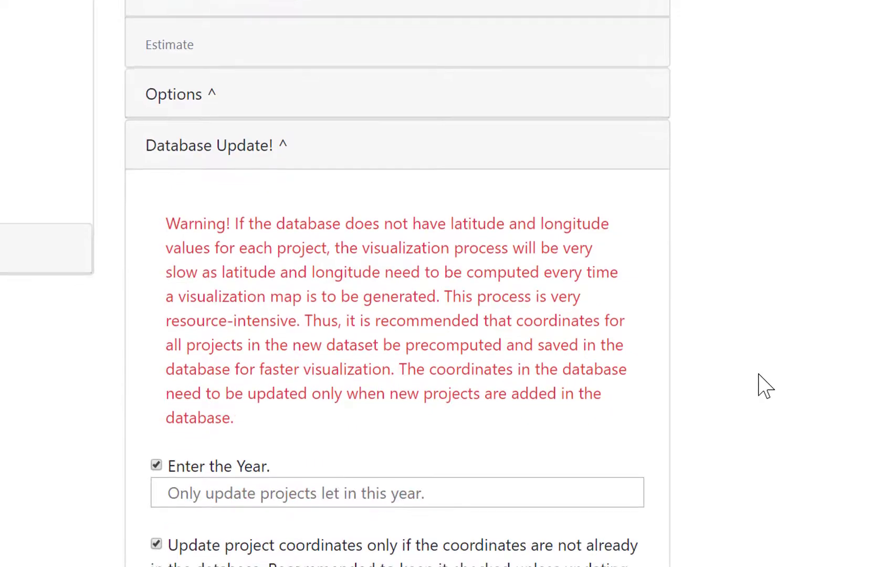
scroll(763, 386, "down", 4)
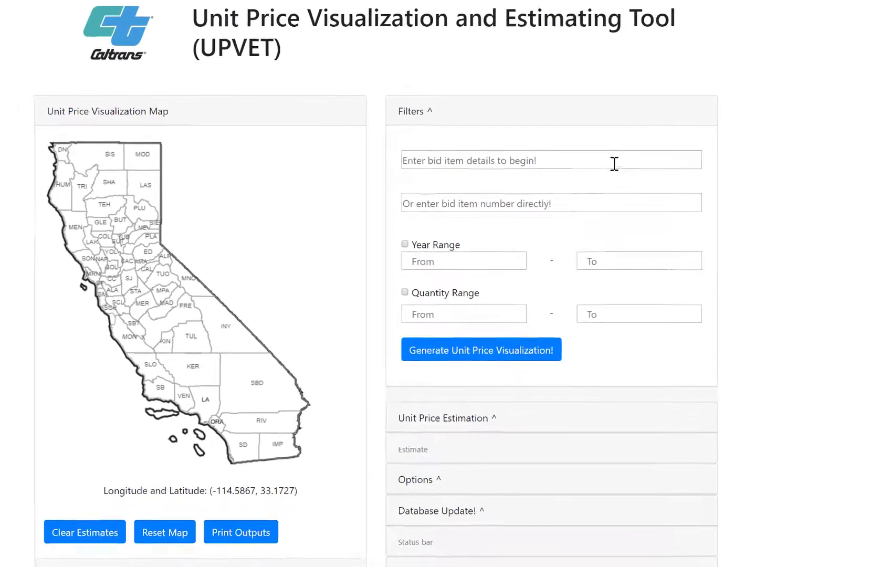
Find the bid item REMOVE CONCRETE (CY), number 153121, by searching for "concrete", and generate its unit price visualization
left_click(616, 161)
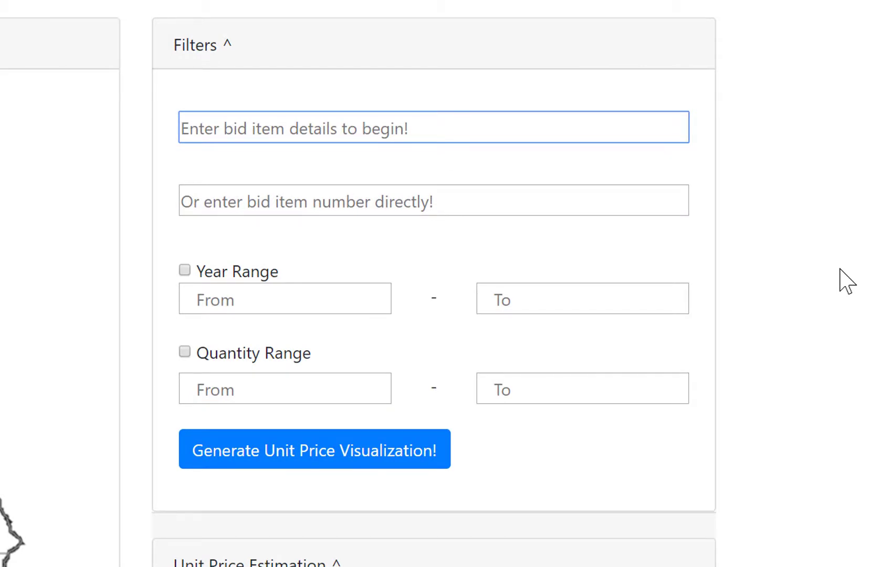
type("concrete")
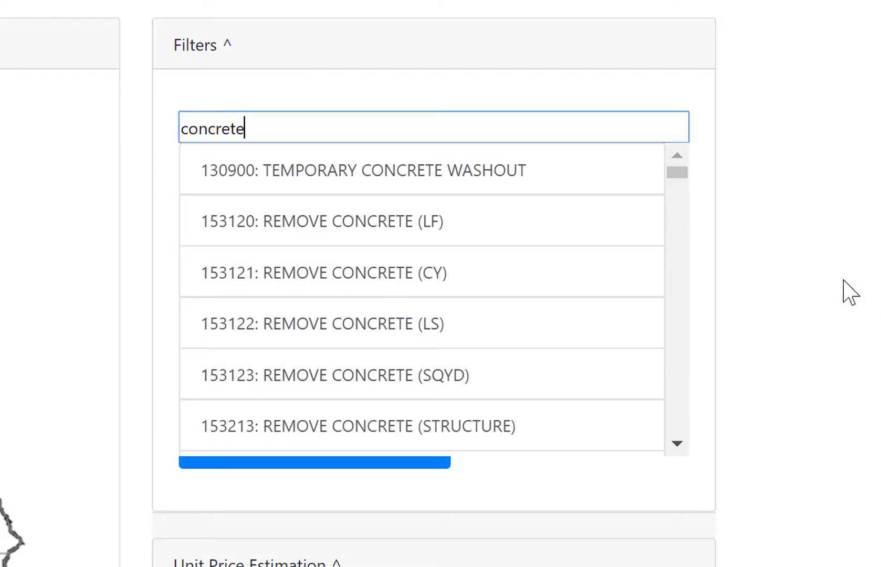
left_click(566, 274)
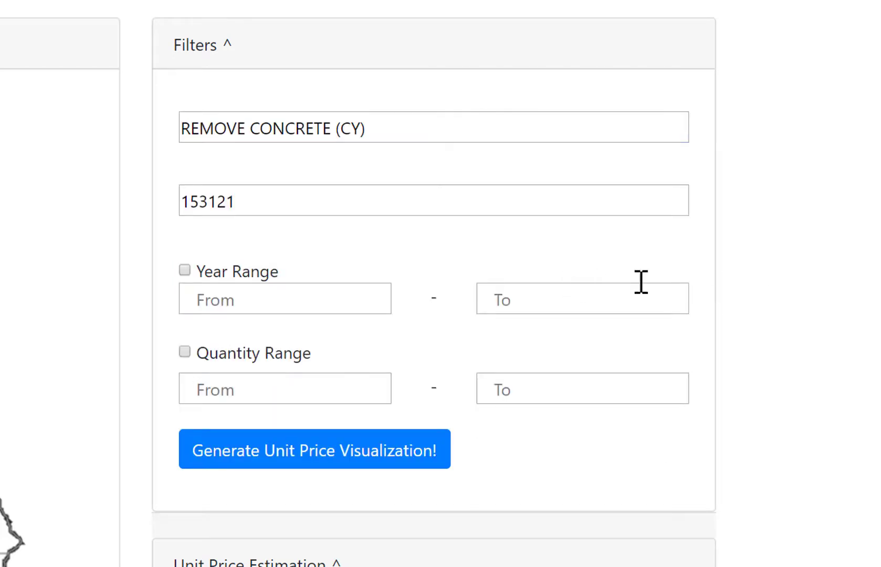
left_click(304, 204)
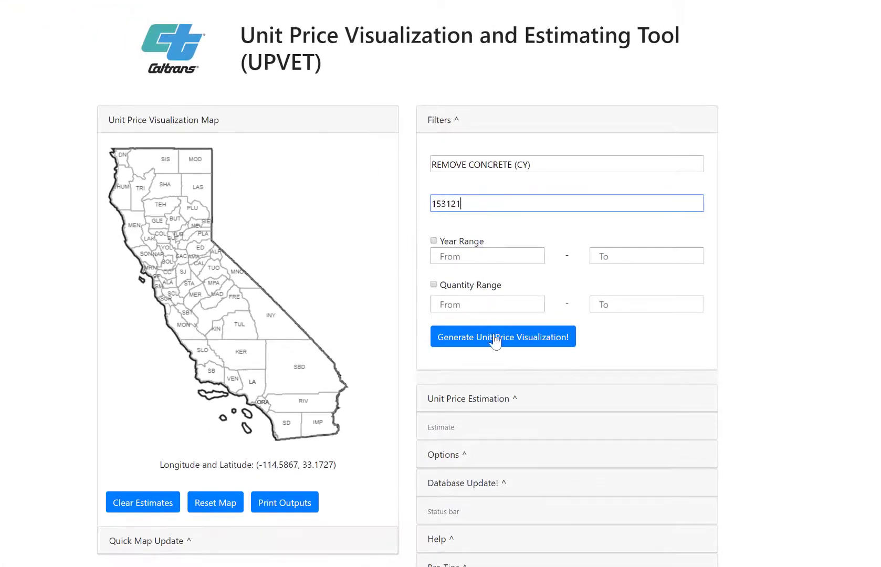
left_click(498, 342)
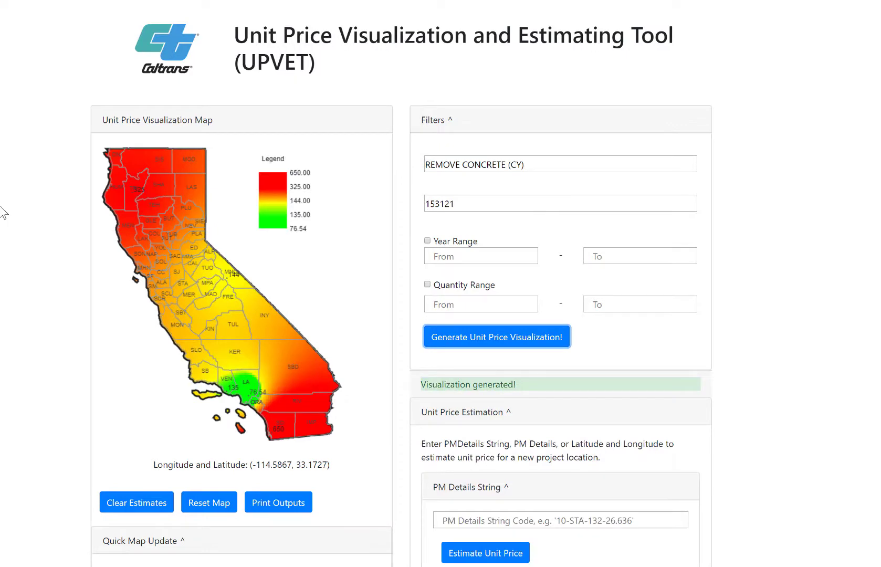
Explore the unit price map by zooming and panning around northern California, and reset it to its default view
scroll(5, 210, "down", 2)
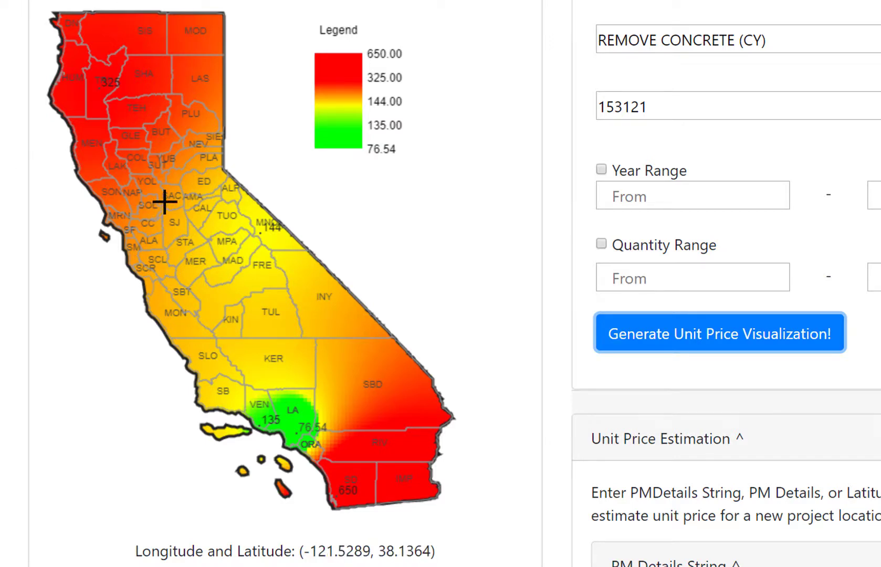
scroll(137, 171, "up", 5)
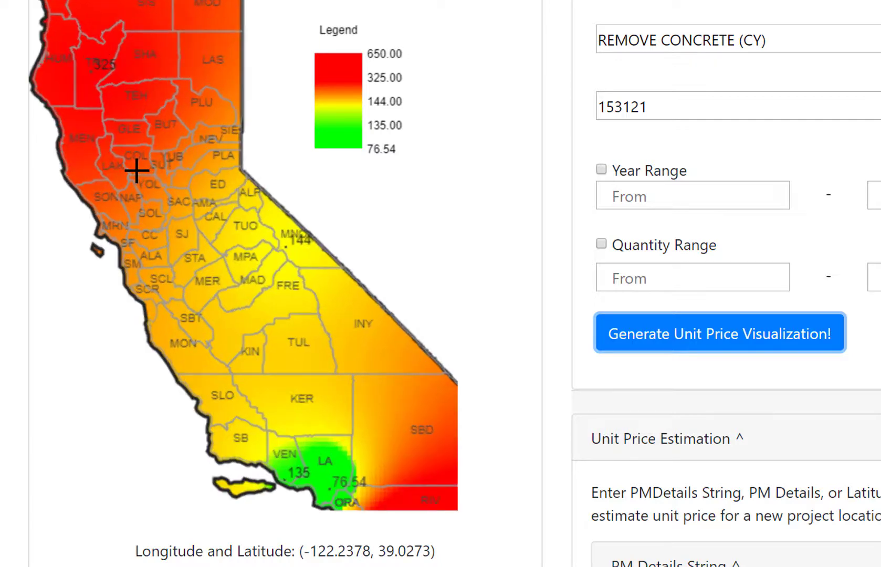
scroll(136, 170, "up", 2)
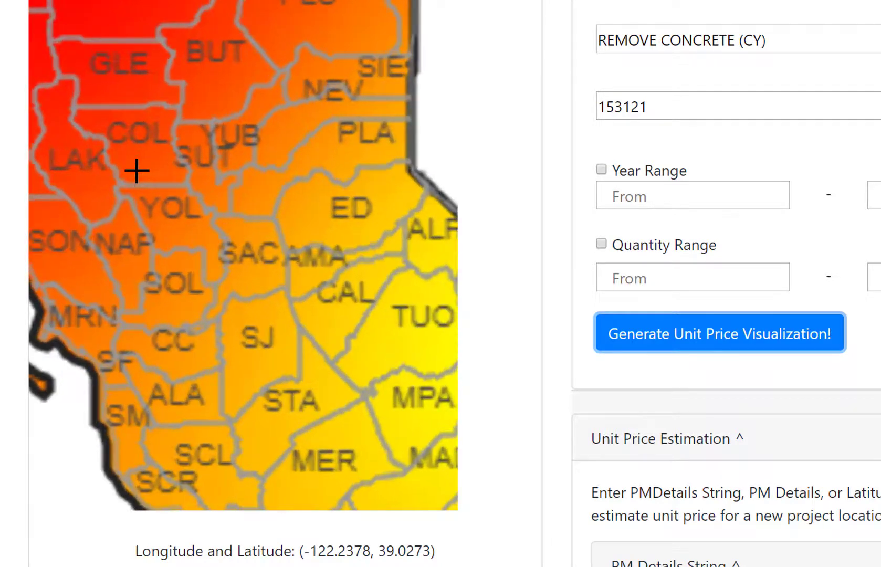
scroll(136, 170, "down", 4)
scroll(137, 170, "down", 4)
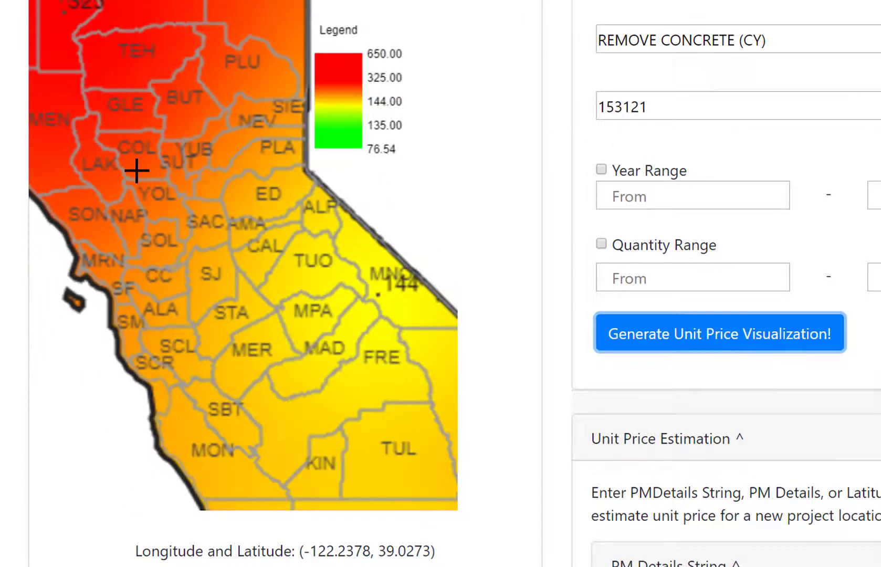
scroll(208, 285, "up", 3)
left_click_drag(208, 284, 161, 205)
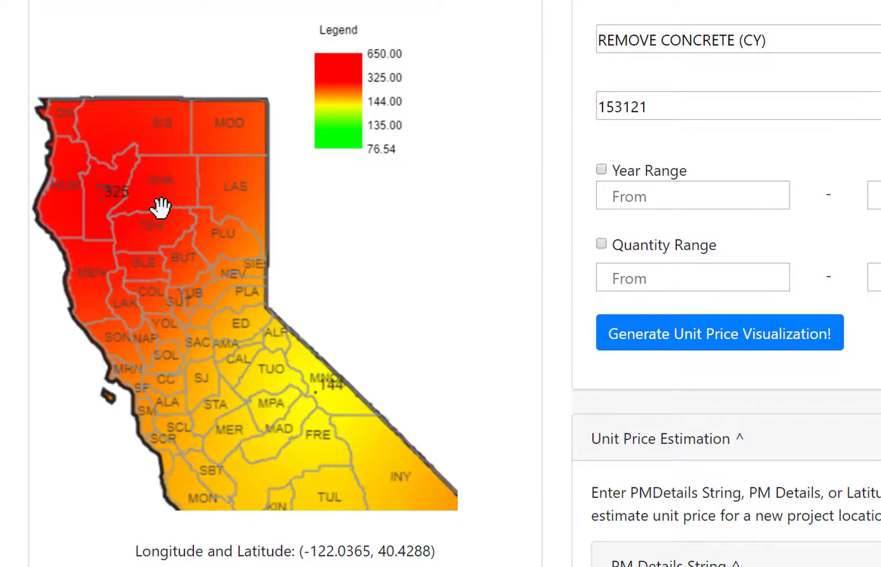
left_click_drag(187, 242, 259, 420)
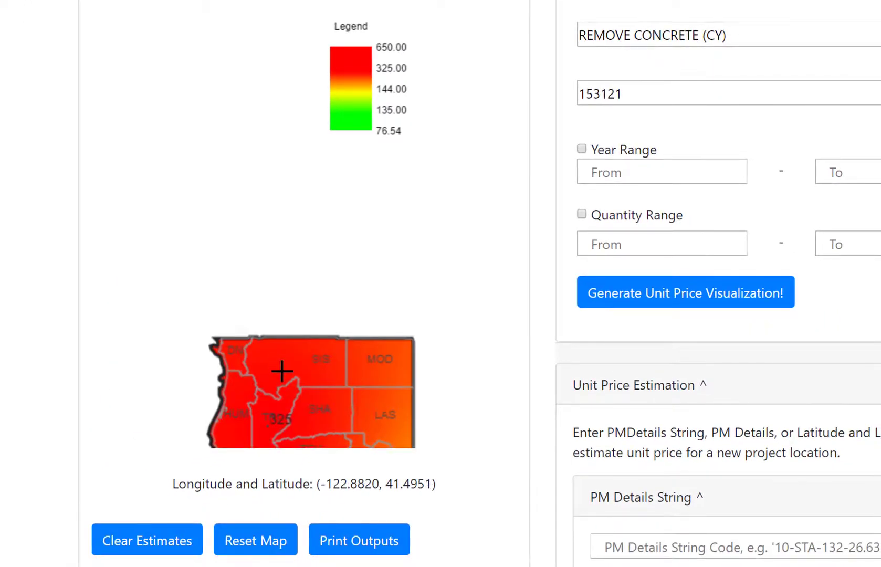
left_click_drag(282, 371, 179, 455)
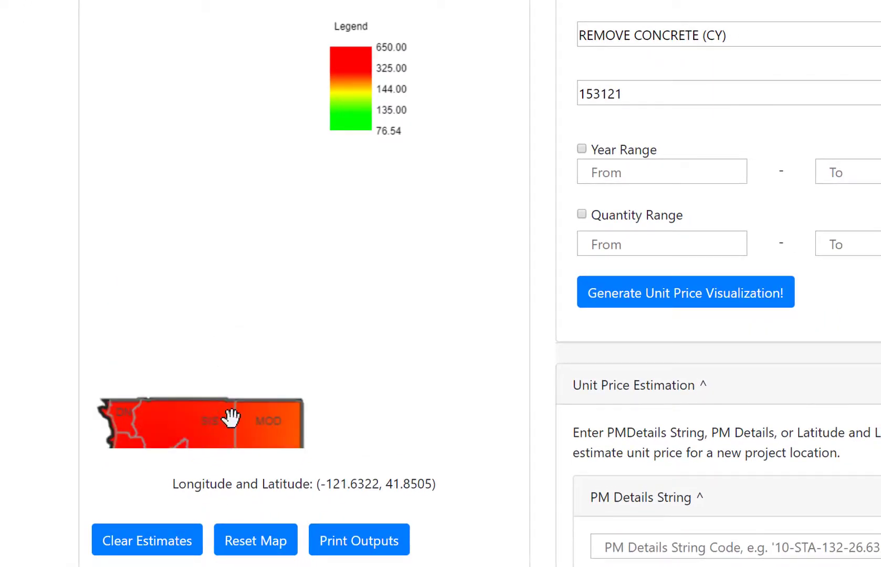
scroll(237, 281, "down", 1)
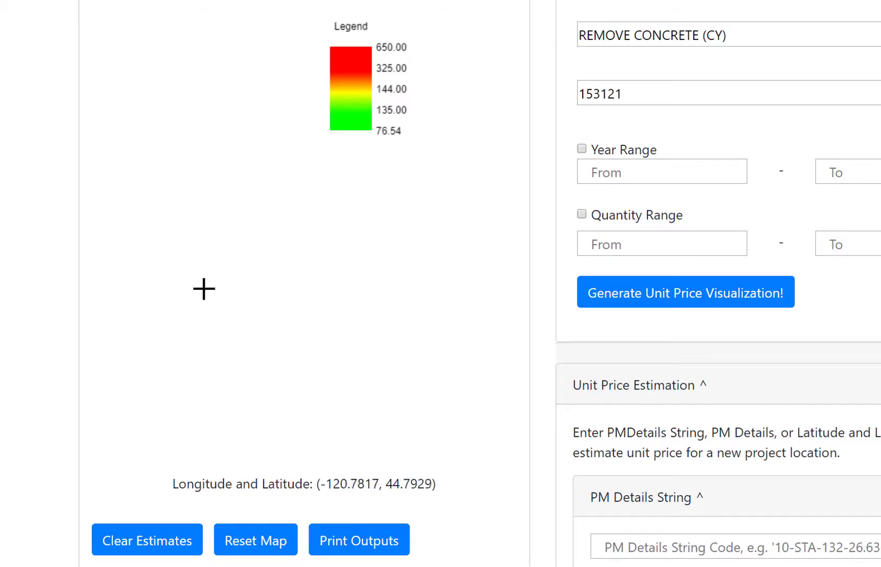
left_click(265, 551)
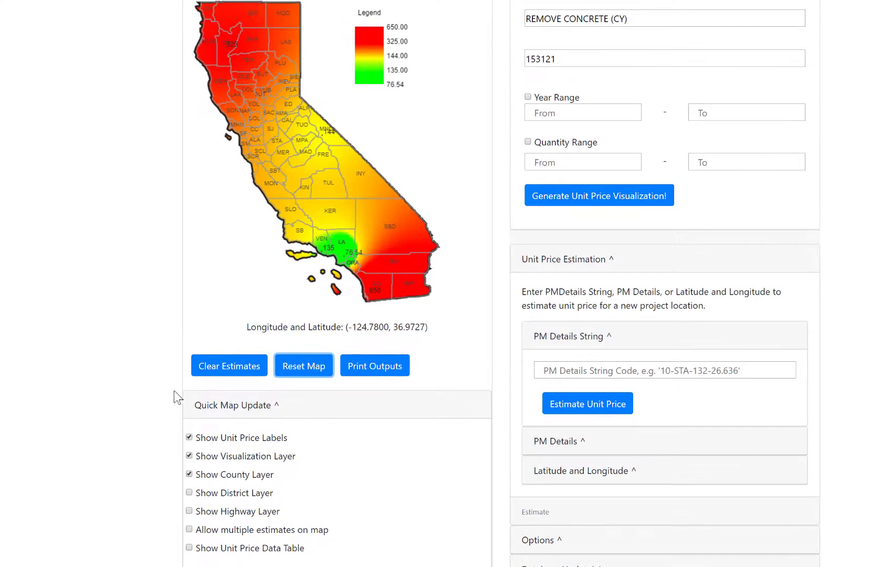
Toggle the county layer and the visualization layer off and on to compare how the map looks without each
left_click(189, 474)
left_click(189, 474)
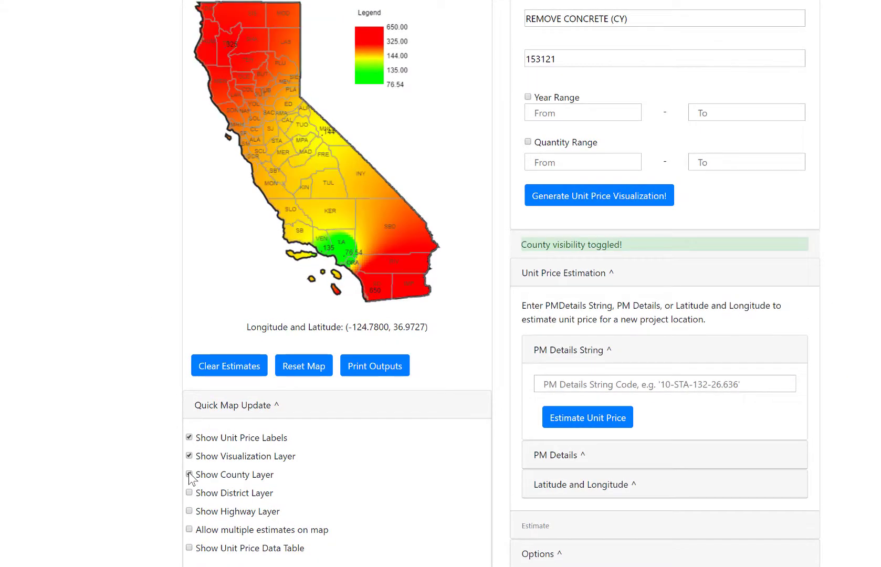
left_click(190, 475)
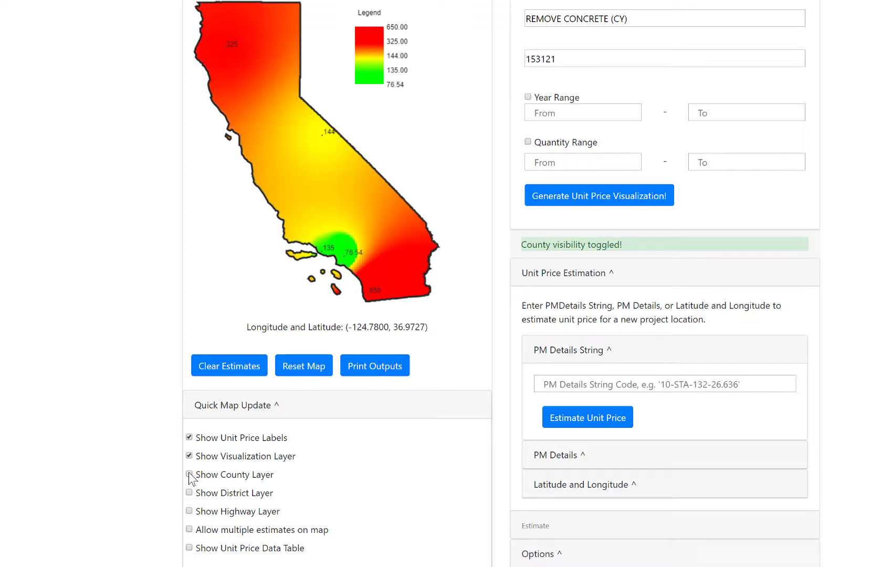
left_click(189, 474)
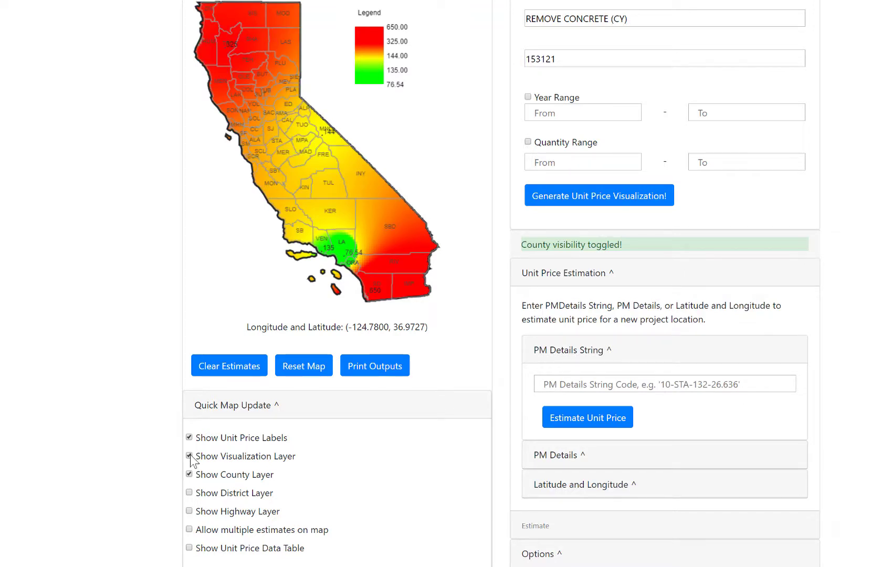
left_click(189, 457)
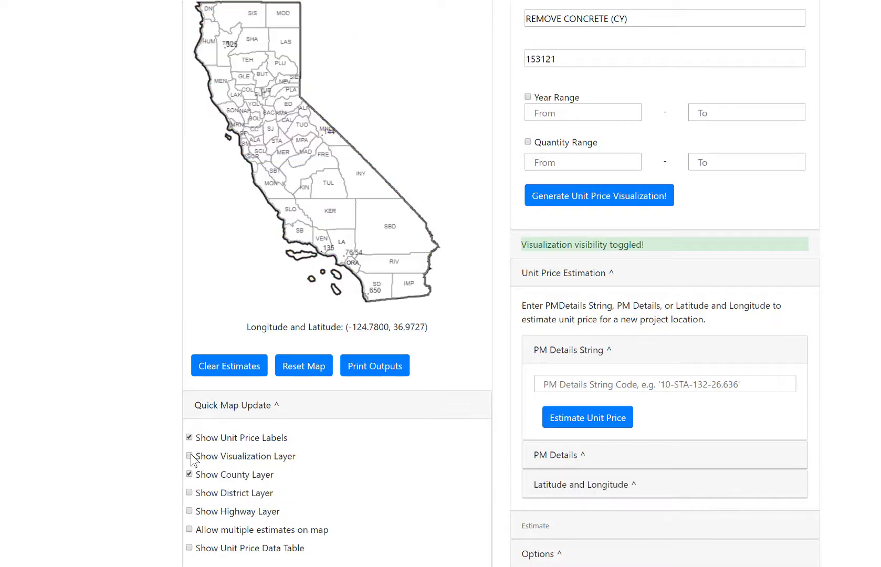
left_click(190, 456)
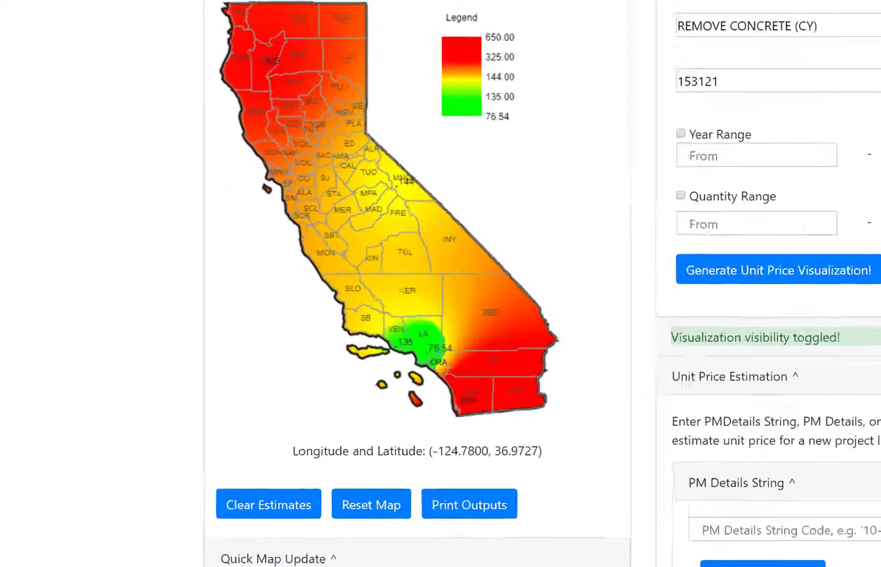
Hide the county layer and the unit price labels on the map, and show both again
left_click(189, 474)
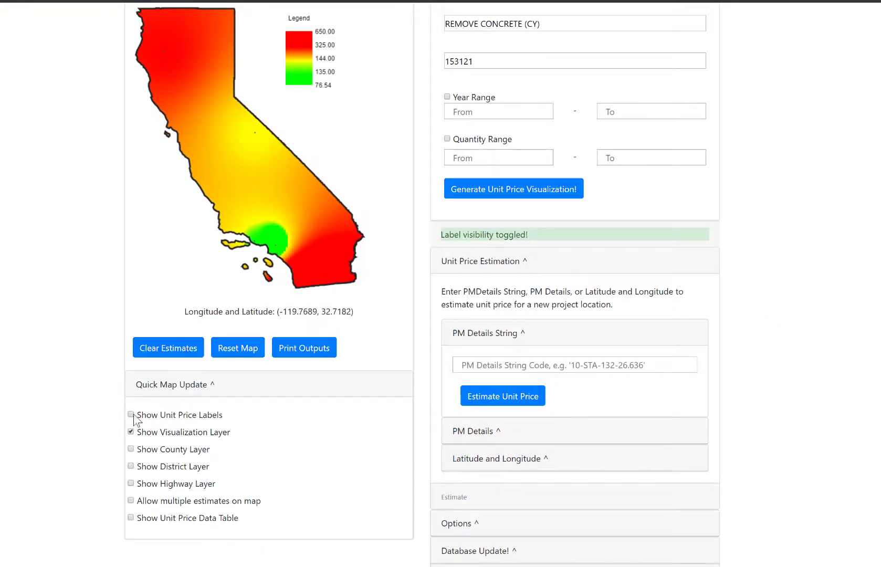
left_click(130, 415)
left_click(131, 415)
left_click(131, 415)
left_click(137, 449)
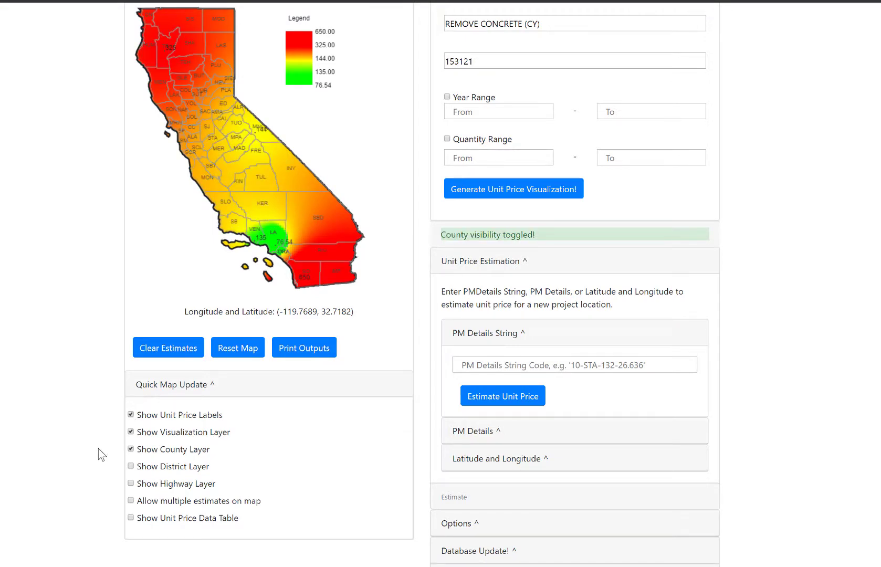
Preview the district layer on the map without the county layer, and hide the districts again
left_click(130, 450)
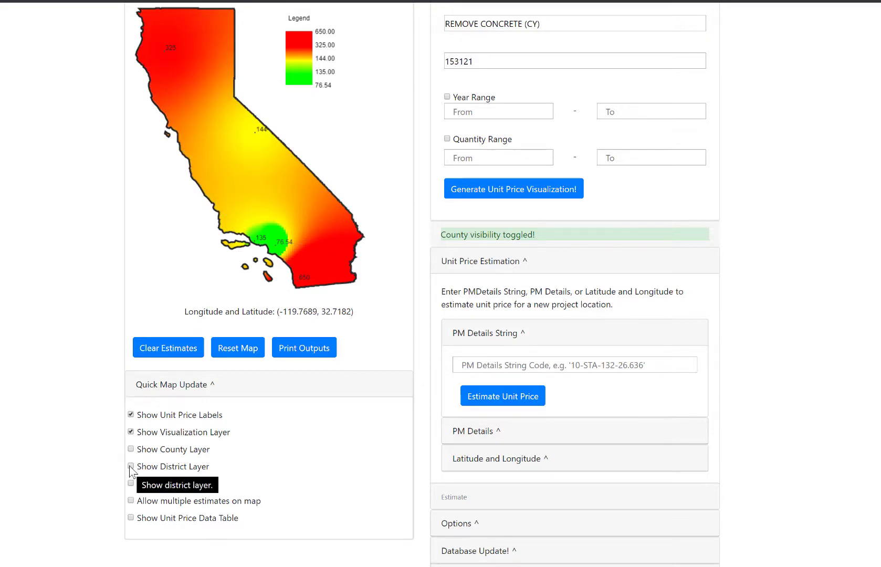
left_click(131, 467)
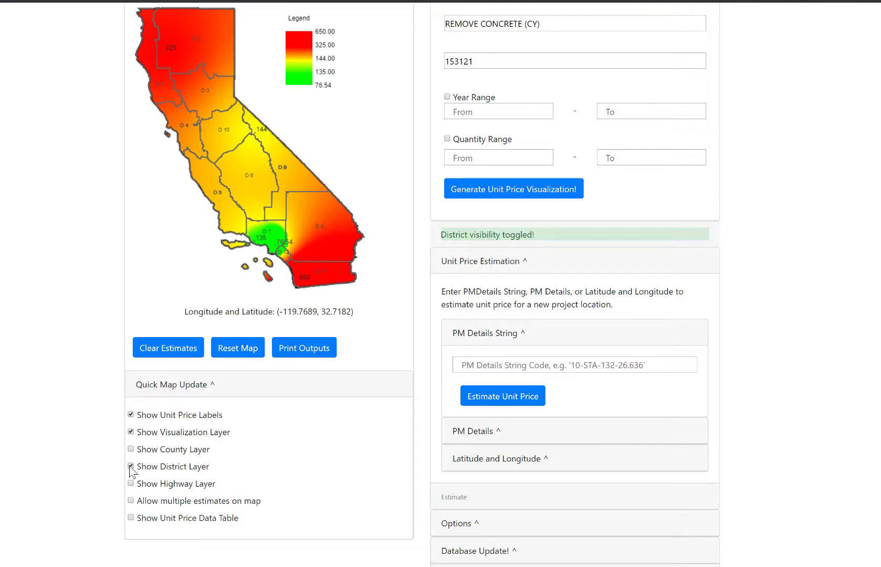
left_click(131, 468)
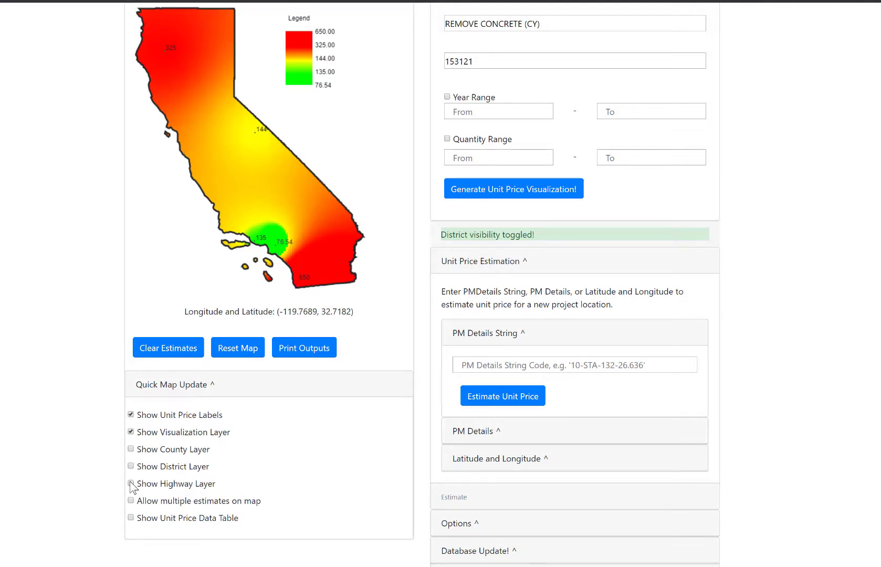
Show the highway, district and county layers together on the unit price map
left_click(131, 484)
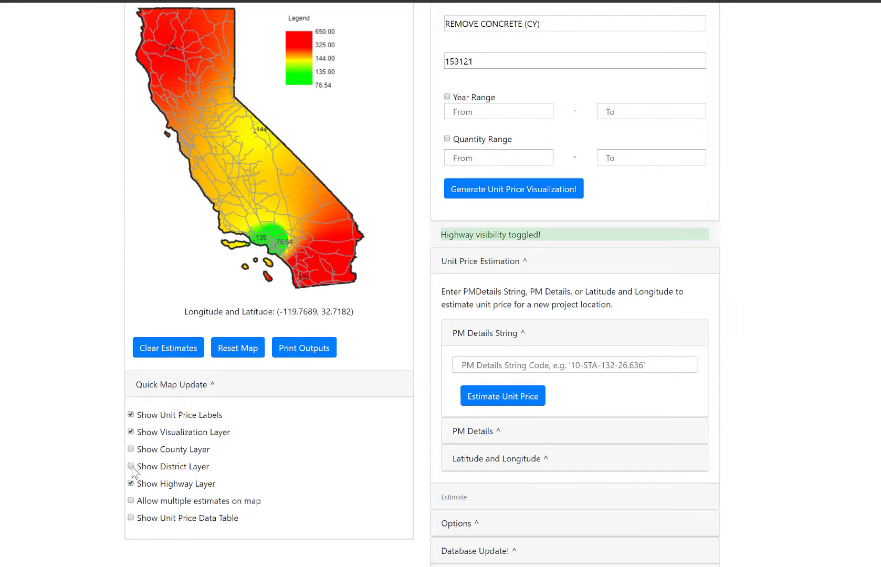
left_click(132, 467)
left_click(131, 450)
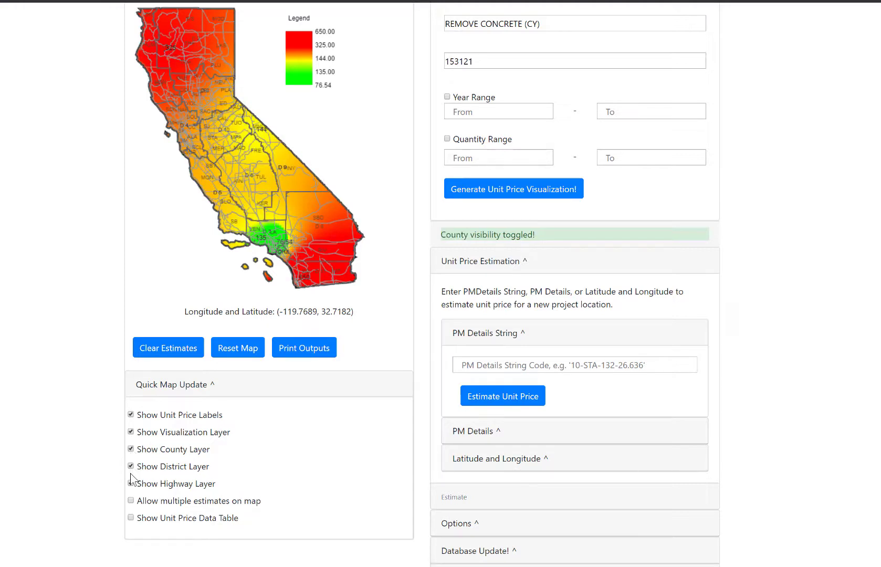
Hide the highway and district layers so only the county boundaries remain over the unit price visualization
left_click(131, 484)
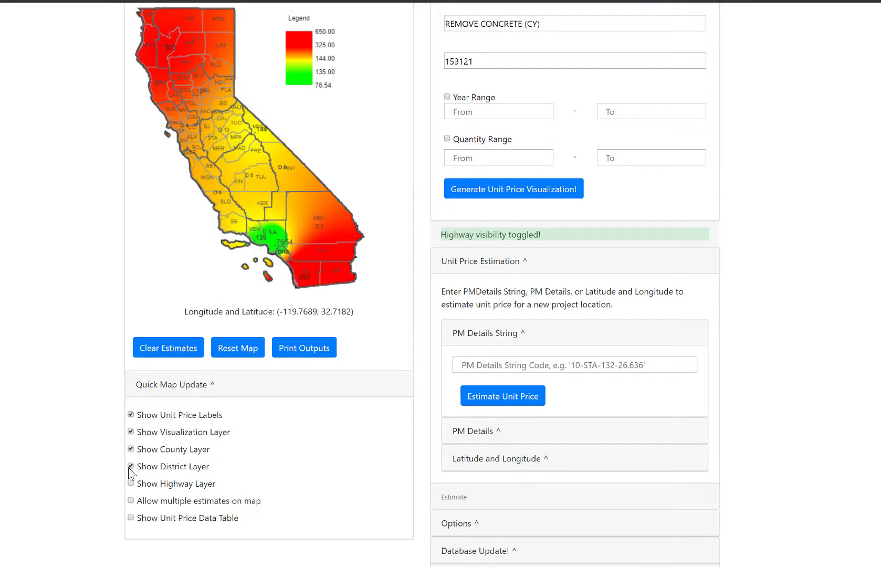
left_click(130, 467)
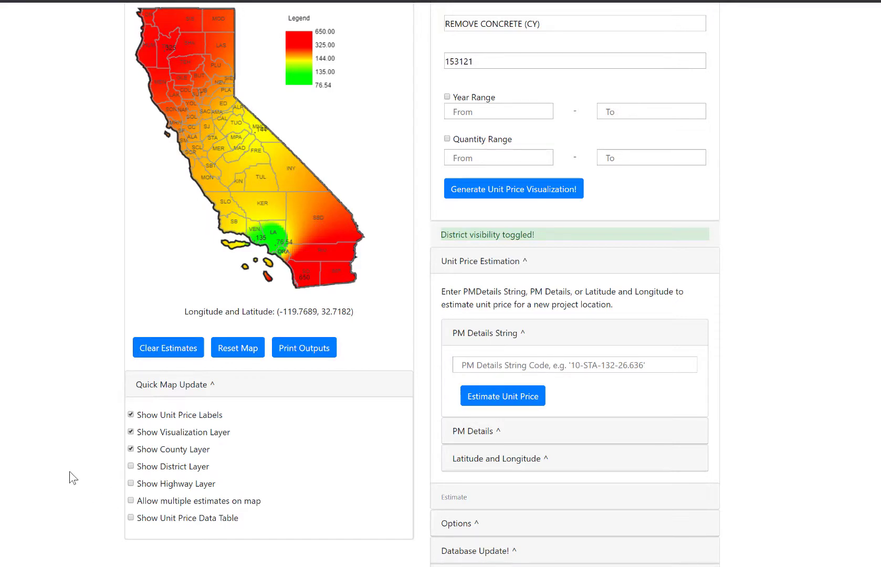
Estimate the unit price at a point in southern Inyo County, highlight the generated value, and estimate another point in Kern County
scroll(71, 484, "up", 3)
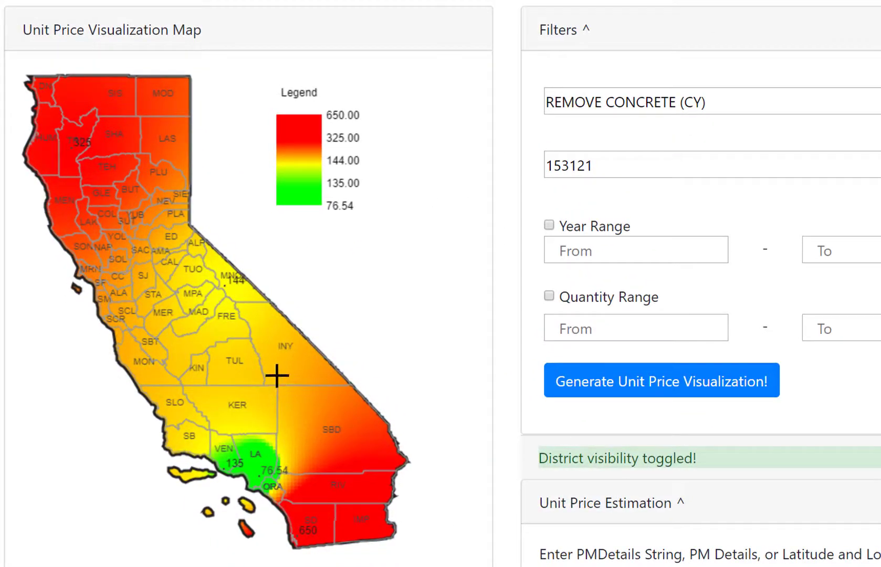
left_click(277, 376)
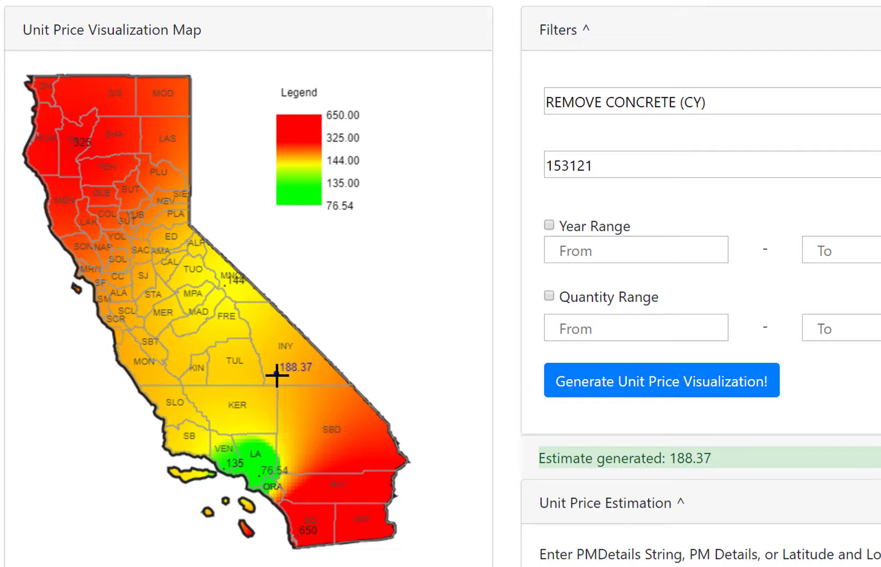
scroll(688, 525, "down", 5)
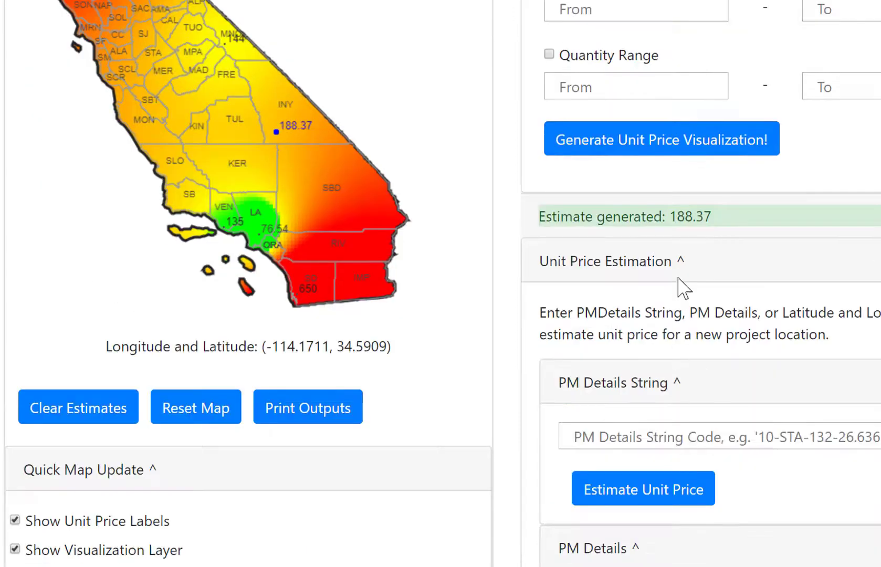
left_click_drag(670, 216, 714, 210)
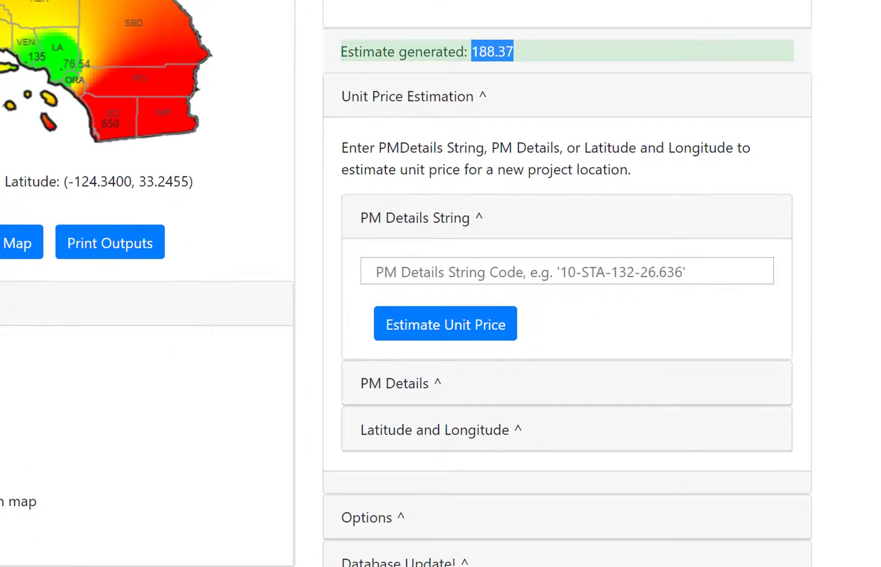
left_click(37, 10)
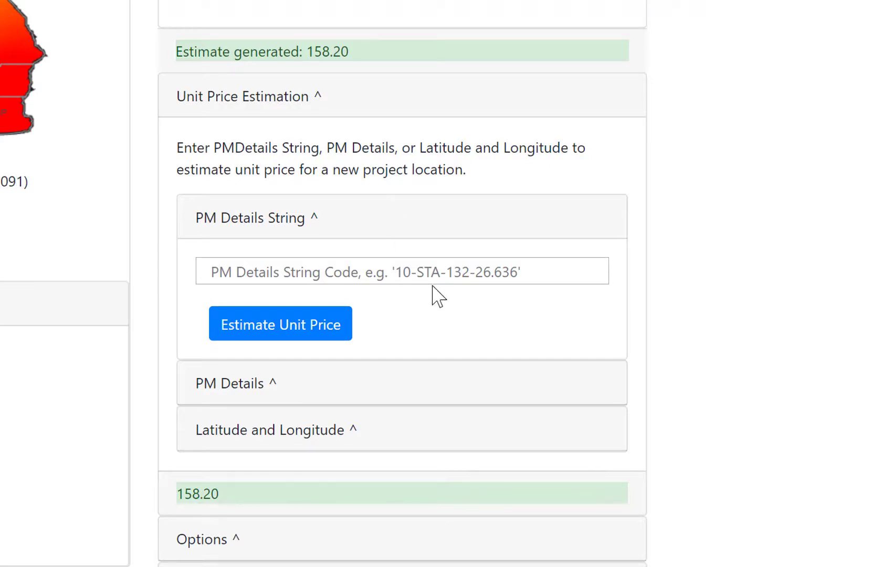
Estimate the unit price for the project location with PM details string 10-sta-132-26
left_click(441, 272)
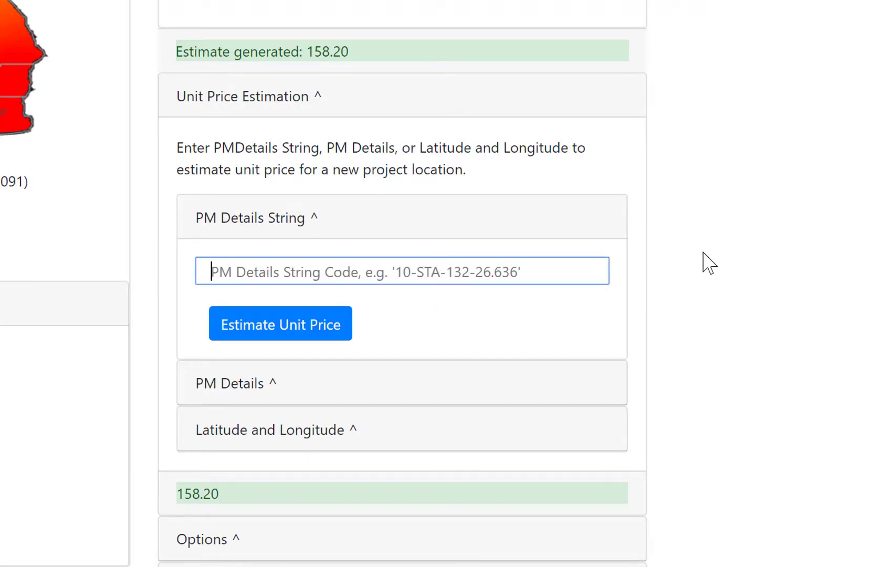
type("10-sta-132-26")
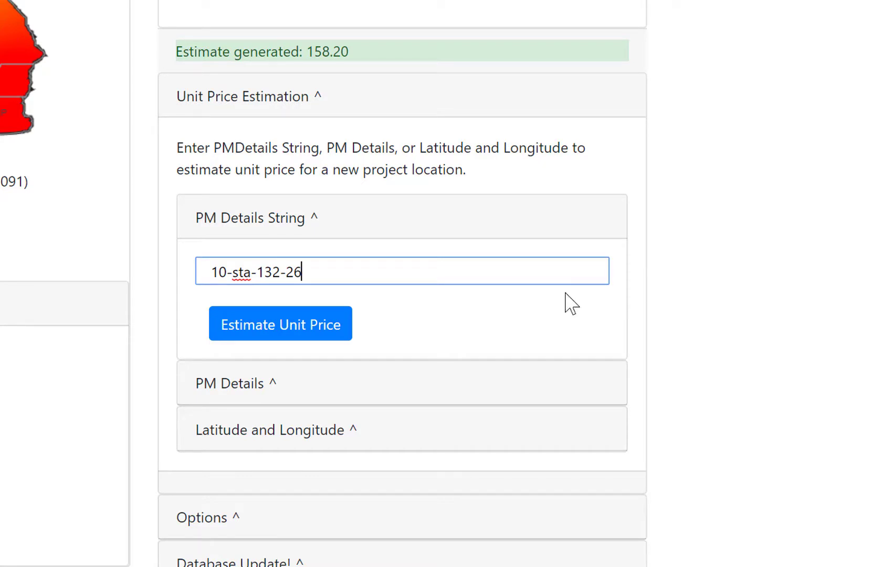
left_click(297, 328)
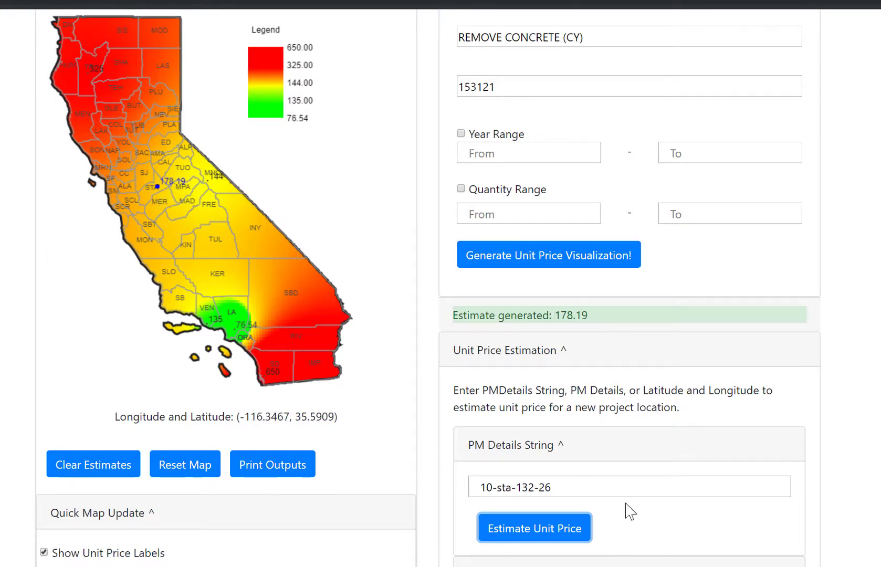
Examine the PM details string alongside the latitude and longitude filled in for that location
left_click_drag(628, 490, 462, 494)
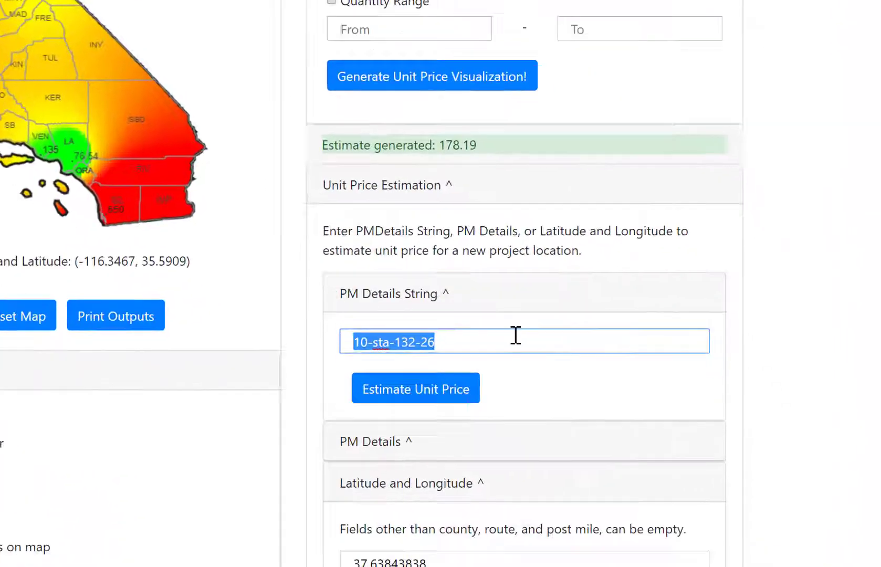
scroll(420, 226, "down", 2)
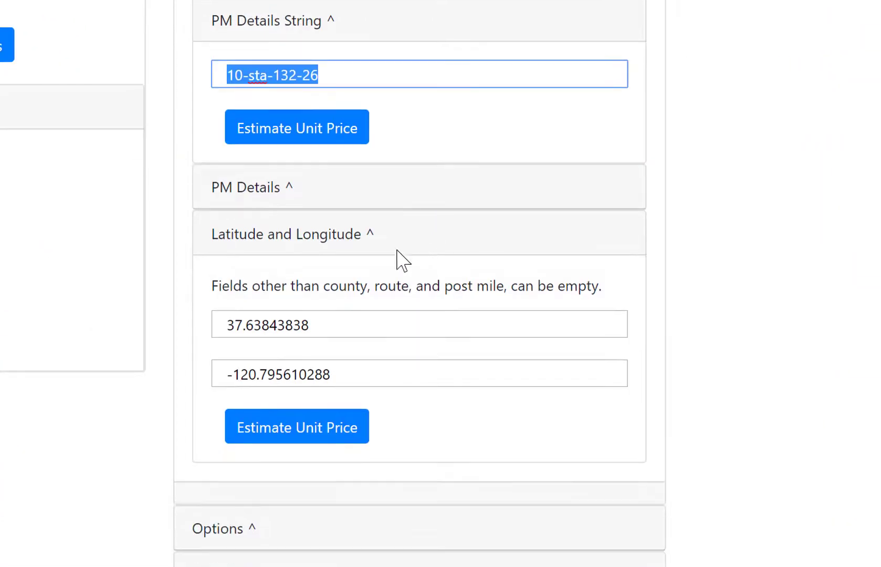
left_click(395, 328)
left_click(397, 374)
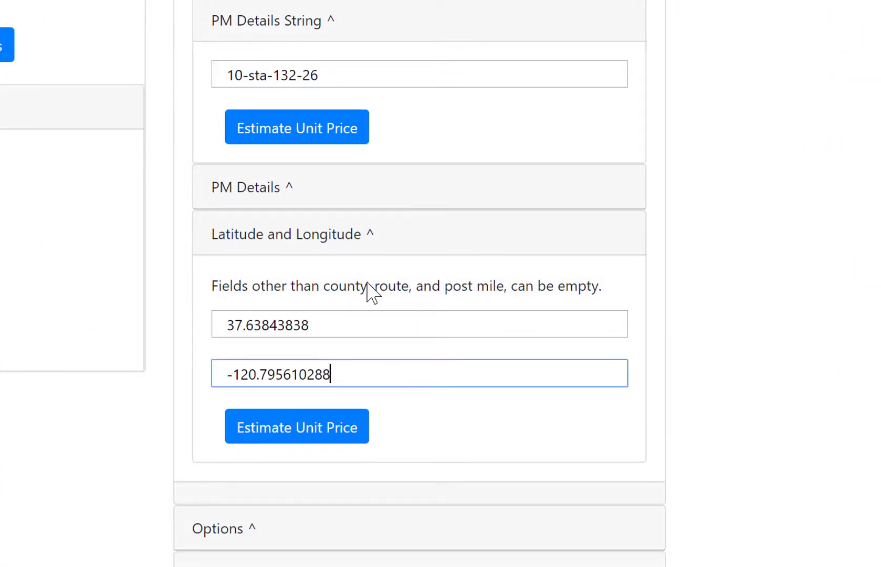
left_click(395, 75)
scroll(398, 72, "up", 2)
scroll(396, 72, "up", 2)
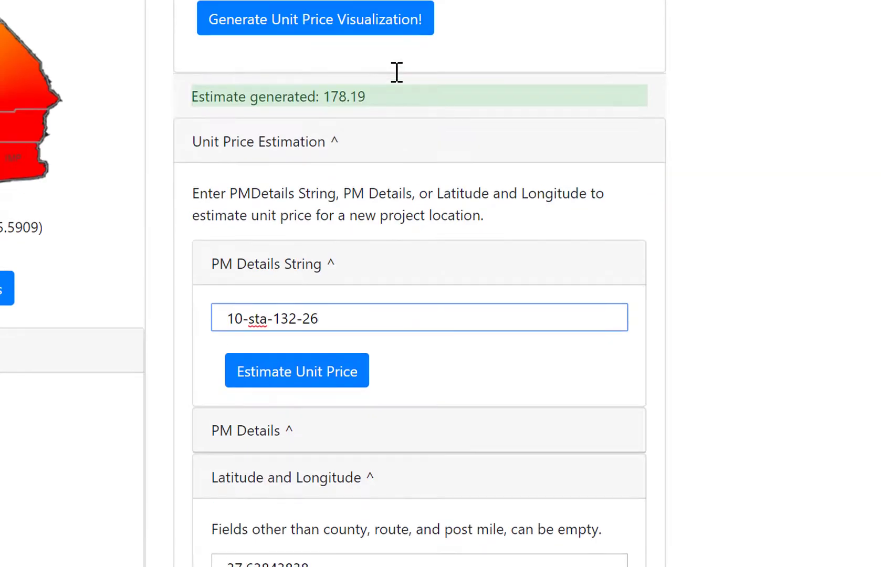
Allow multiple estimates on the map and estimate unit prices at five points from Butte and Madera to Inyo, Kern and San Bernardino counties
scroll(396, 72, "down", 2)
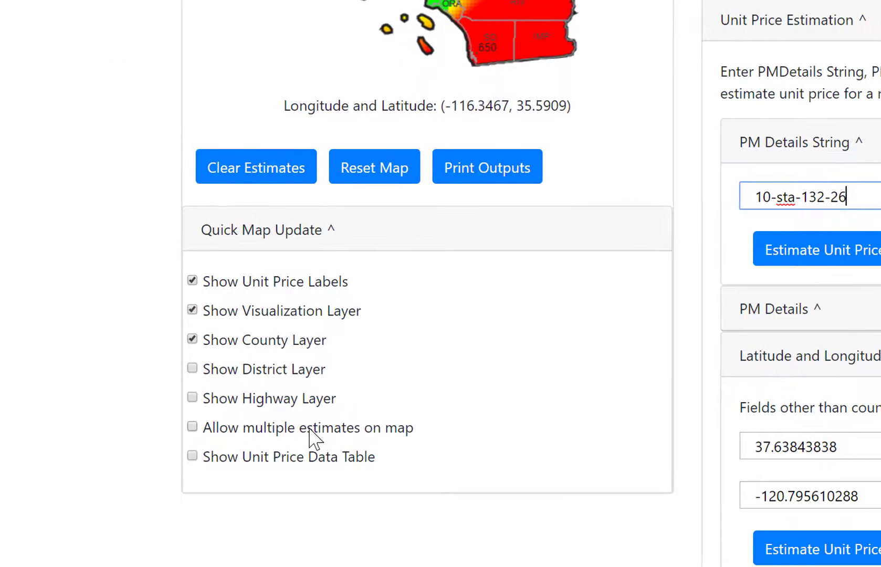
left_click(313, 428)
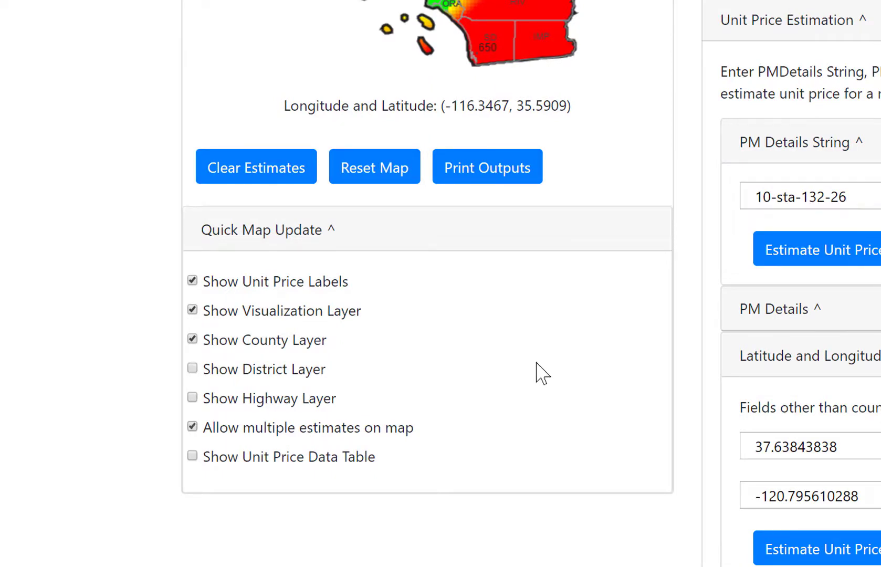
scroll(547, 365, "up", 2)
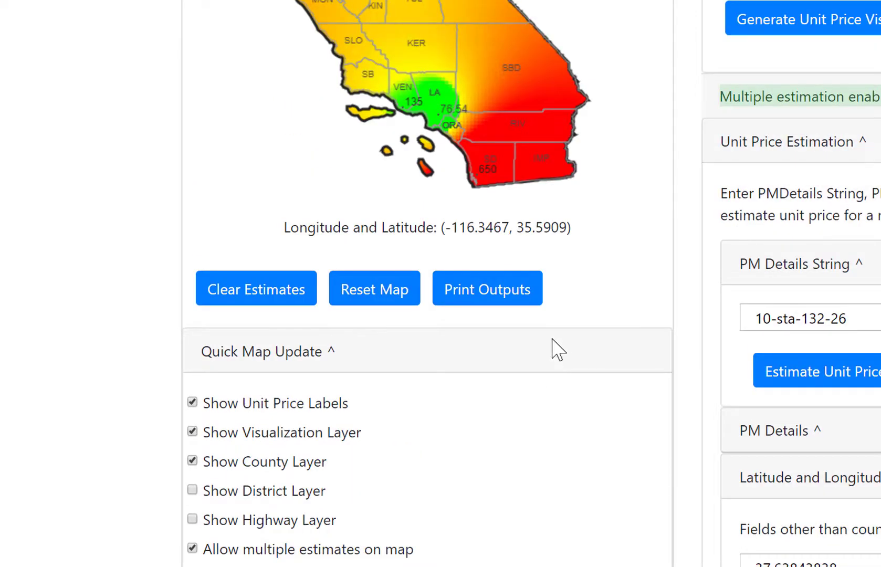
left_click(465, 6)
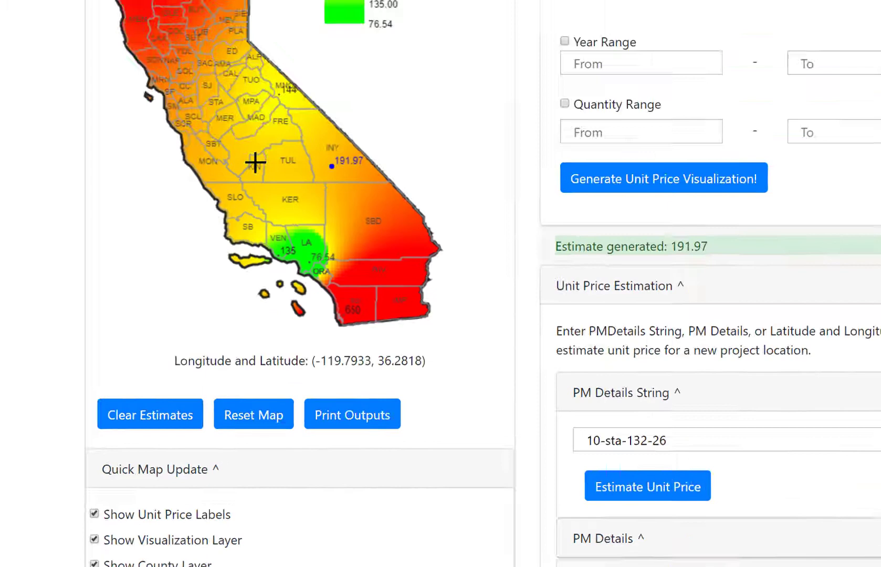
left_click(251, 131)
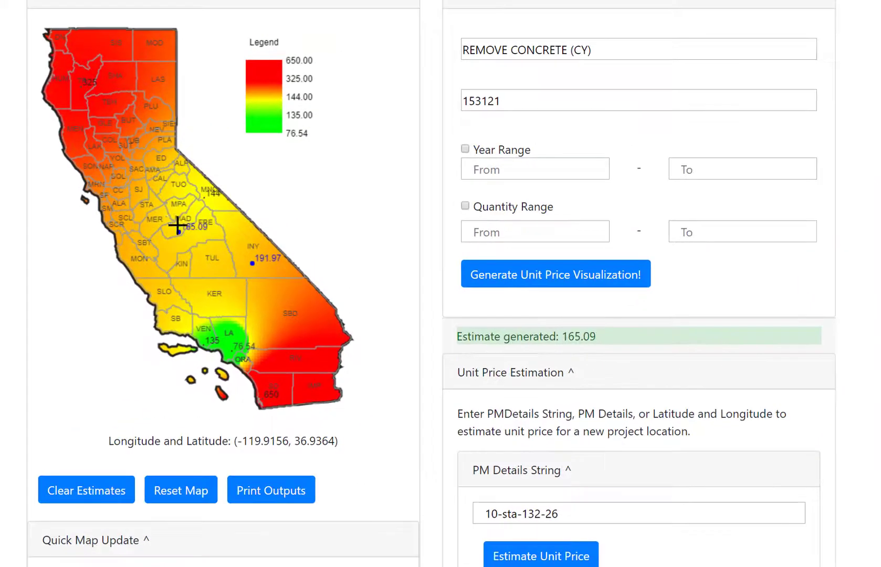
left_click(200, 25)
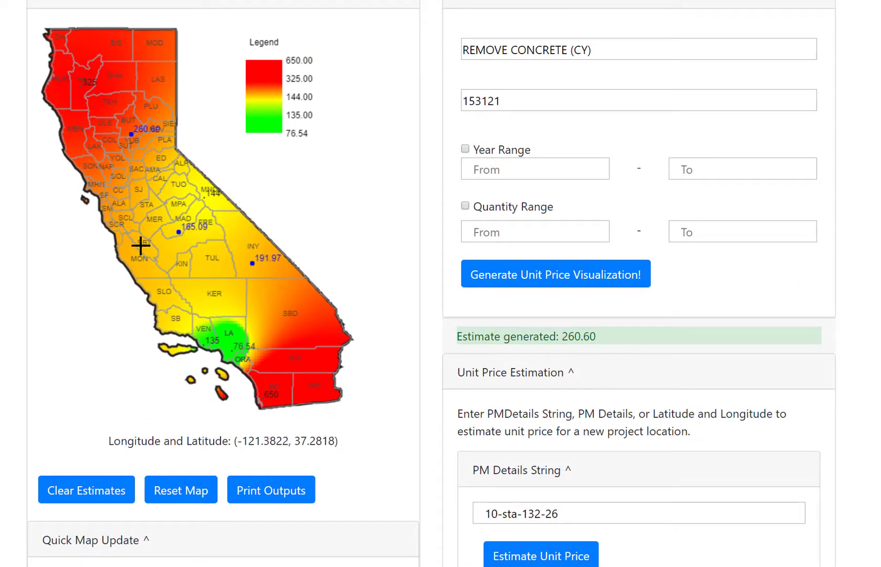
left_click(207, 288)
left_click(266, 311)
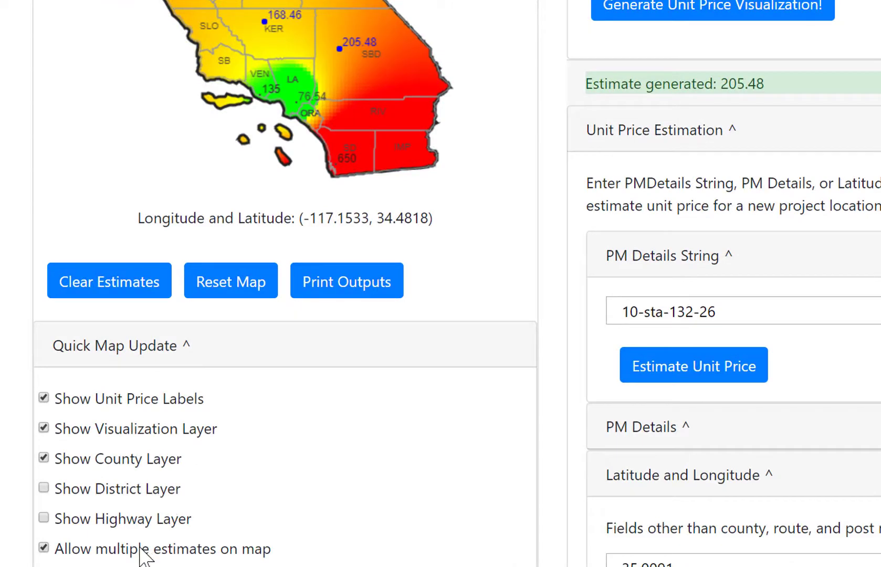
Turn off multiple estimates and estimate unit prices one at a time at several map points in northern California and around Inyo County
left_click(141, 555)
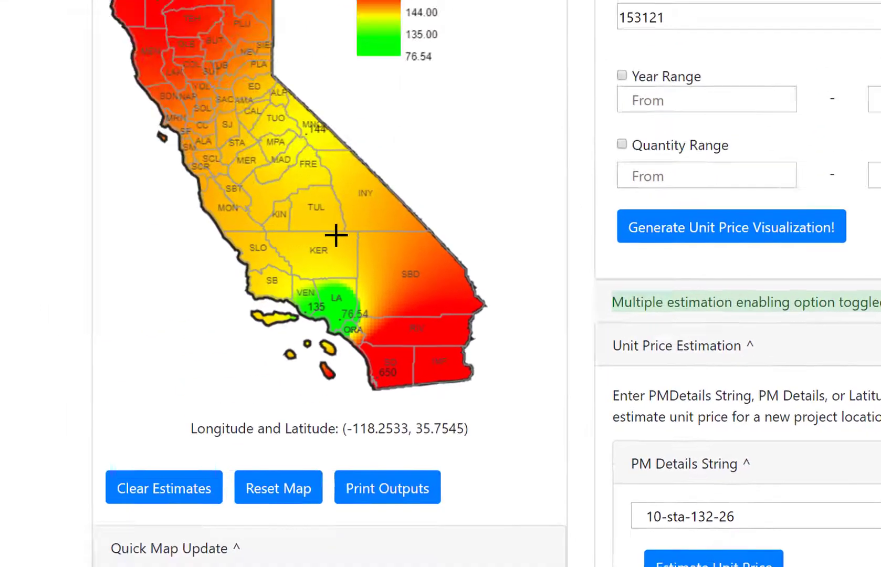
left_click(291, 13)
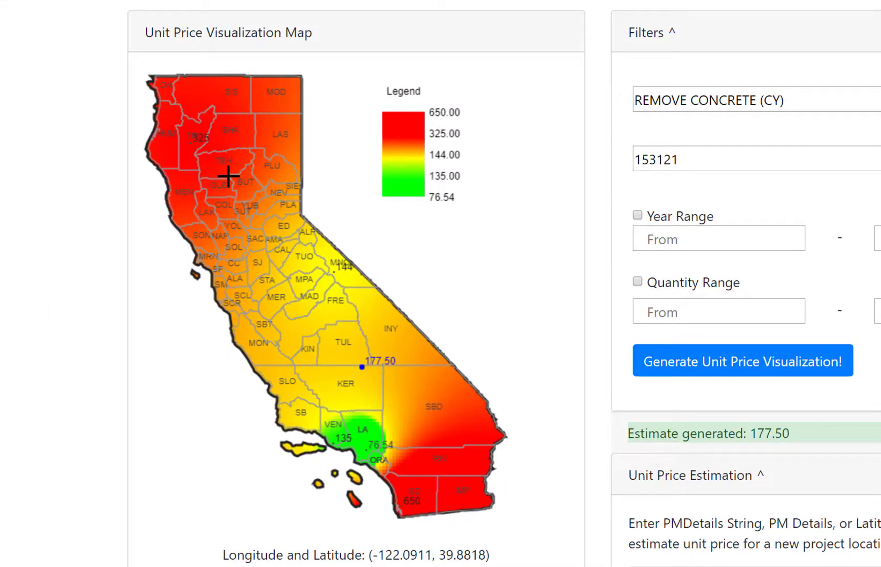
left_click(229, 175)
left_click(374, 368)
left_click(395, 365)
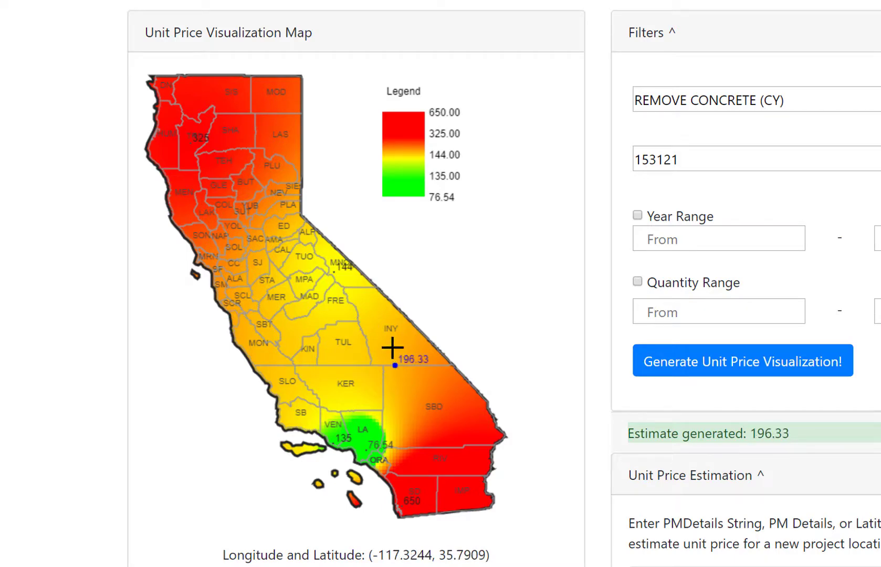
left_click(363, 314)
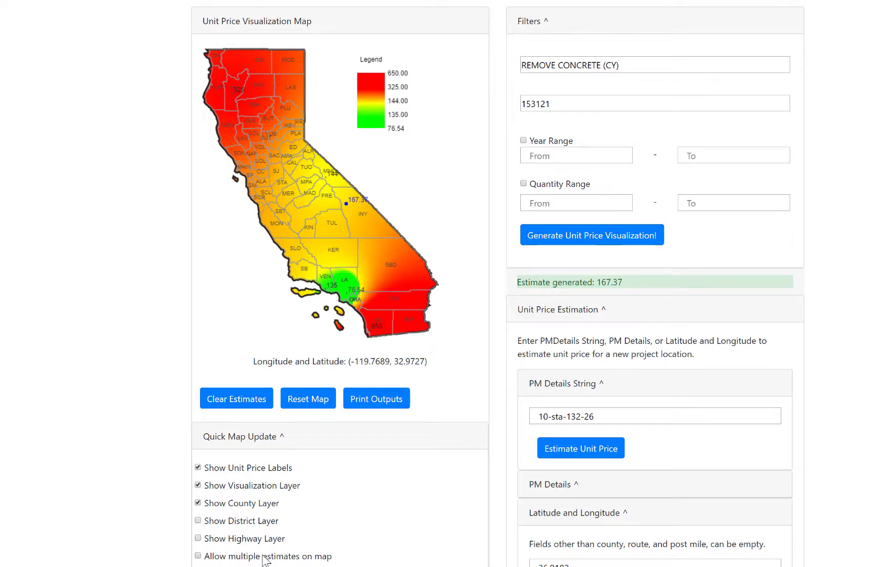
Allow multiple estimates again and estimate unit prices at points in eastern Kern, Tulare and Kings counties and for 10-sta-132-26
left_click(264, 560)
left_click(358, 258)
left_click(336, 224)
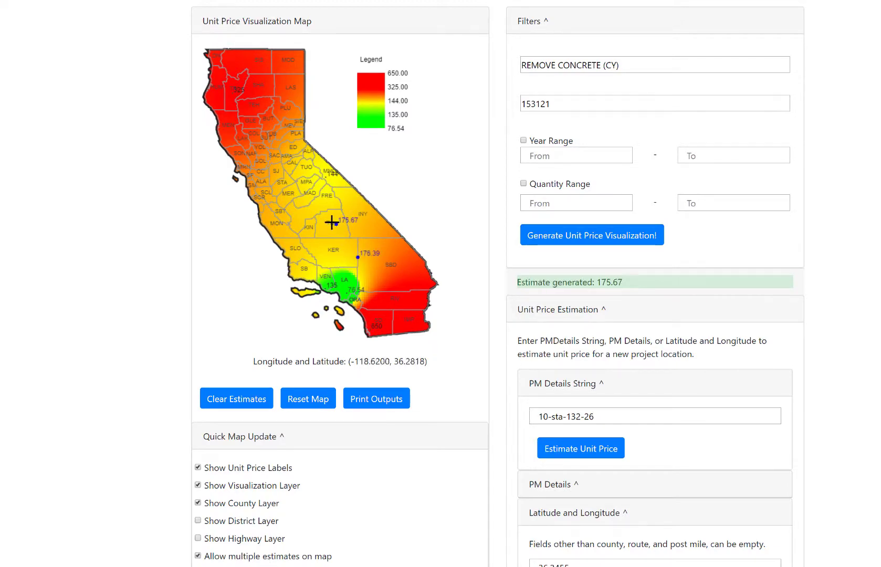
left_click(558, 449)
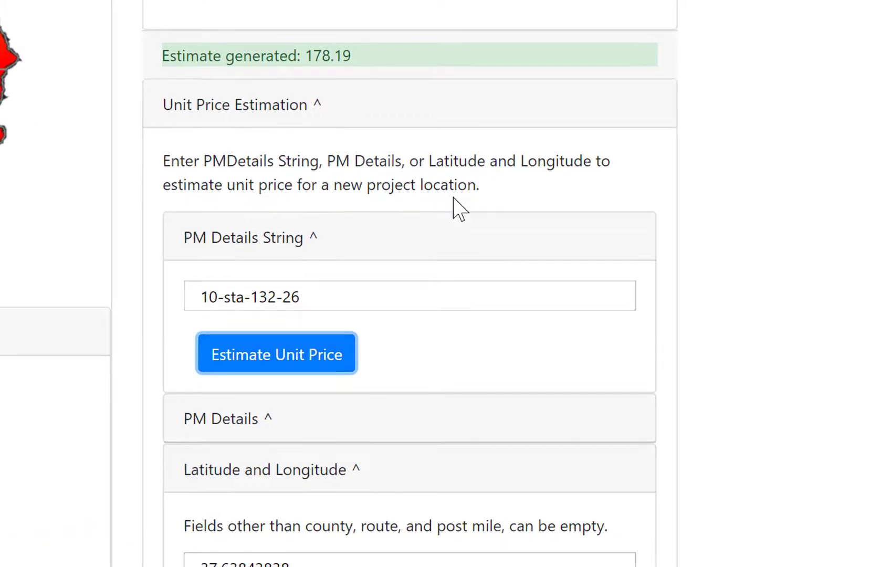
Expand the PM Details form and review its district, county, route, post mile and align code fields
scroll(453, 197, "down", 5)
left_click(282, 136)
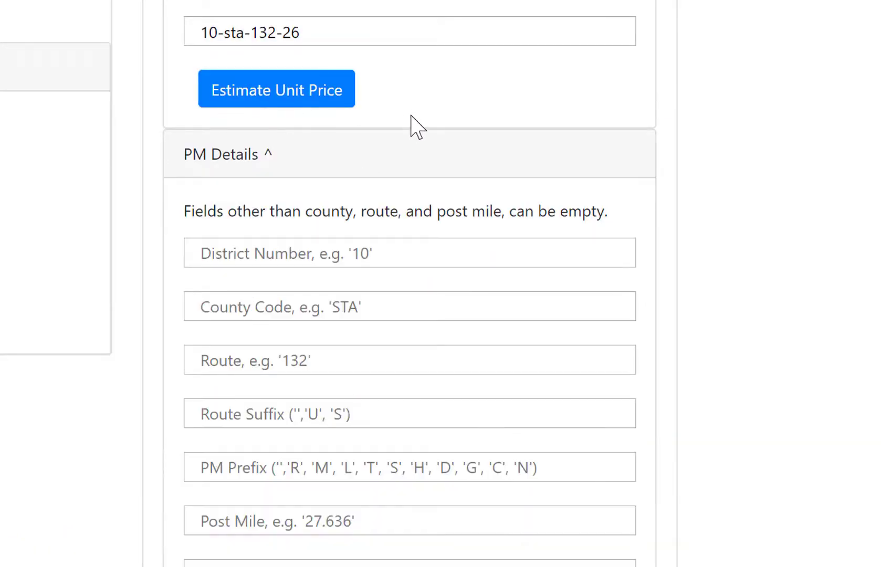
scroll(415, 126, "down", 7)
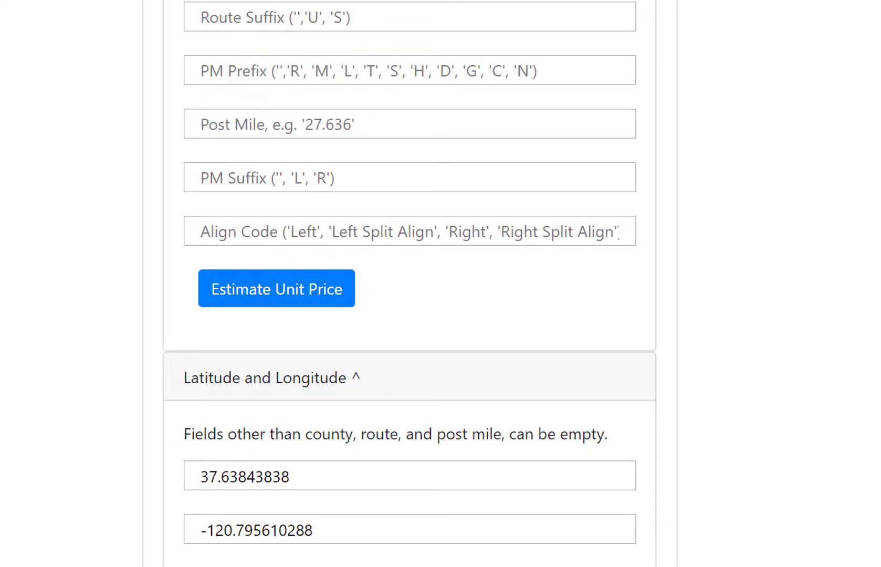
Examine the latitude and longitude estimation fields, and collapse the PM Details and Latitude and Longitude forms
scroll(410, 284, "down", 6)
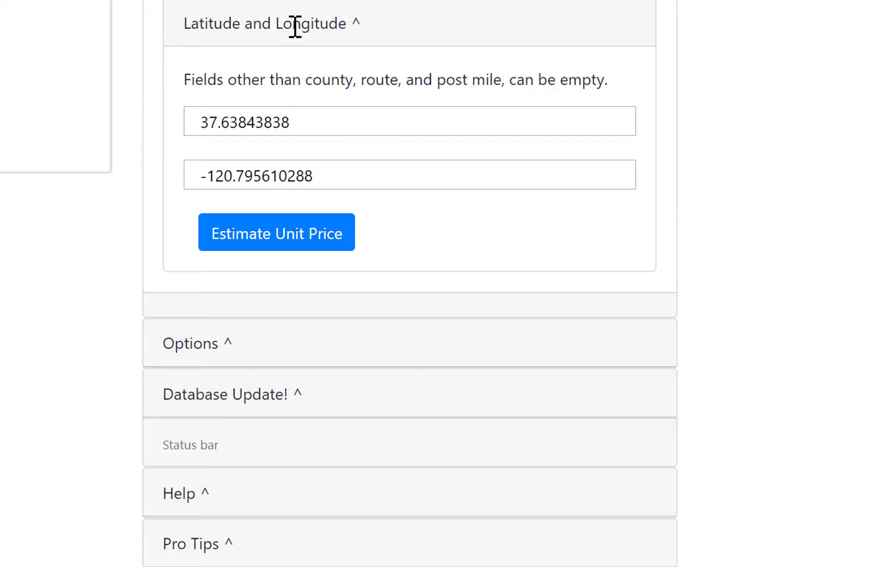
left_click(328, 132)
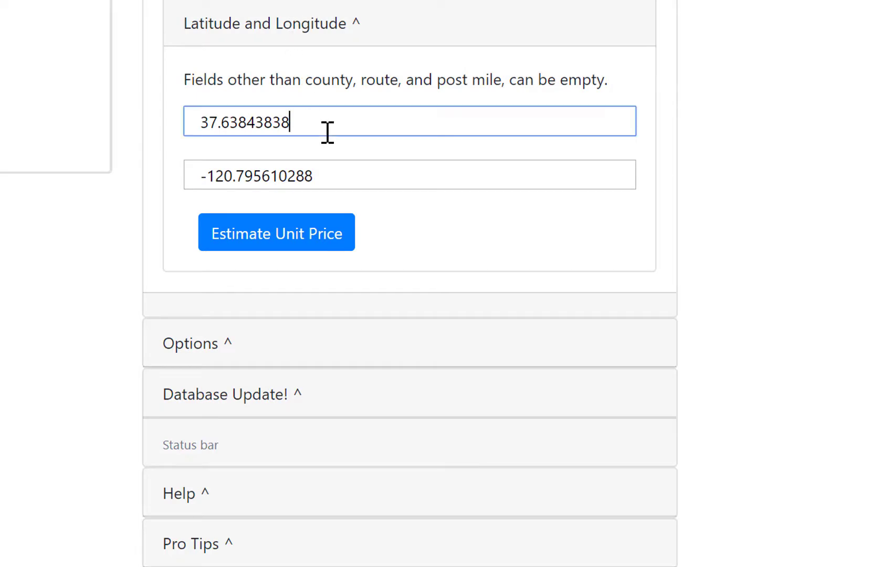
left_click(333, 167)
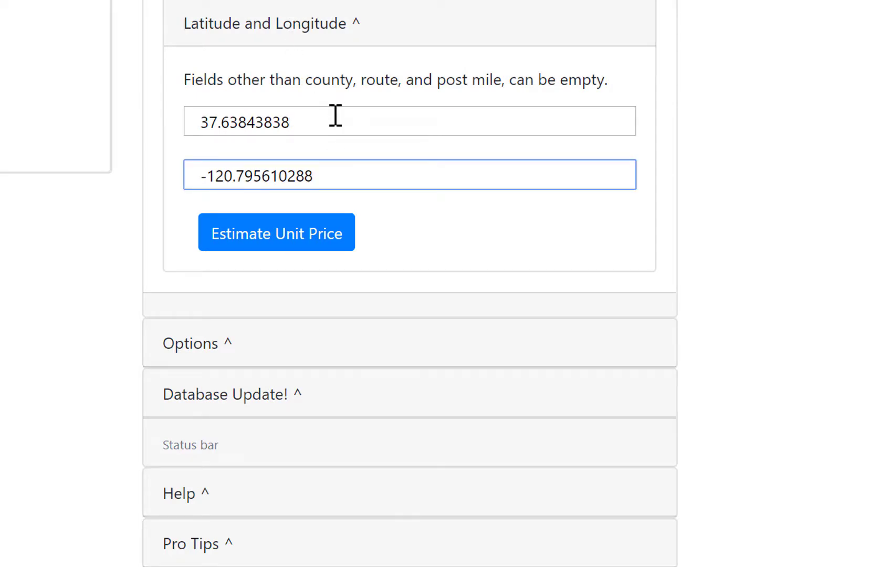
left_click(336, 118)
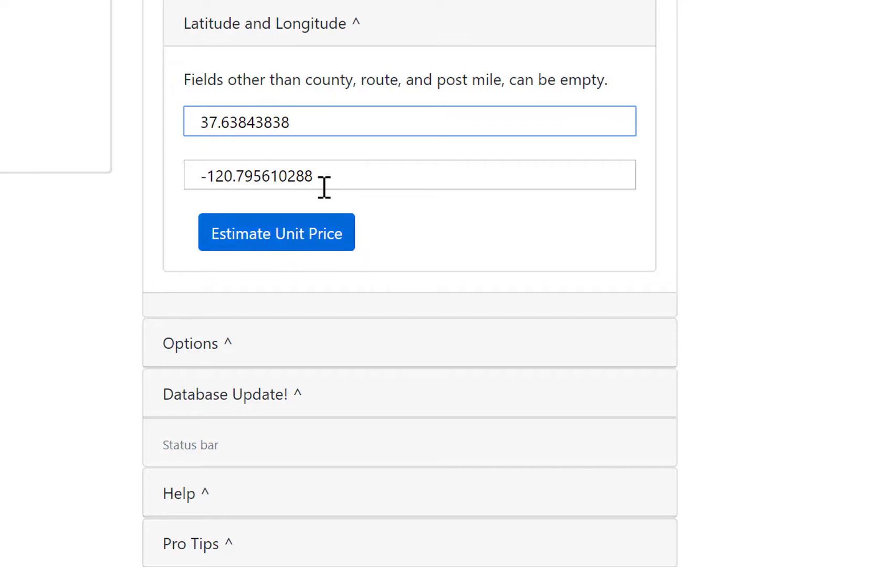
left_click(274, 21)
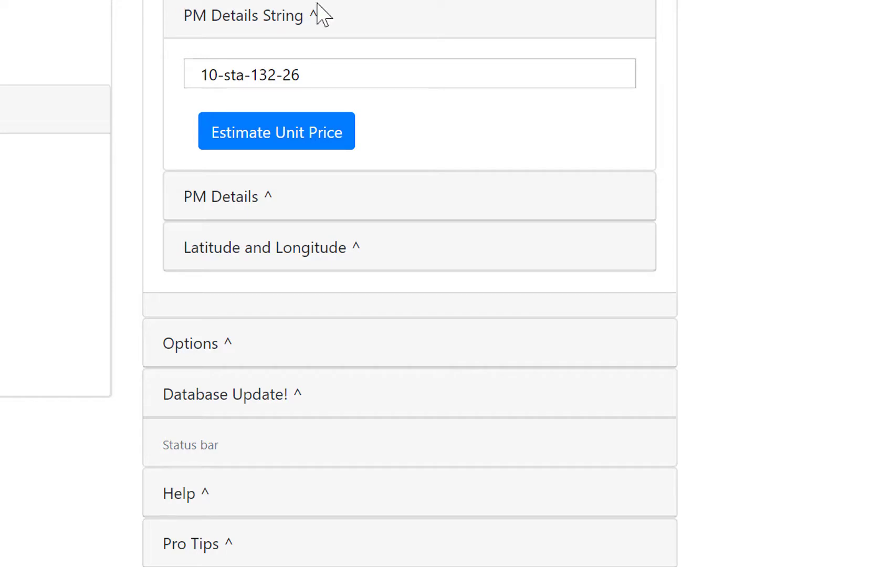
scroll(318, 10, "up", 5)
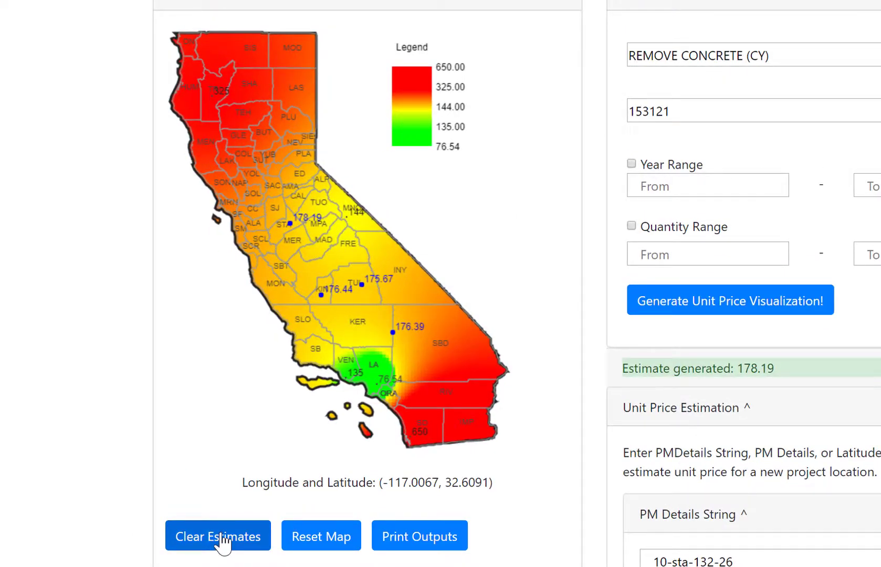
Clear all unit price estimates from the REMOVE CONCRETE (CY) map
left_click(221, 534)
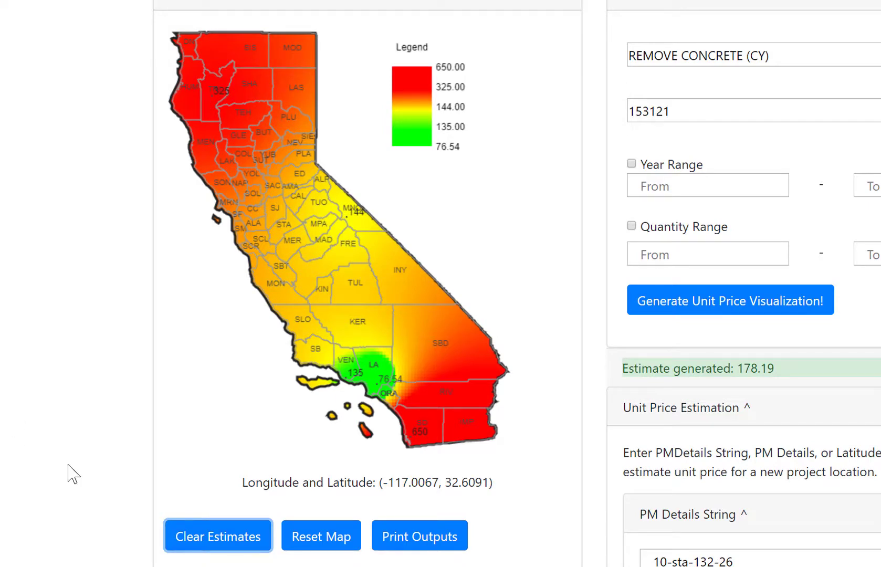
scroll(68, 472, "down", 4)
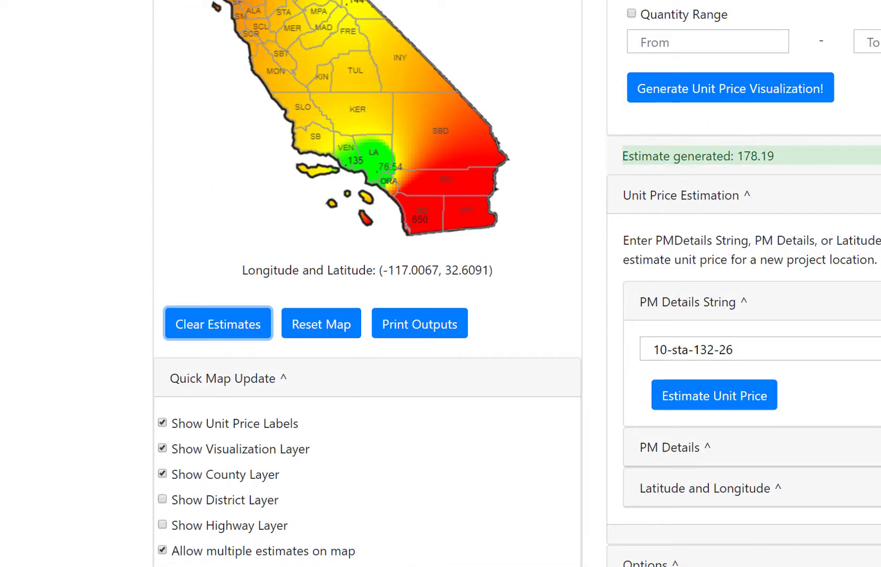
key("t")
scroll(69, 525, "up", 5)
scroll(65, 553, "down", 4)
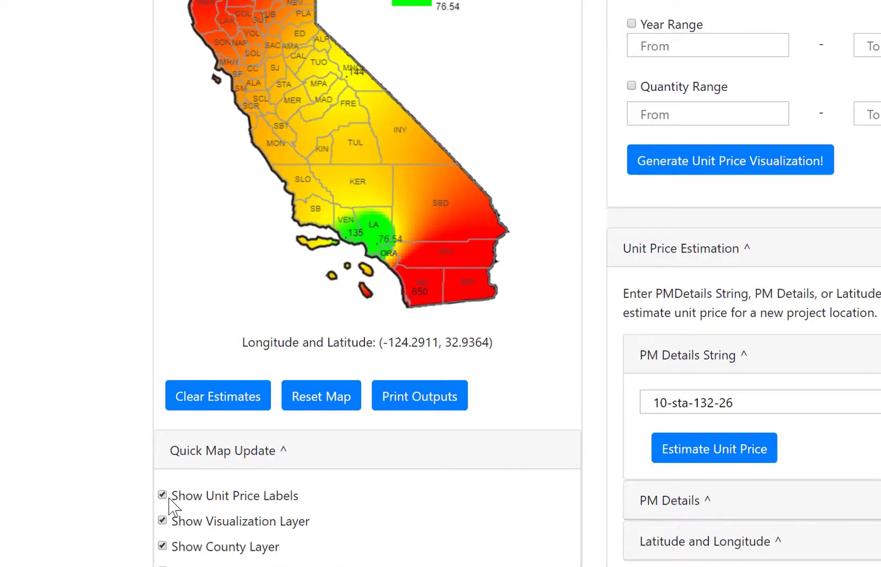
Hide the county layer, and turn the visualization layer off and on again
left_click(163, 521)
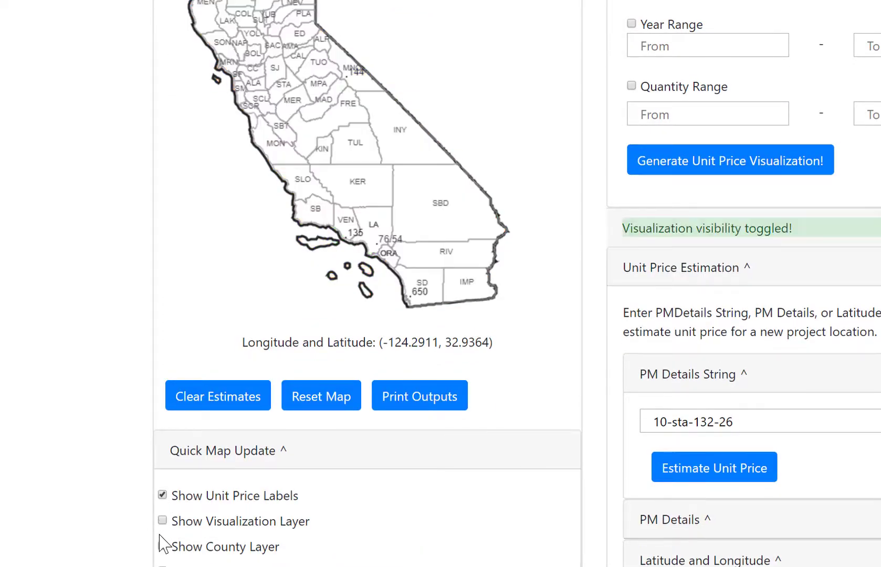
left_click(164, 547)
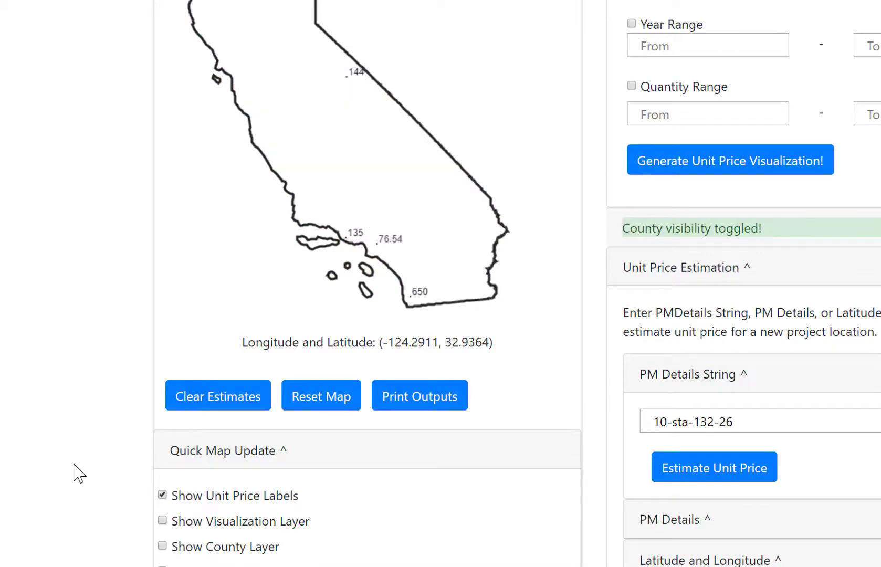
left_click(163, 521)
scroll(47, 325, "up", 2)
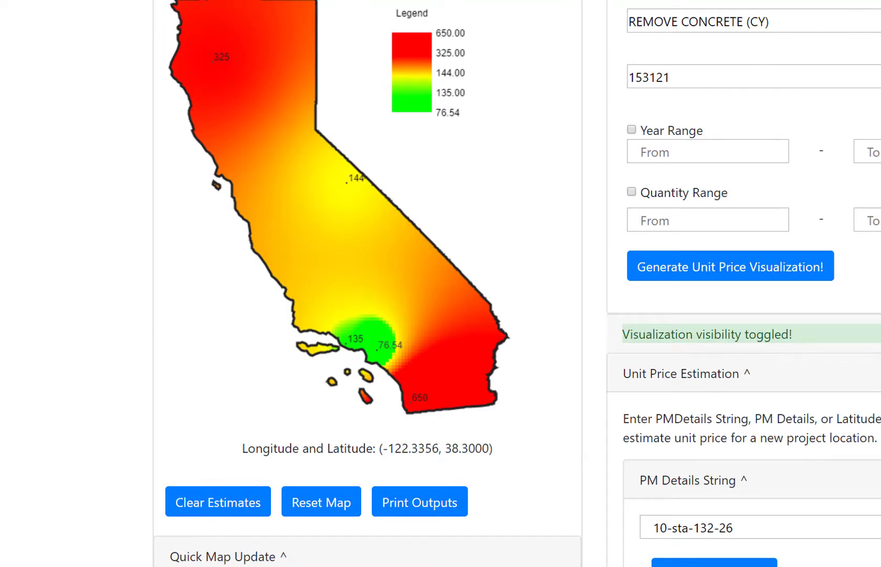
Turn the unit price data table off and on again for the REMOVE CONCRETE (CY) item
scroll(518, 284, "down", 8)
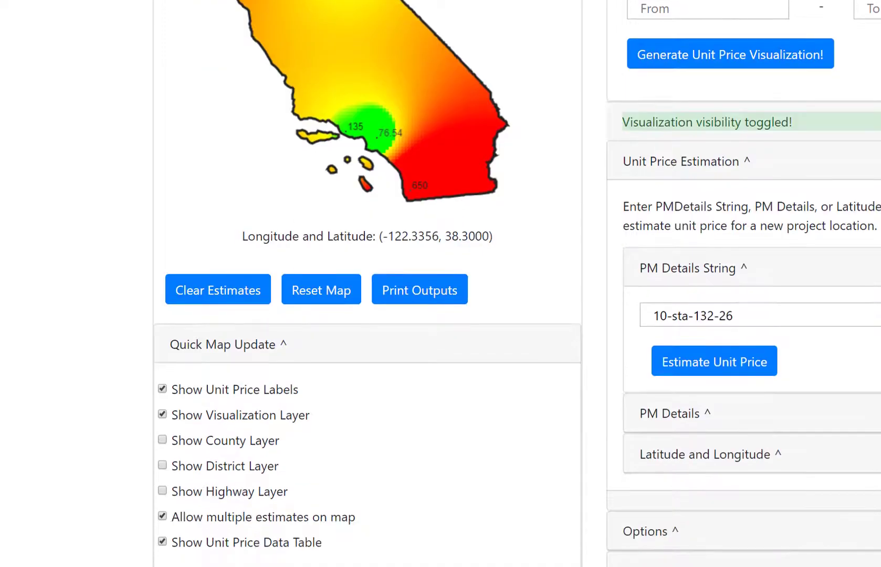
scroll(518, 284, "down", 1)
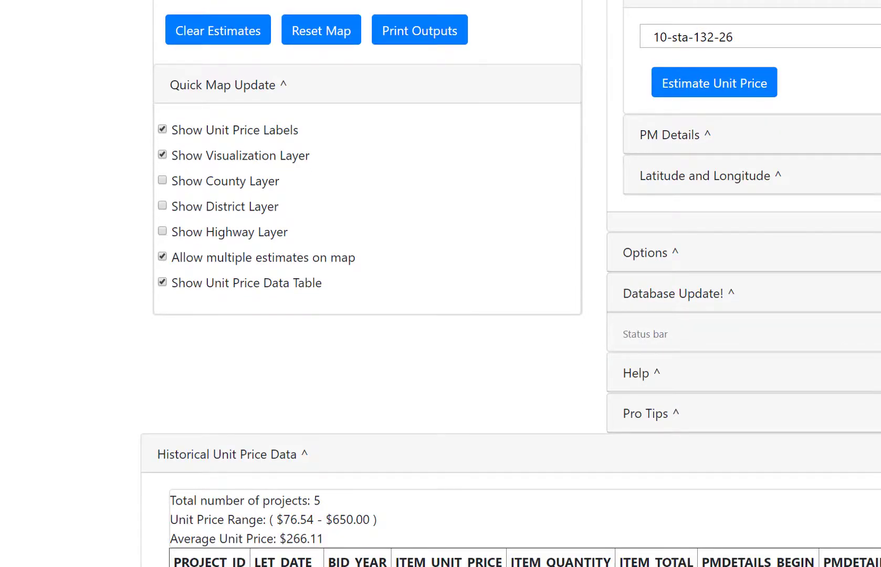
scroll(441, 283, "right", 10)
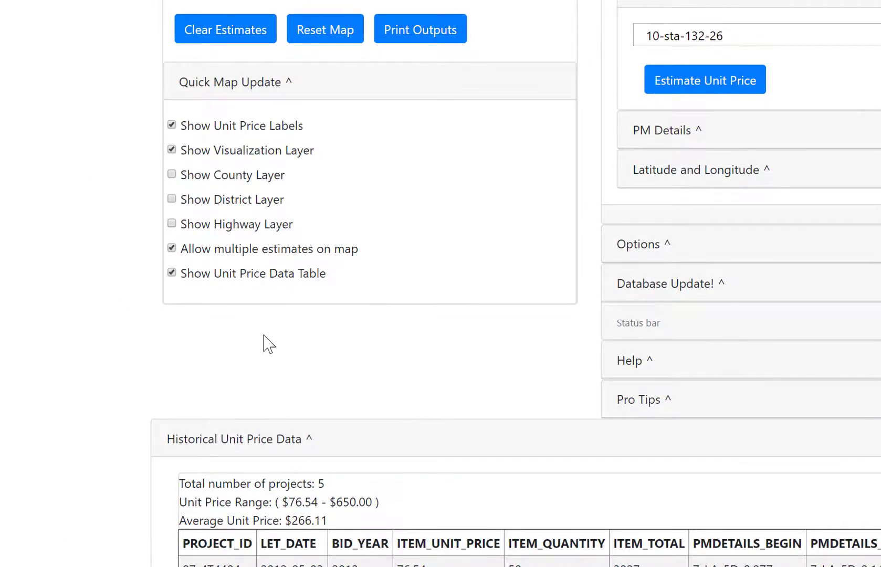
left_click(175, 275)
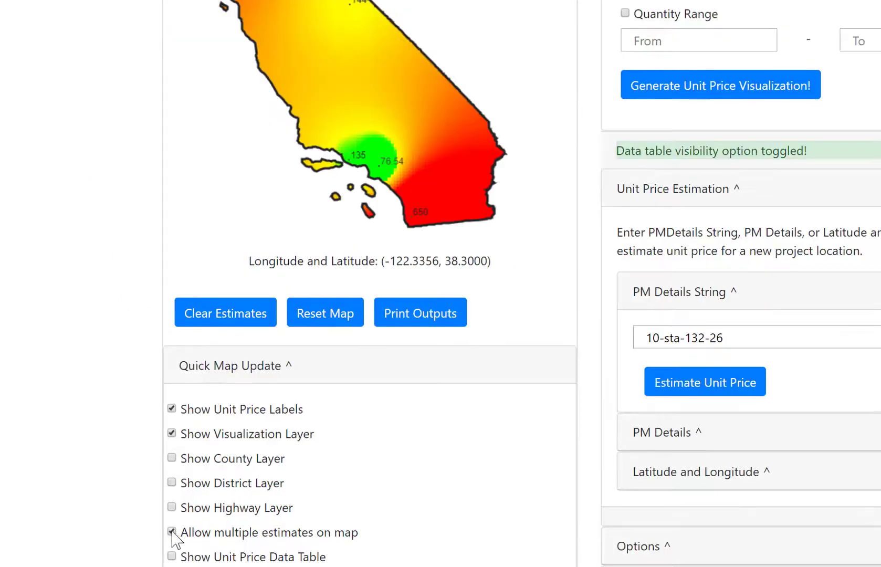
left_click(183, 560)
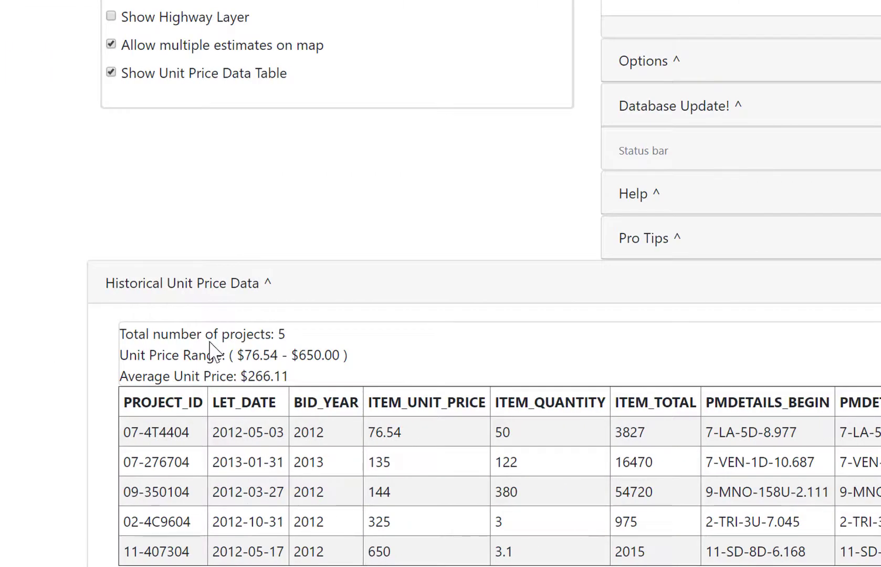
Examine the project count, unit price range and average unit price above the historical data table
left_click_drag(197, 337, 257, 336)
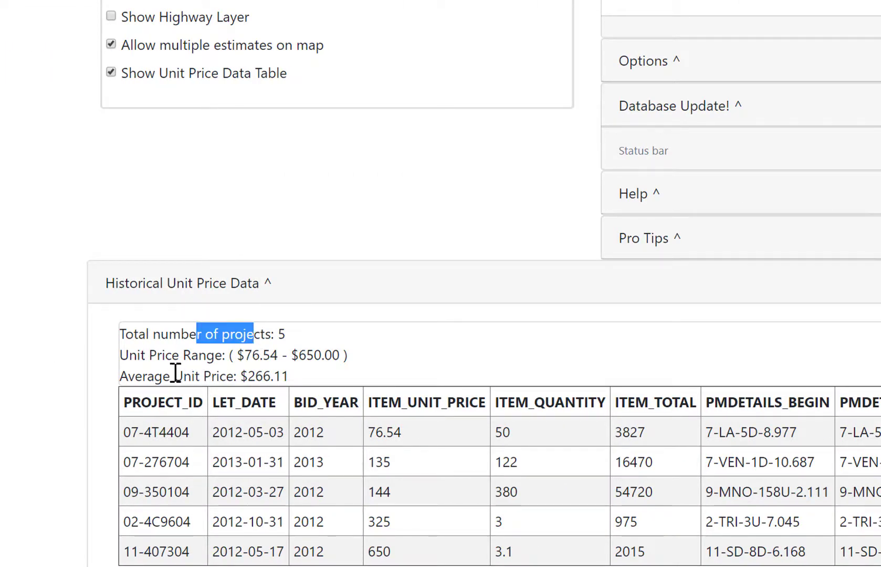
left_click_drag(140, 356, 255, 357)
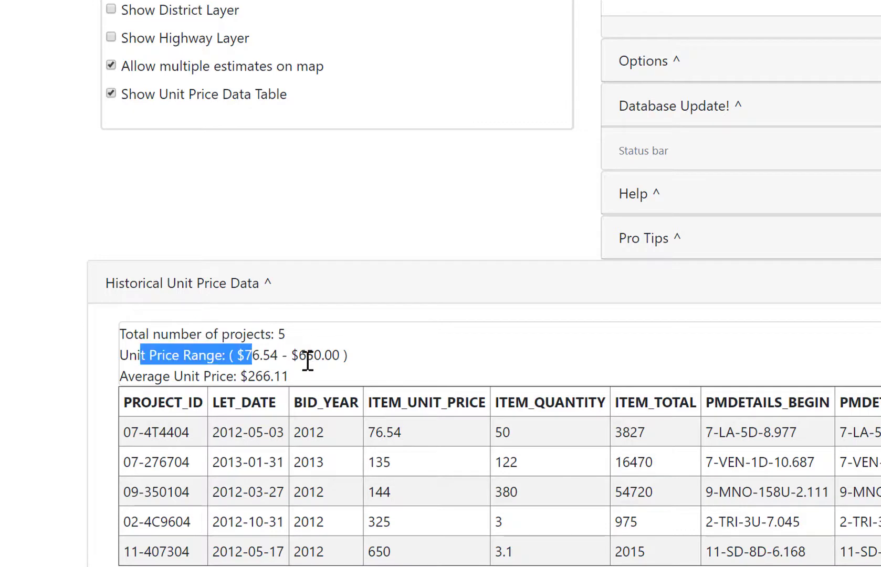
left_click(311, 362)
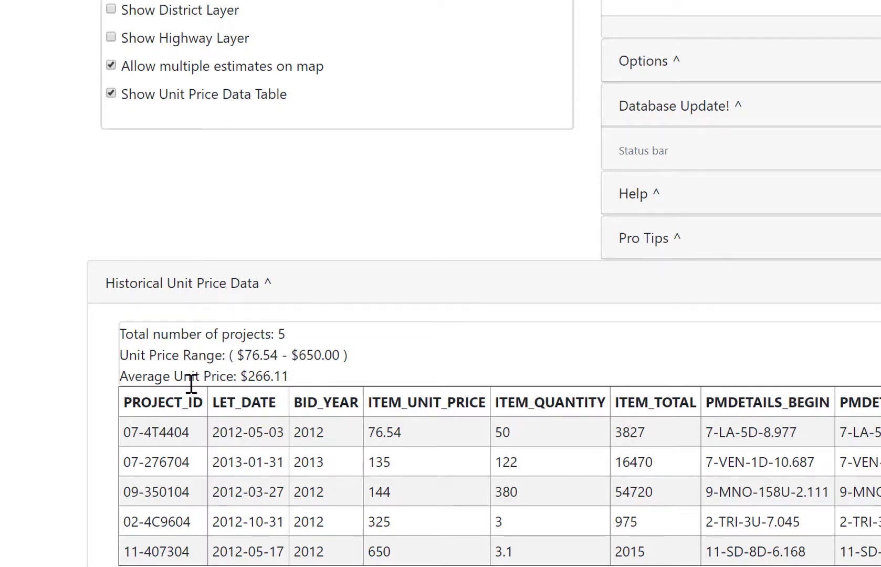
double_click(280, 376)
left_click(62, 412)
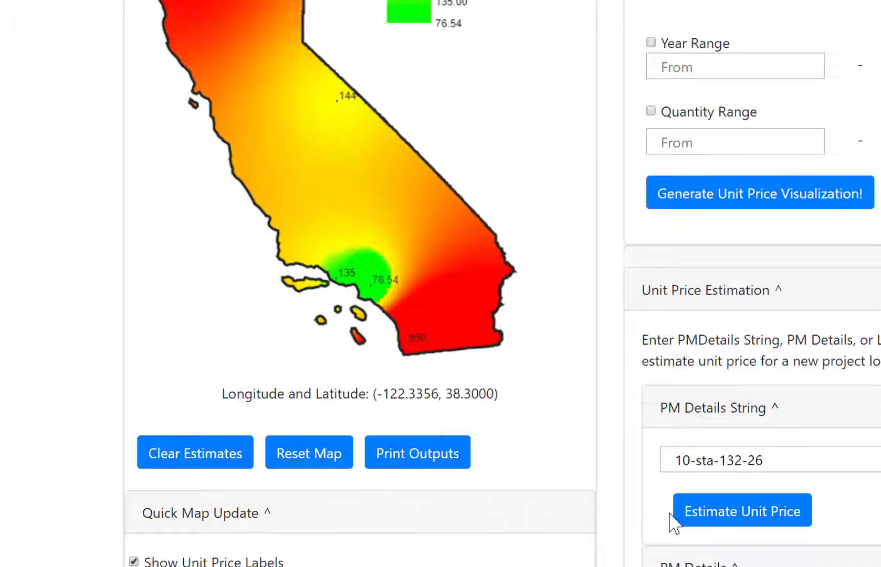
Estimate the REMOVE CONCRETE (CY) unit price for the PM details string 10-sta-132-26
left_click(744, 508)
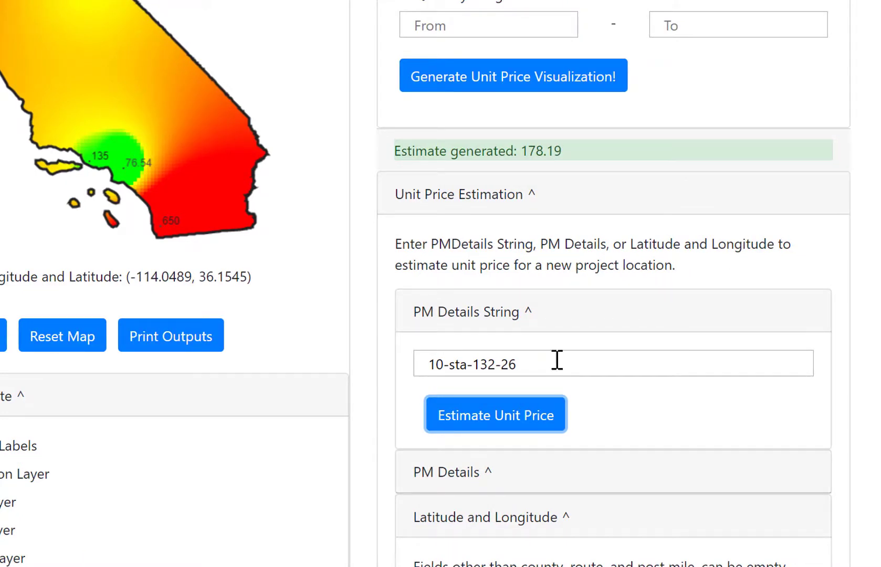
left_click(557, 360)
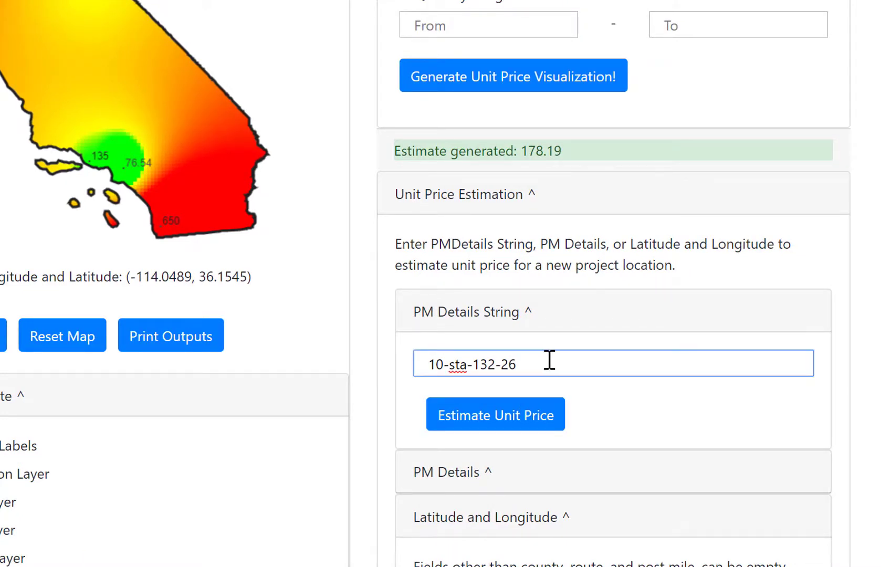
left_click(517, 421)
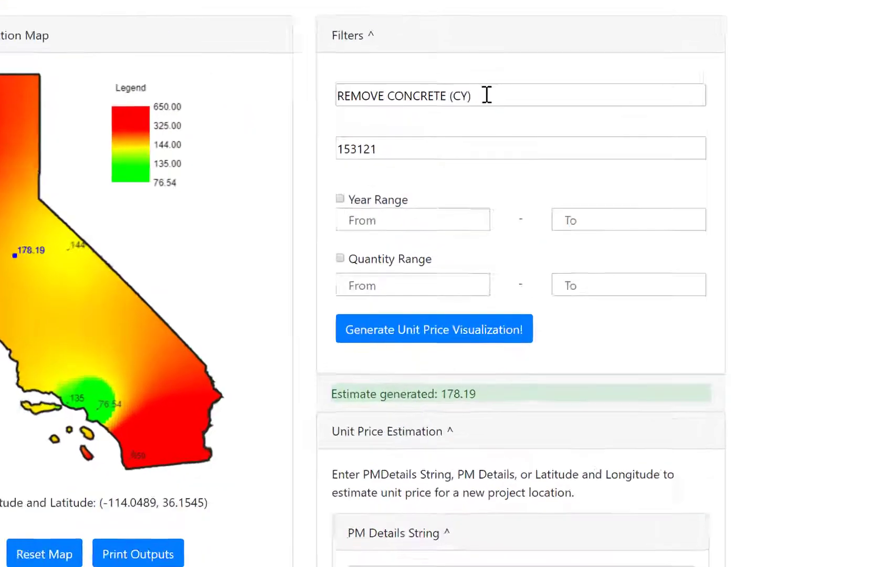
Search the items for "excava", choose 190101: ROADWAY EXCAVATION and generate its unit price visualization
triple_click(529, 62)
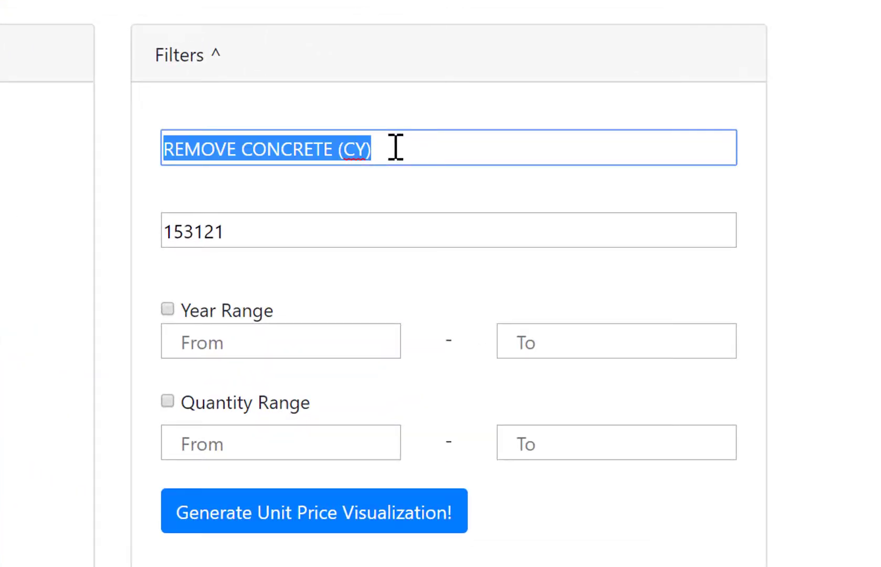
type("ex")
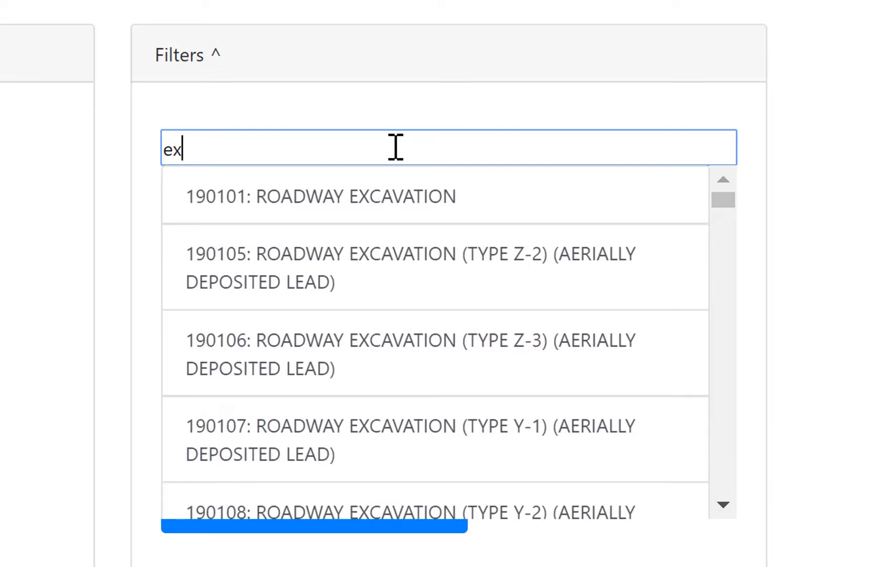
type("cava")
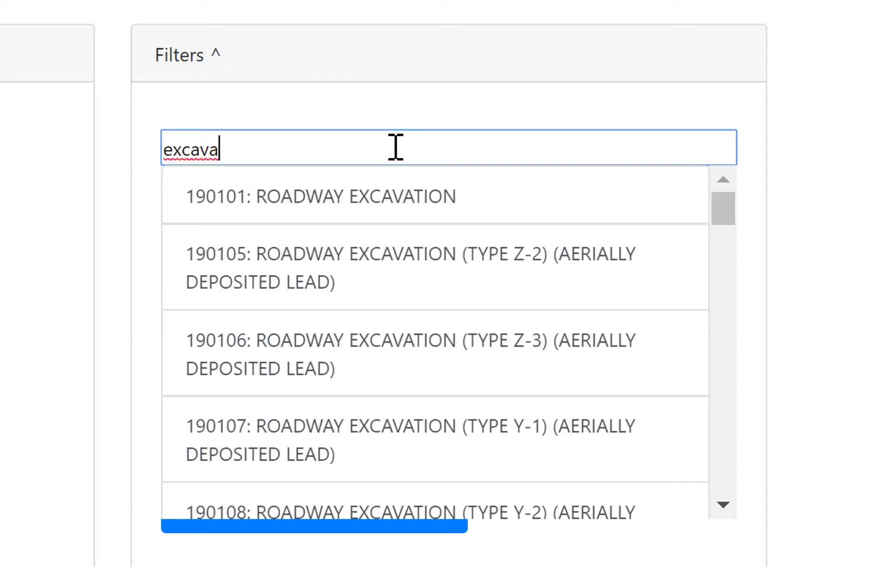
left_click(428, 193)
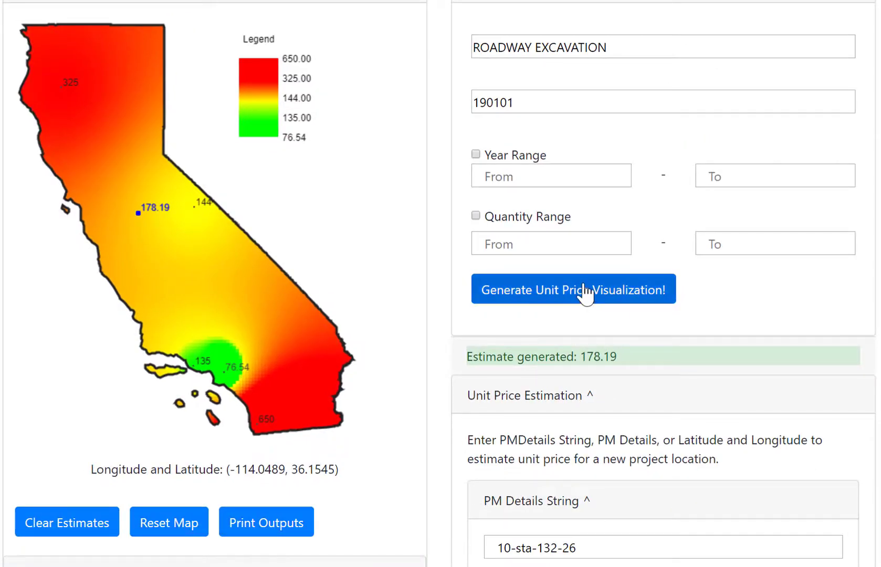
left_click_drag(583, 551, 487, 546)
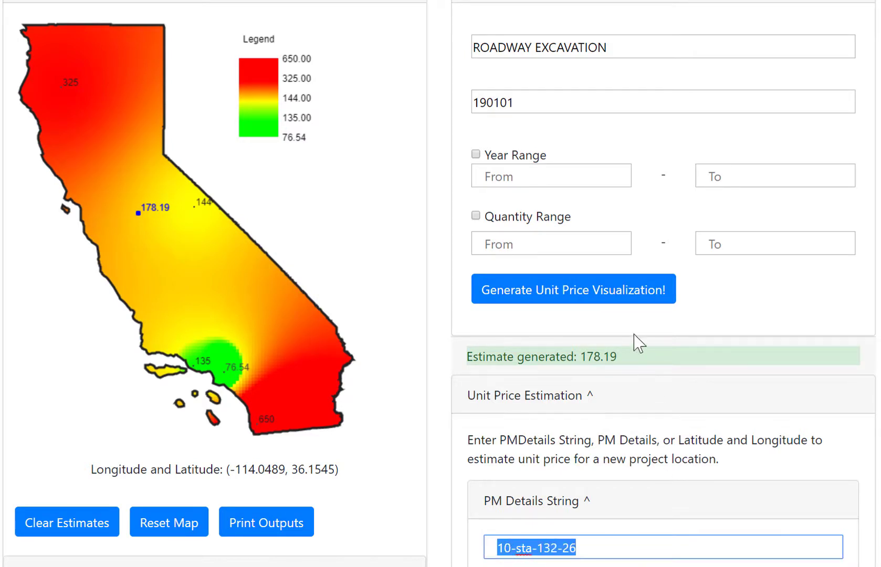
left_click(602, 298)
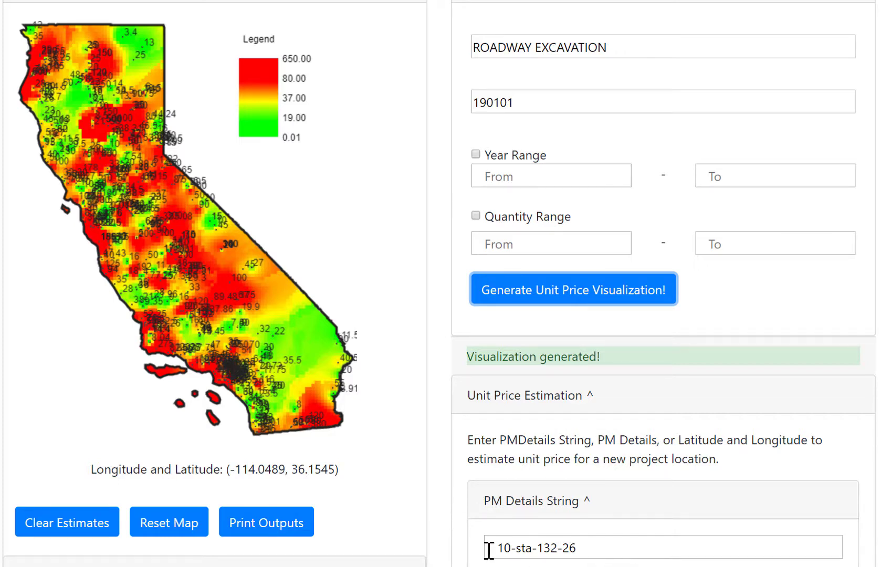
Hide the unit price labels on the ROADWAY EXCAVATION map
scroll(490, 556, "down", 5)
scroll(552, 536, "down", 1)
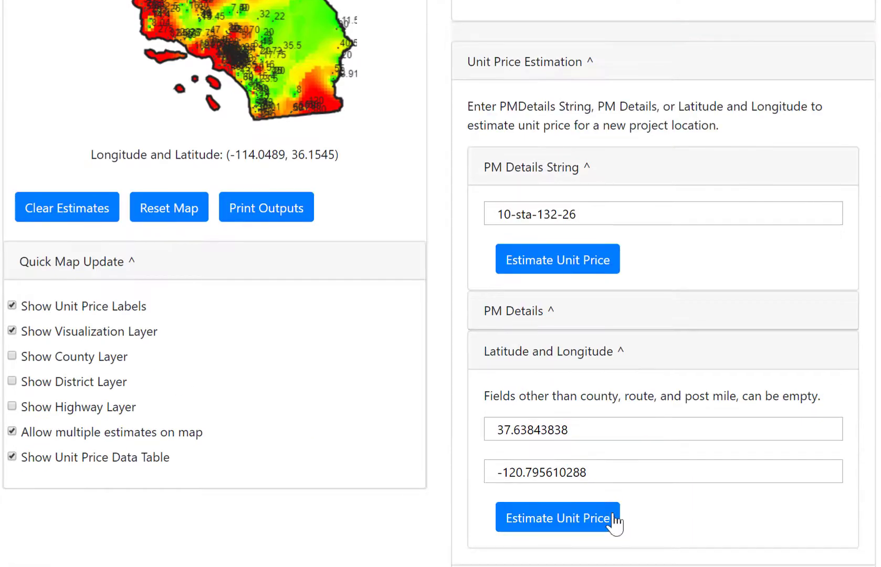
scroll(562, 466, "up", 4)
scroll(562, 466, "up", 2)
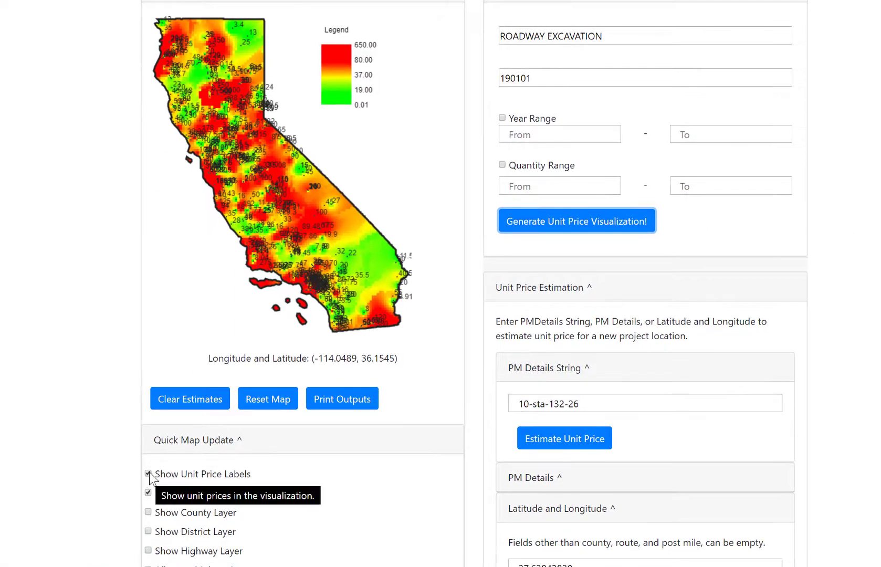
left_click(148, 474)
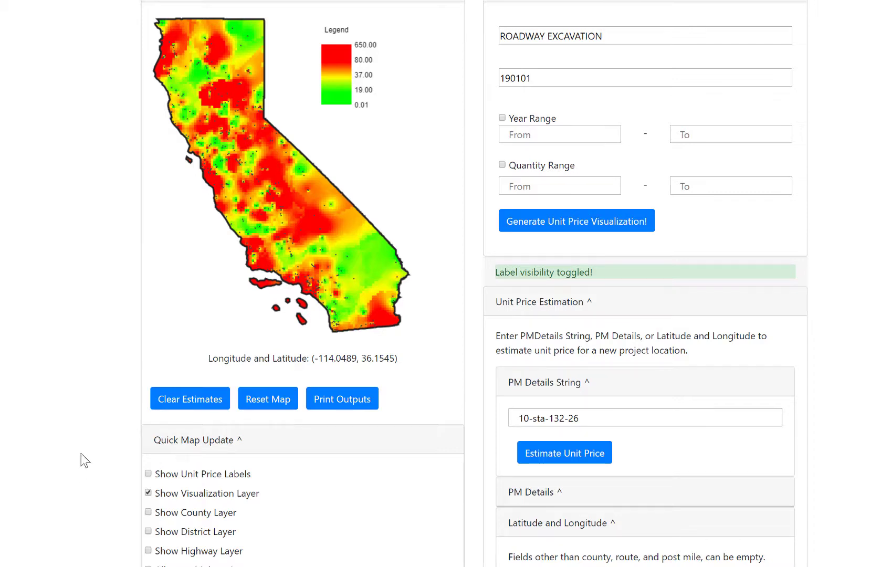
Show the highway layer and hide it again, and turn off the unit price data table
scroll(51, 315, "down", 2)
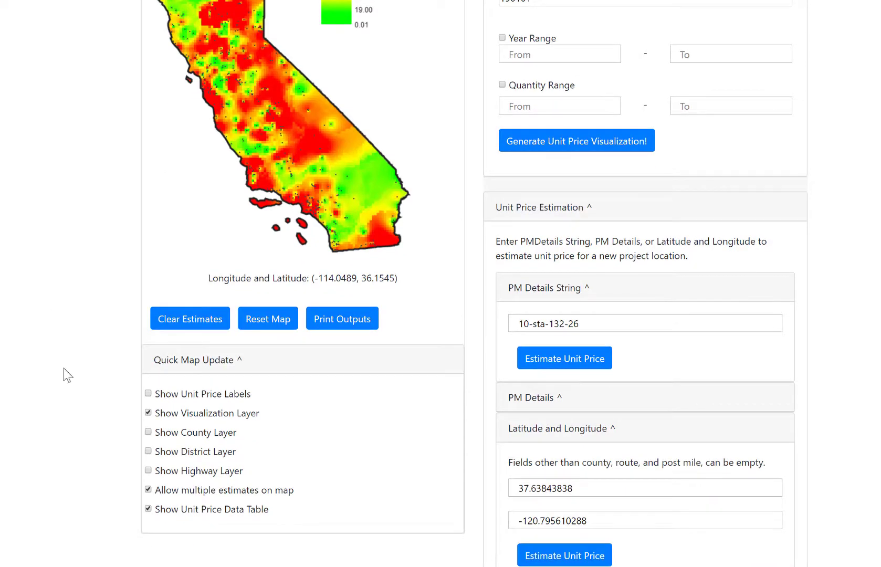
left_click(149, 470)
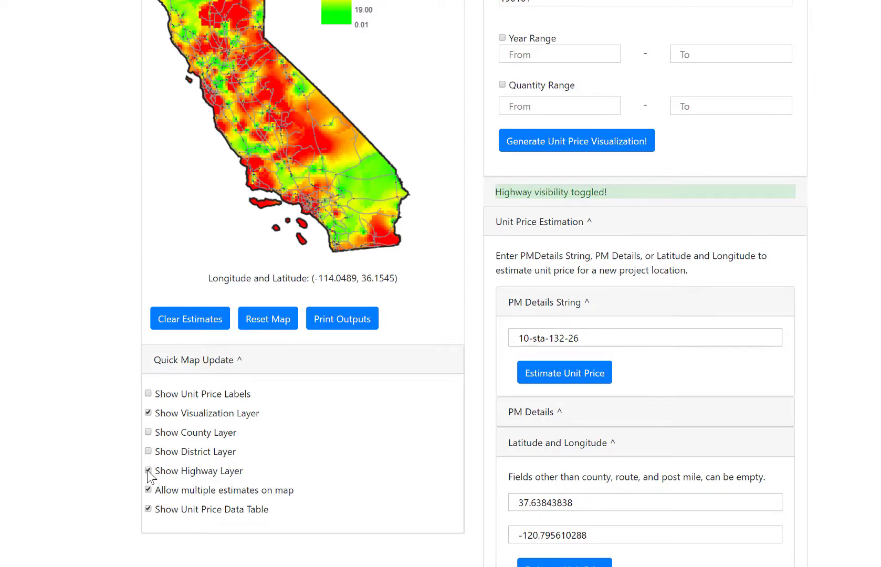
left_click(148, 471)
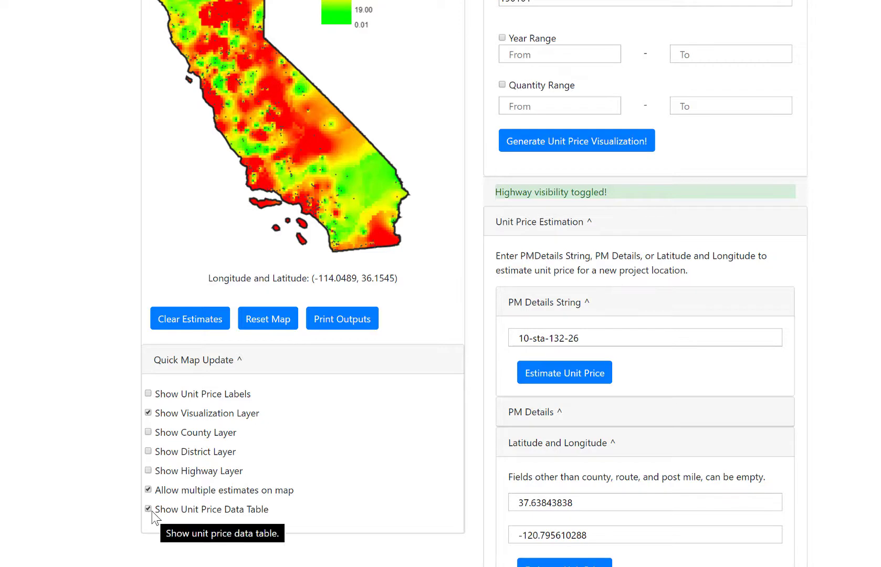
left_click(149, 509)
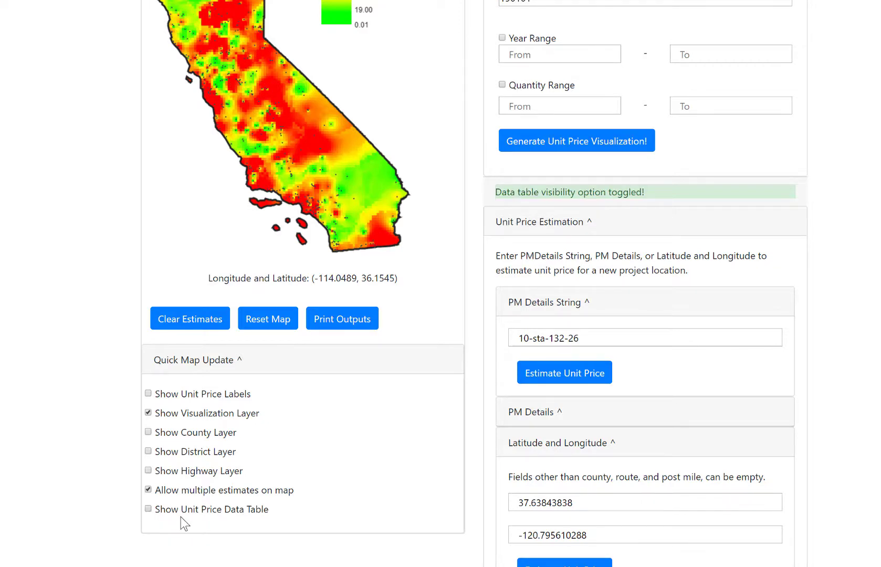
Examine the historical ROADWAY EXCAVATION unit price records down the rows and across to the location columns
scroll(45, 459, "down", 10)
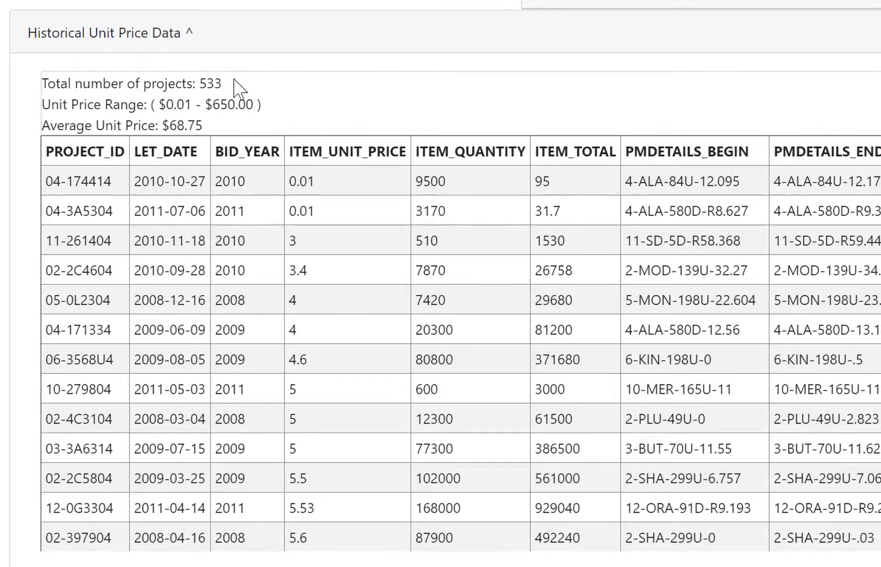
scroll(357, 227, "down", 1)
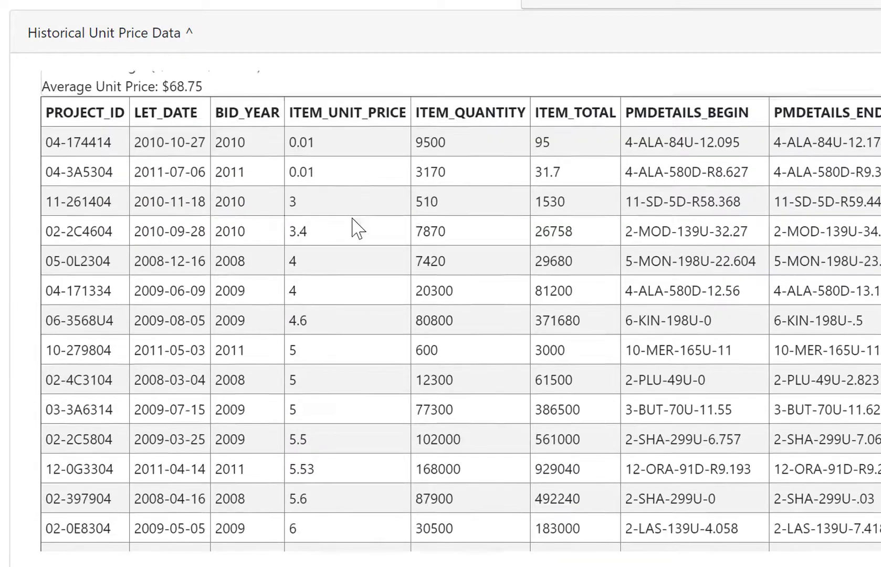
scroll(357, 228, "down", 20)
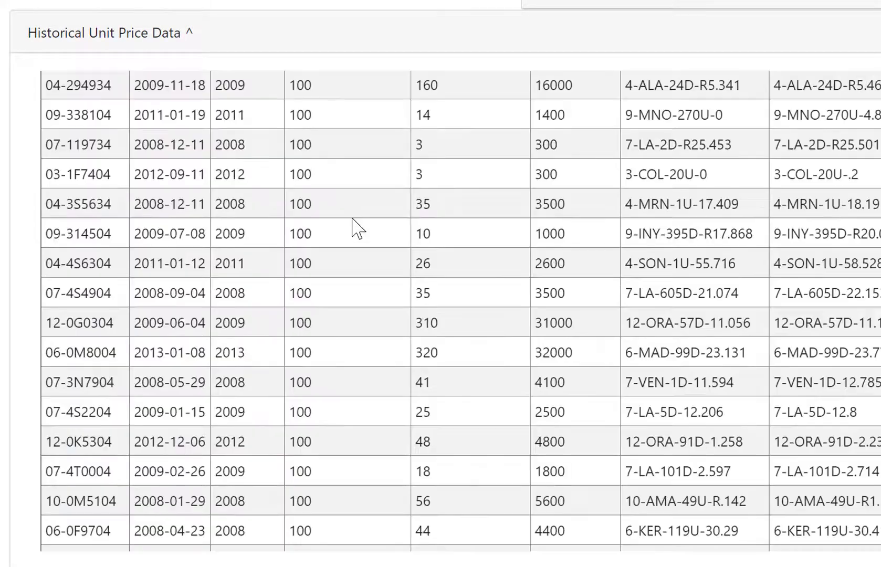
left_click_drag(526, 553, 748, 554)
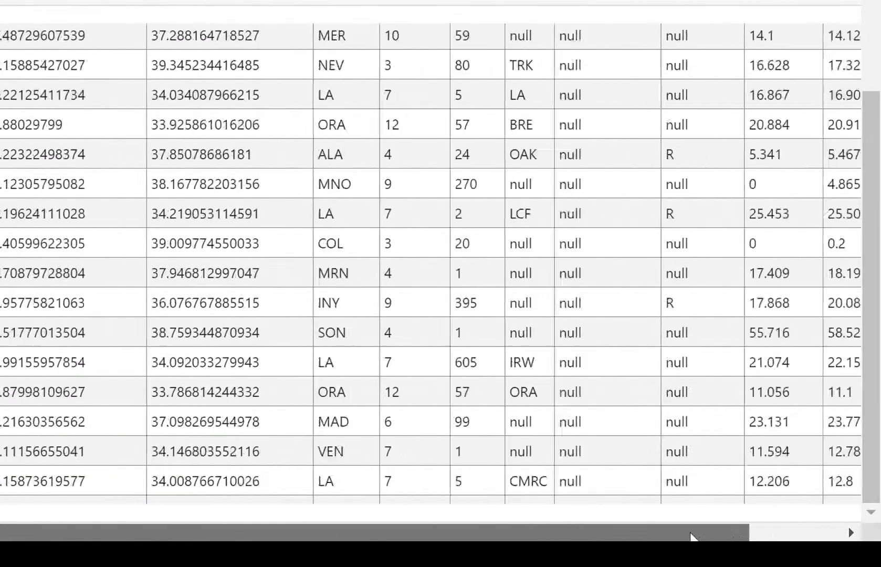
Examine the ROADWAY EXCAVATION historical data out to its last columns and back, checking the bid years down the rows
left_click_drag(691, 536, 807, 535)
left_click_drag(822, 413, 291, 521)
scroll(419, 252, "up", 10)
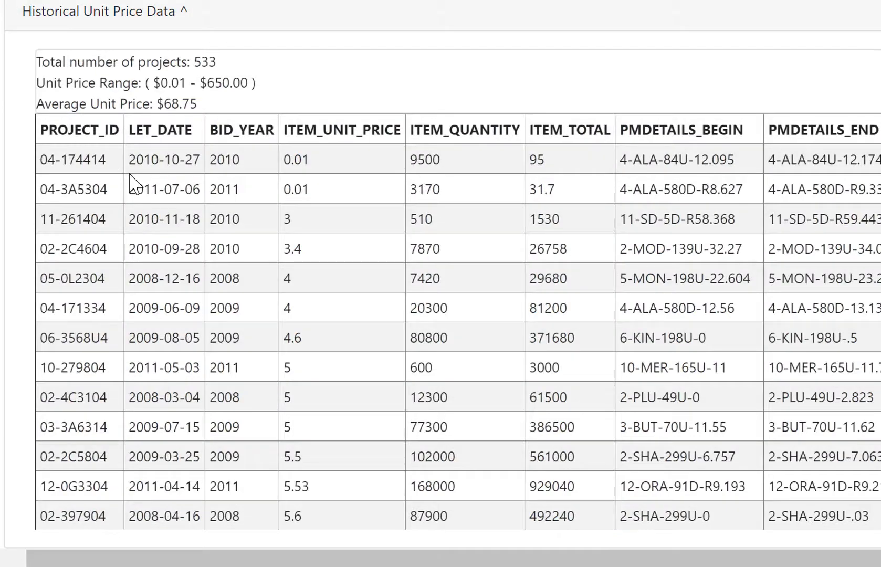
scroll(164, 220, "down", 20)
scroll(164, 220, "down", 10)
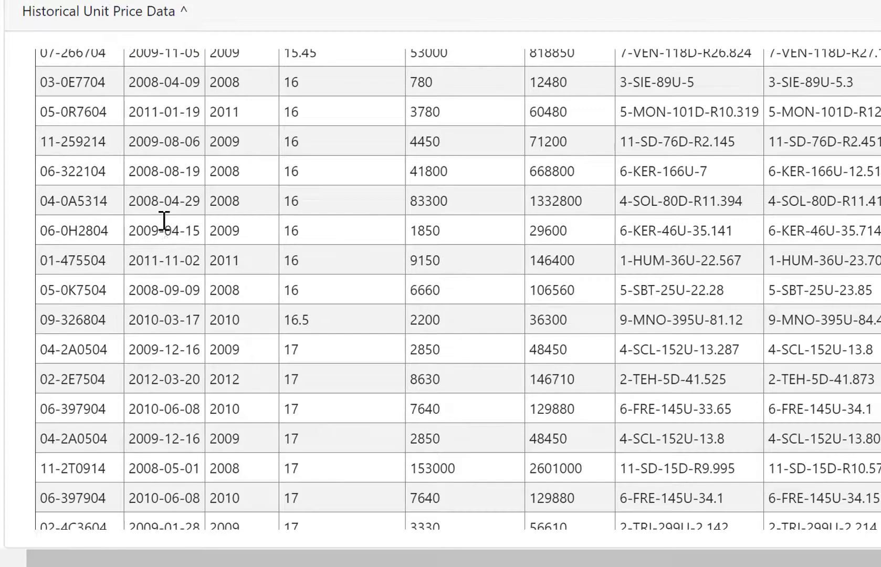
scroll(164, 220, "down", 10)
scroll(164, 220, "down", 15)
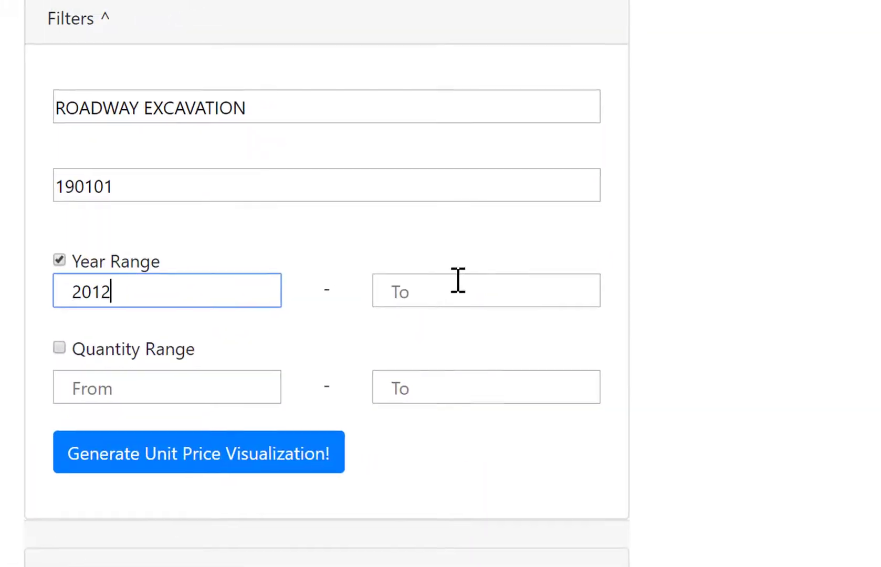
Limit the year range to 2012 through 2012 and regenerate the ROADWAY EXCAVATION unit price visualization
left_click(480, 288)
type("2012")
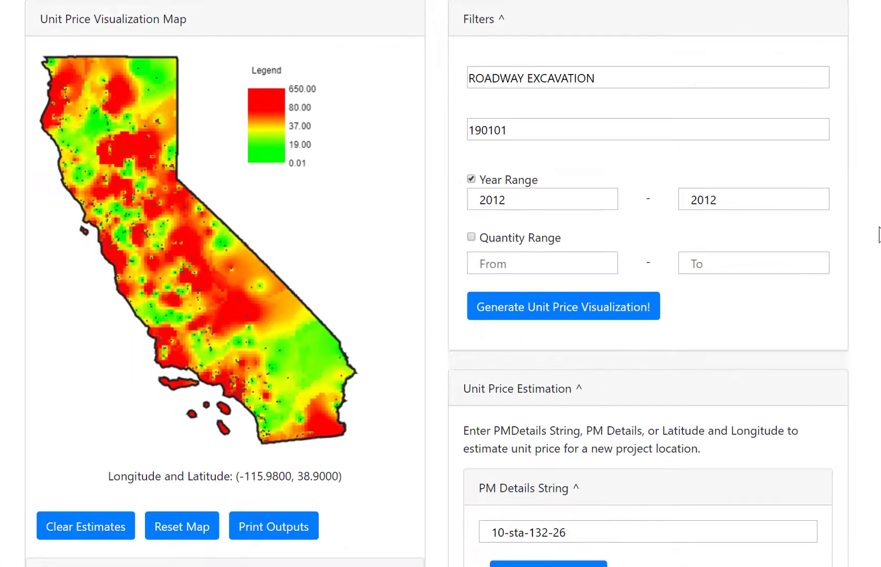
left_click(512, 336)
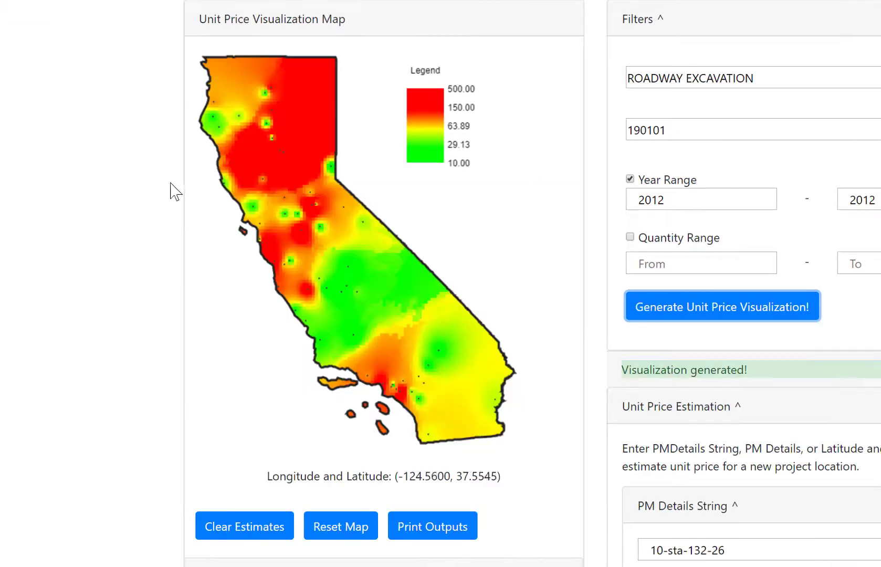
Examine the filtered 2012 historical data, comparing unit prices with item quantities from the first to the last record
scroll(16, 339, "down", 10)
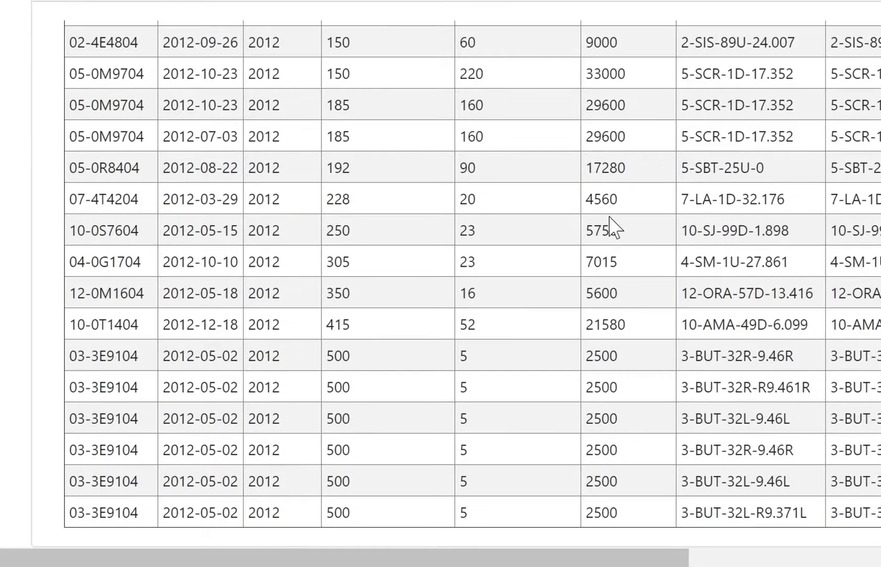
scroll(610, 222, "up", 5)
scroll(611, 216, "up", 10)
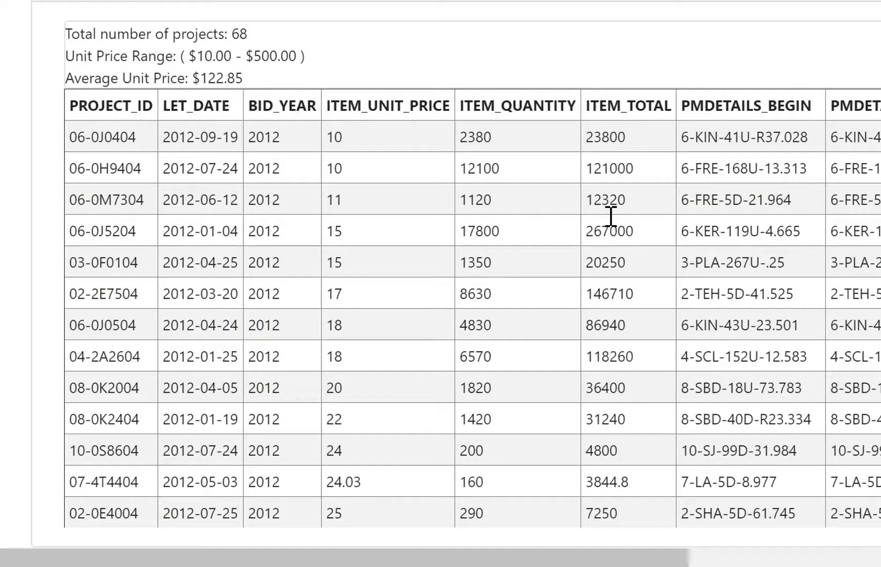
scroll(549, 200, "down", 15)
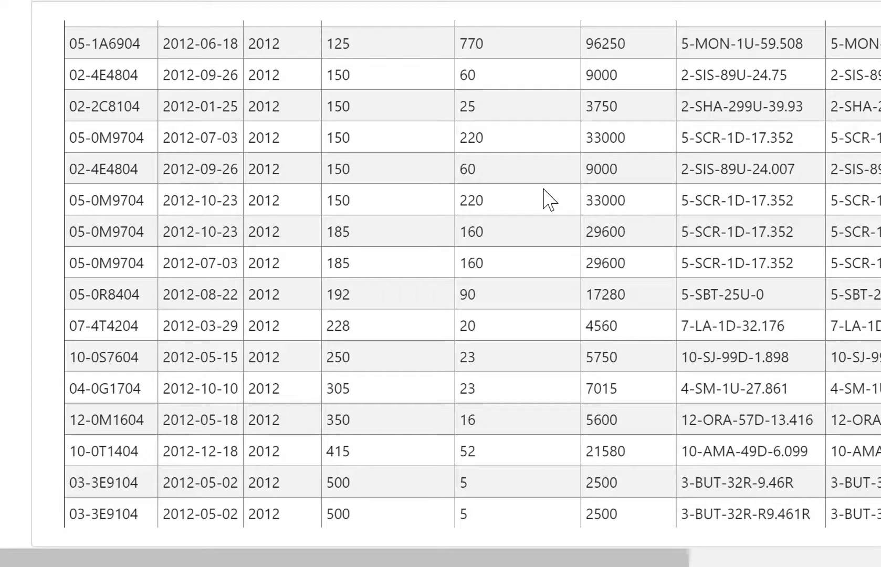
scroll(549, 200, "down", 3)
scroll(549, 200, "up", 18)
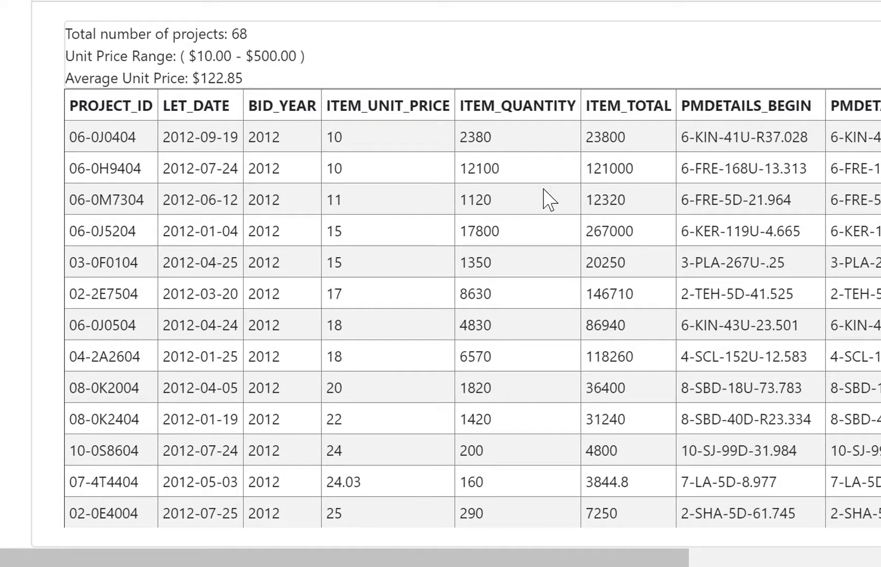
scroll(549, 200, "down", 12)
scroll(525, 306, "down", 15)
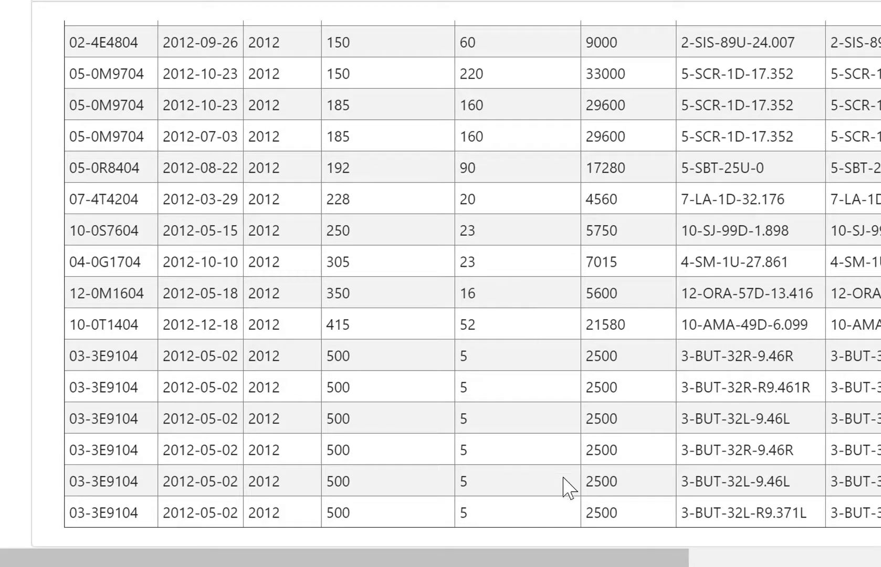
scroll(528, 490, "up", 20)
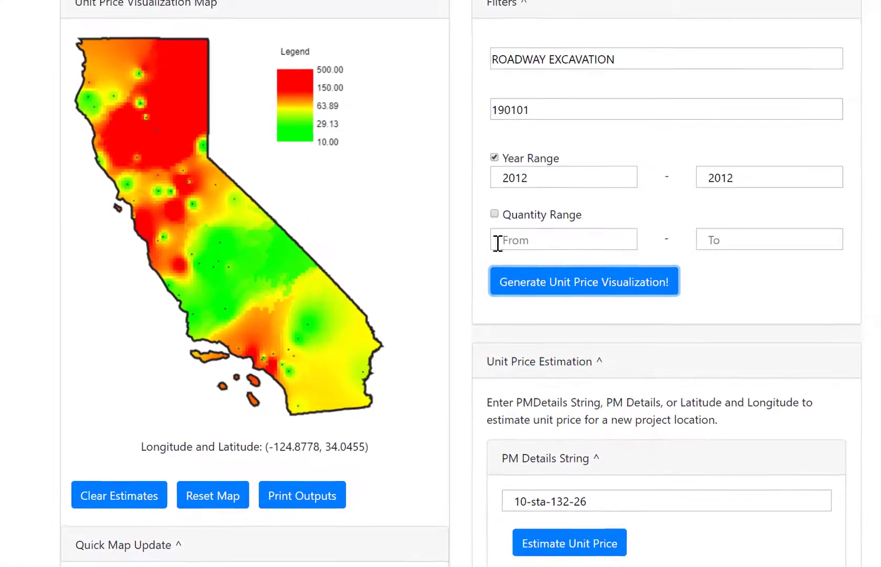
Enable the quantity range filter from 500 to 1500 and regenerate the unit price visualization
left_click(486, 229)
left_click(528, 253)
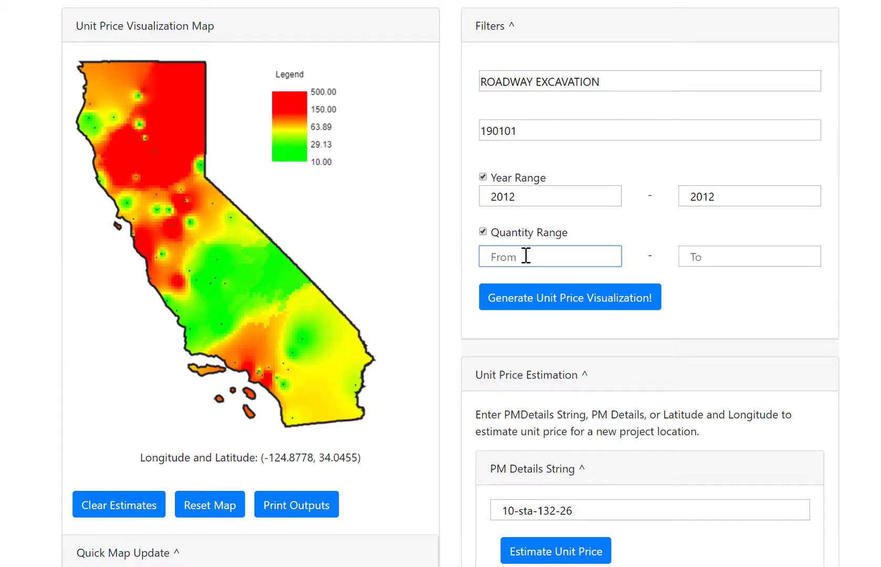
type("500")
left_click(767, 250)
type("1500")
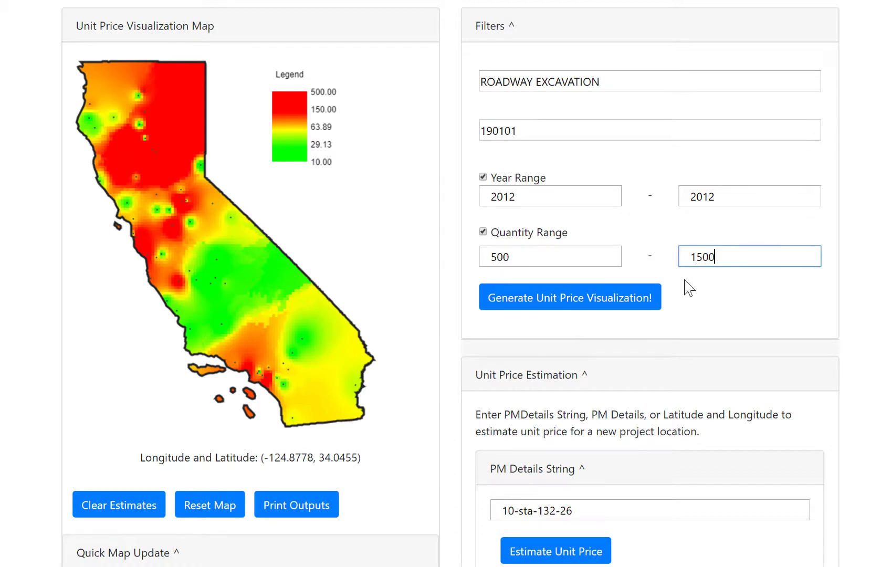
left_click(553, 304)
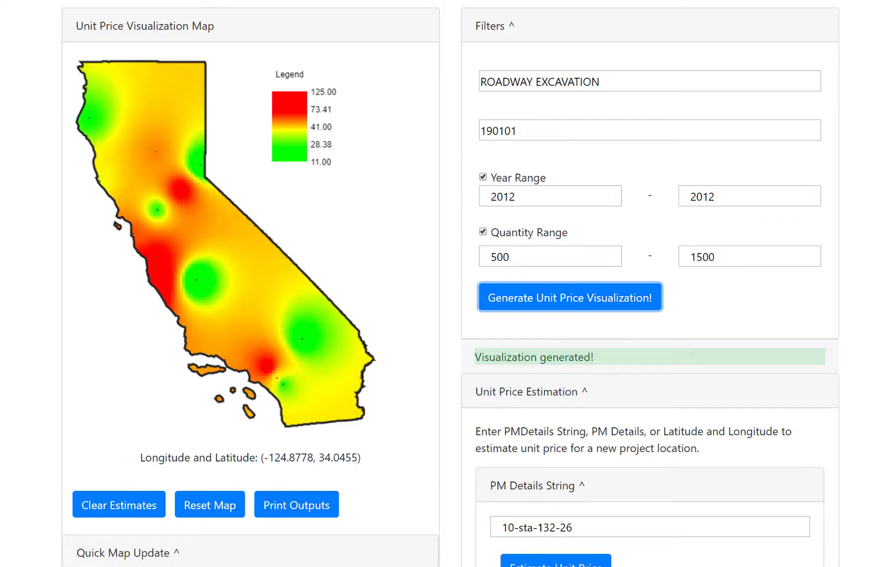
Review the quantity-filtered historical data and show the unit price labels on the map
scroll(866, 236, "down", 10)
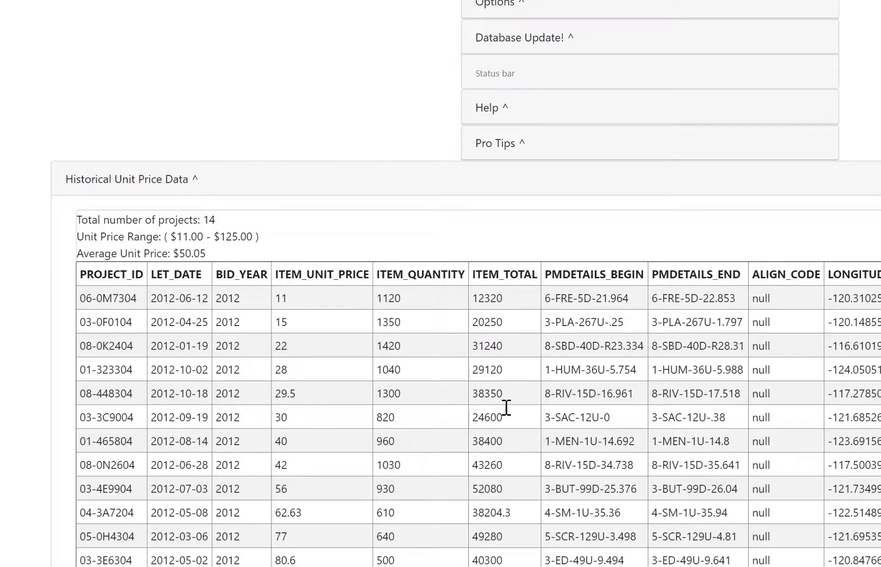
scroll(506, 407, "up", 15)
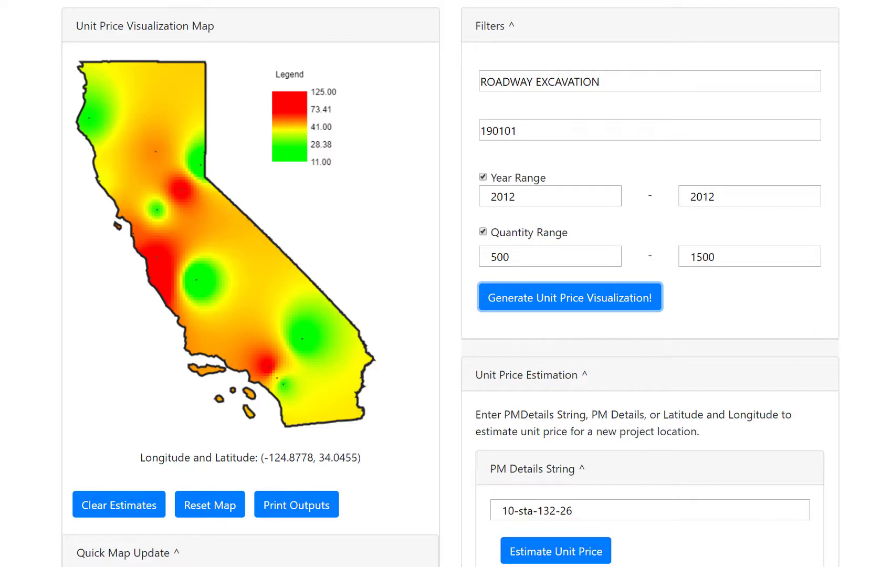
scroll(137, 321, "down", 7)
left_click(161, 218)
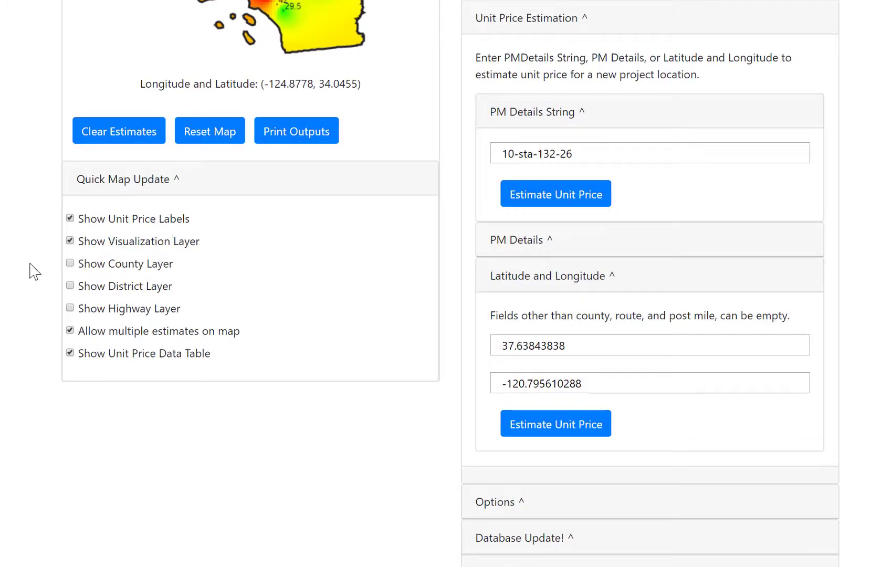
Estimate the unit price for PM details string 10-sta-132-26 and highlight the estimated value
scroll(652, 226, "up", 4)
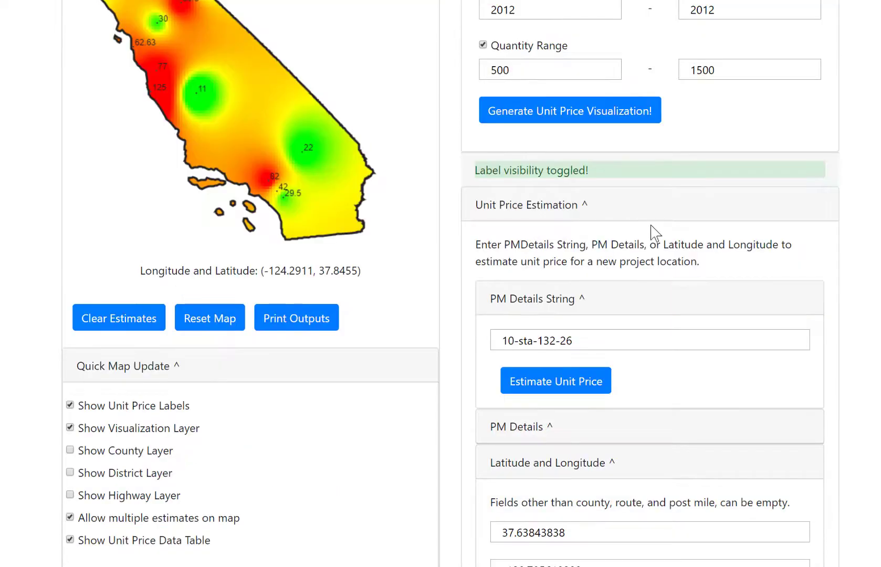
left_click(604, 340)
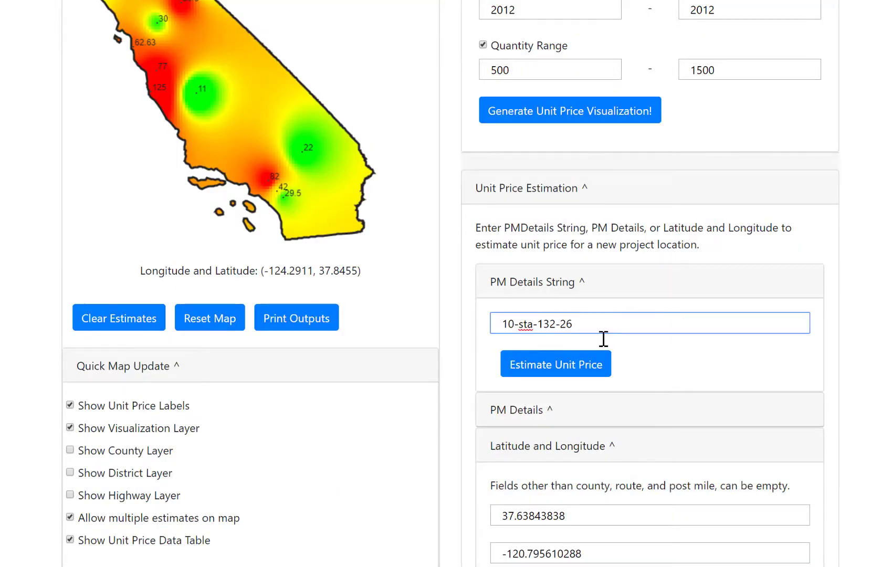
left_click(565, 369)
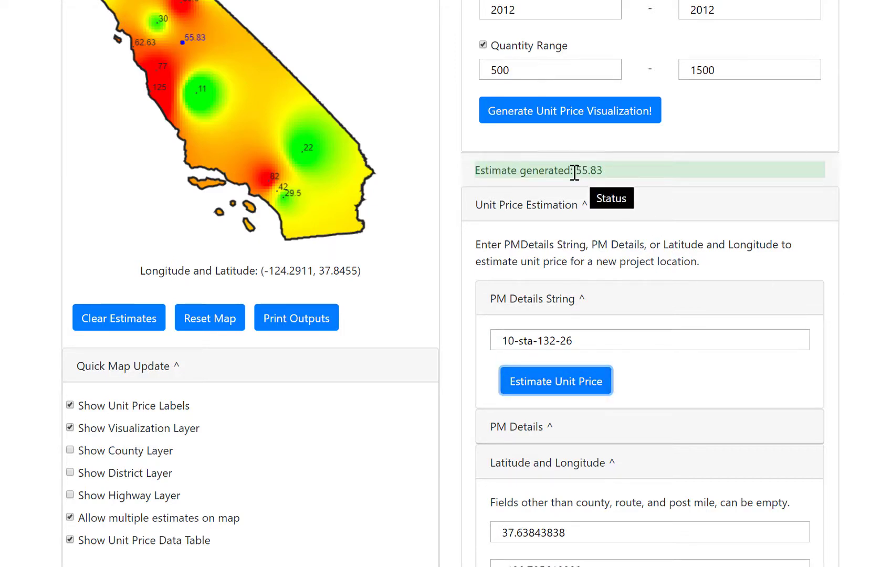
left_click_drag(576, 171, 625, 173)
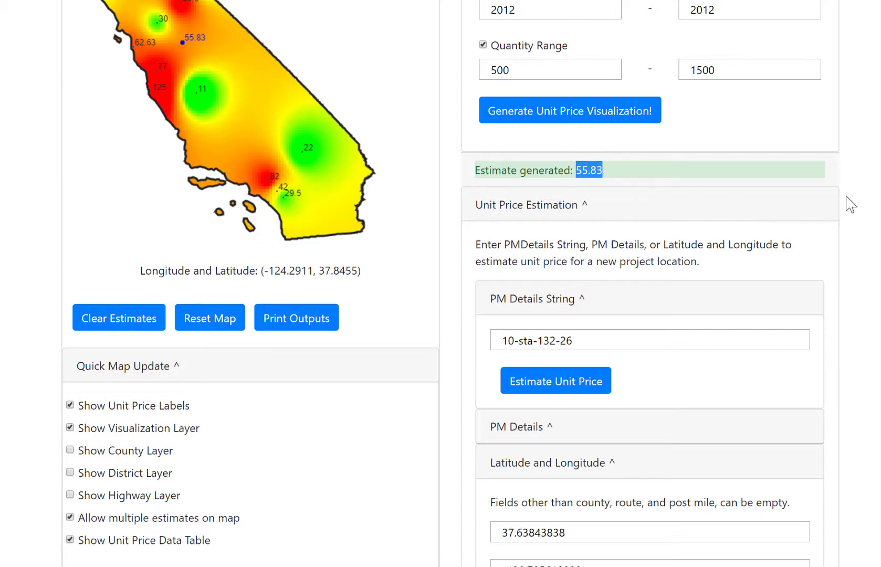
scroll(451, 284, "up", 3)
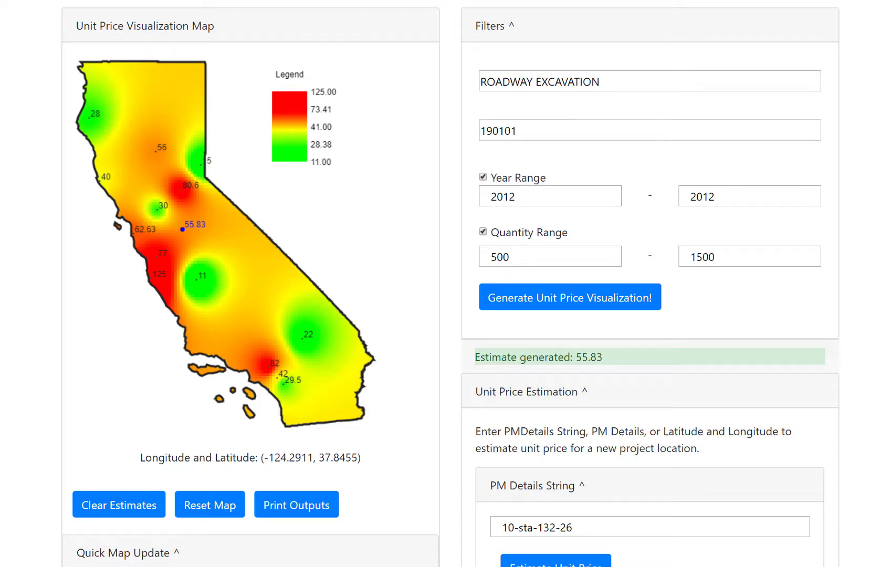
Turn off the unit price data table
scroll(865, 201, "down", 10)
scroll(866, 202, "up", 2)
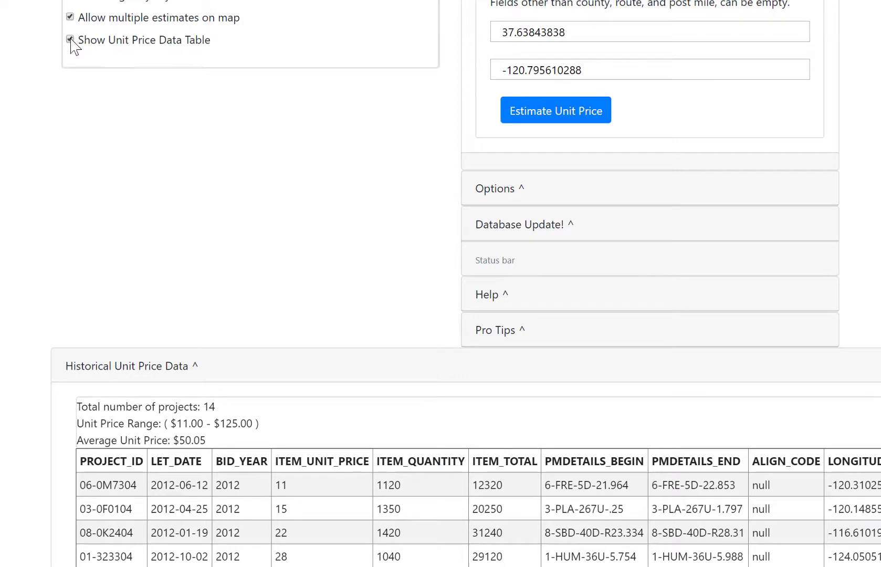
left_click(70, 40)
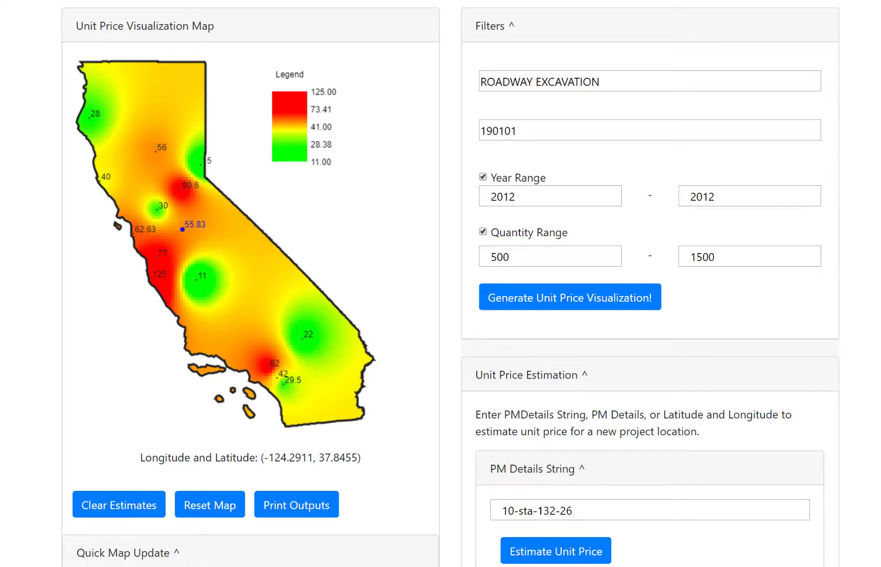
Expand the options, set the pixel size to 20 and regenerate the unit price visualization
scroll(441, 283, "down", 7)
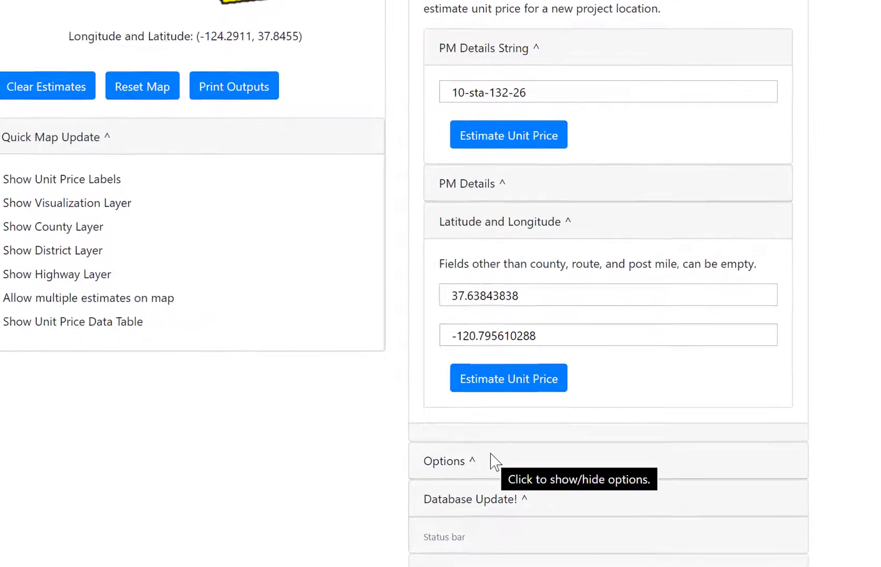
left_click(535, 467)
scroll(809, 294, "down", 4)
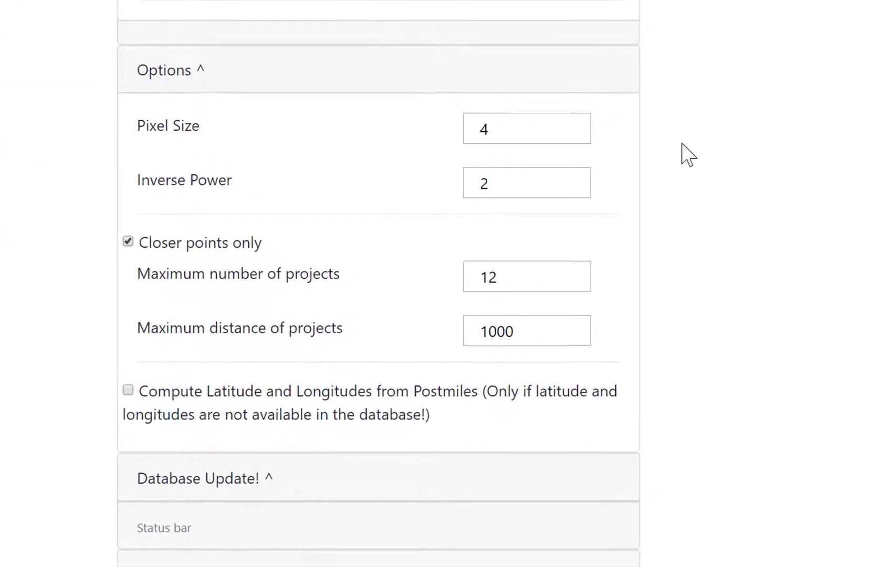
left_click(543, 137)
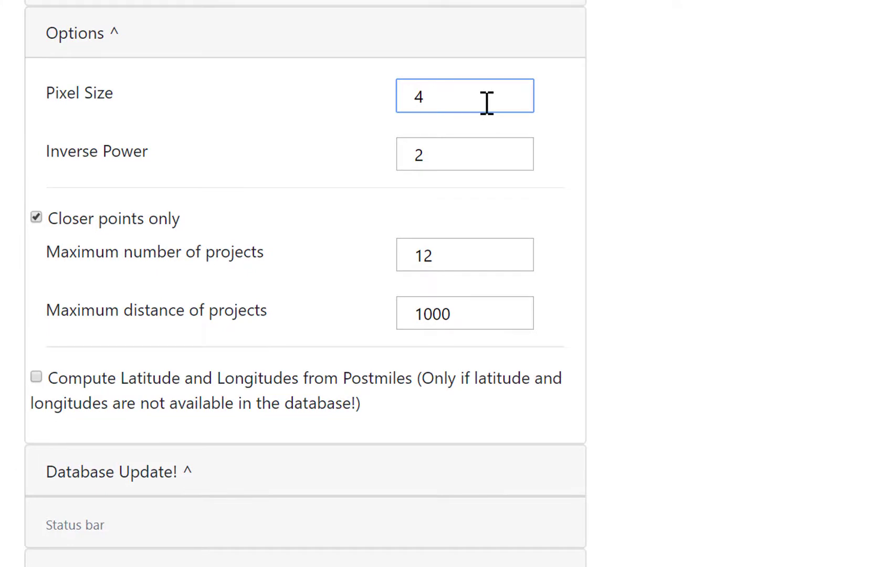
double_click(485, 107)
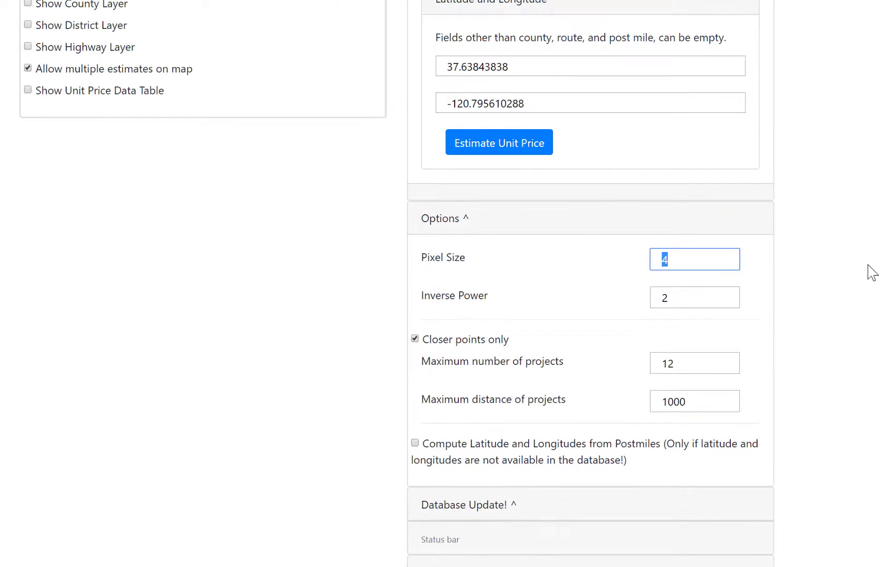
scroll(872, 272, "up", 10)
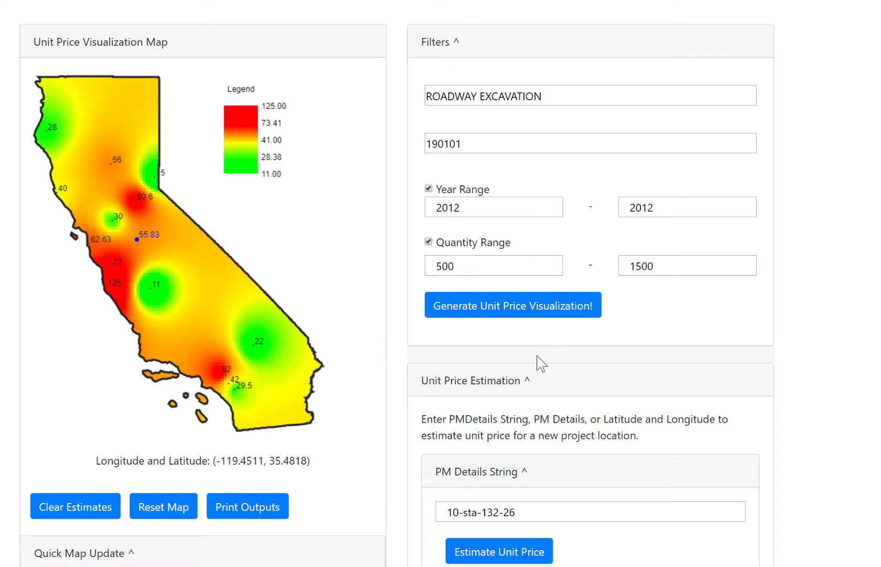
scroll(846, 370, "down", 2)
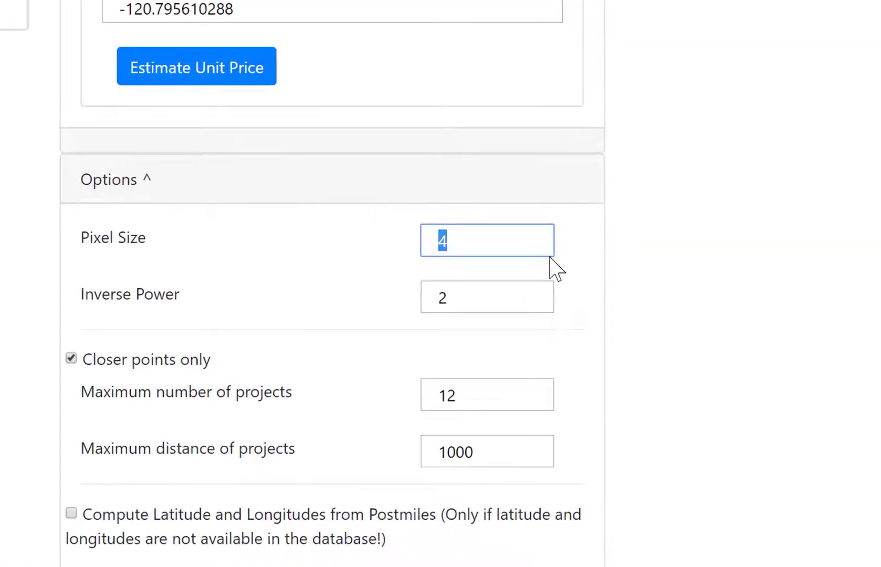
left_click_drag(443, 241, 405, 247)
type("10")
left_click_drag(549, 248, 318, 258)
type("20")
scroll(318, 258, "up", 5)
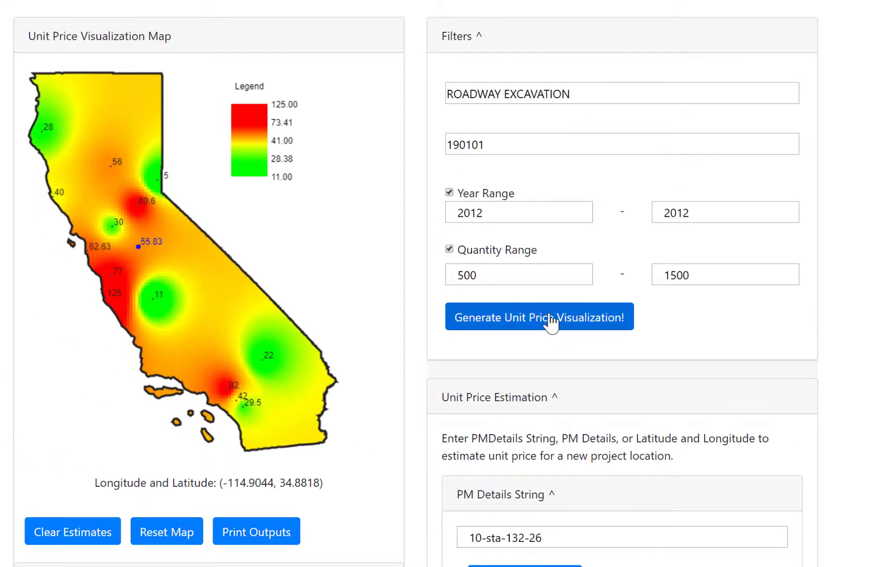
left_click(550, 323)
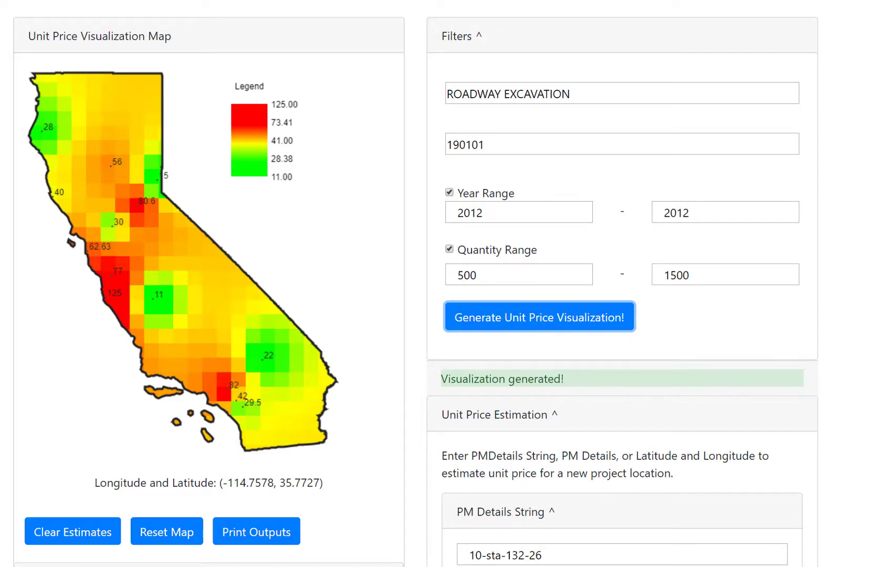
Estimate the unit price for PM details string 10-sta-132-26 again on the coarser map
scroll(441, 283, "down", 2)
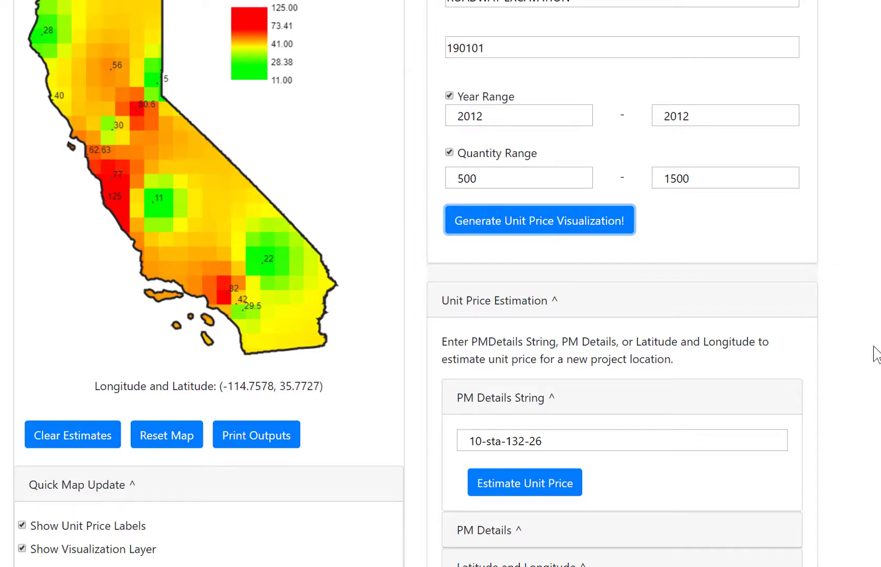
left_click(541, 494)
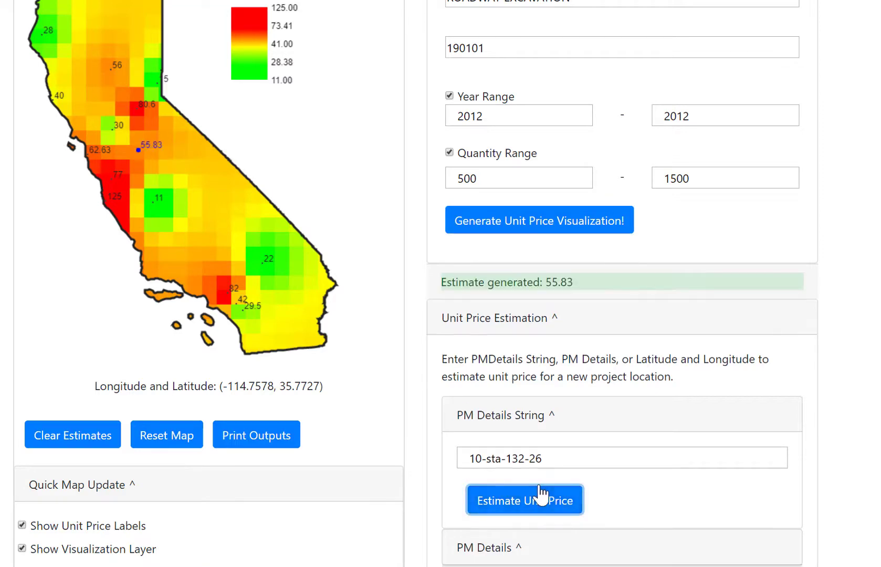
scroll(848, 297, "down", 10)
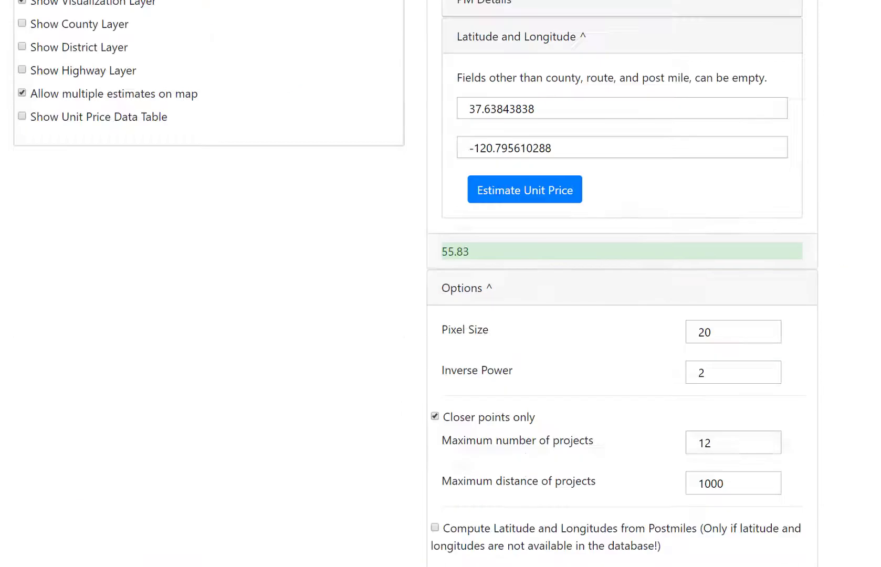
Set the pixel size to 2 and regenerate the unit price visualization
left_click_drag(726, 268, 649, 279)
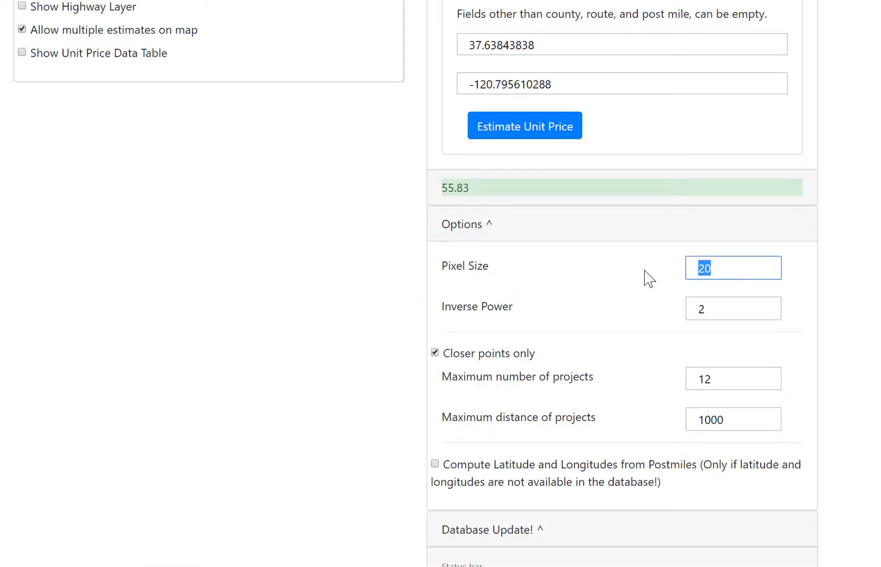
type("2")
scroll(685, 331, "up", 10)
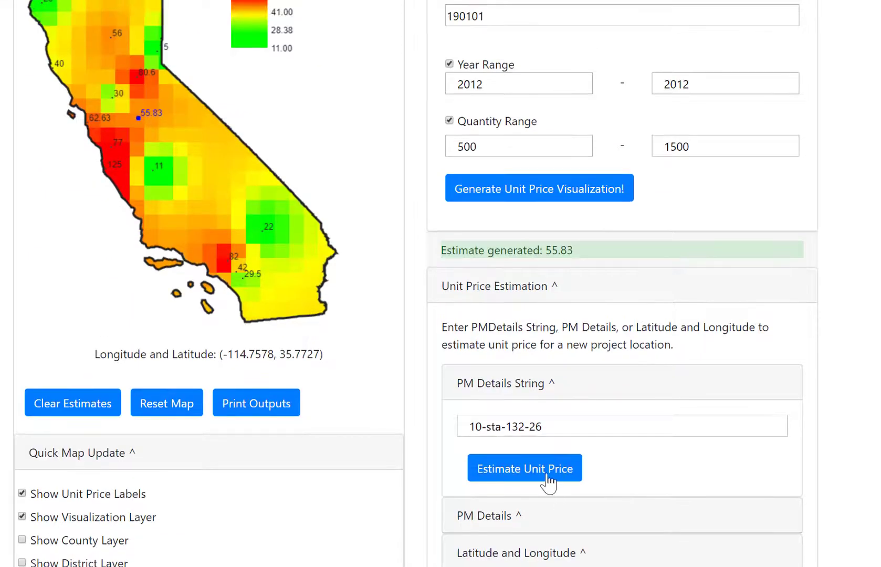
left_click(550, 197)
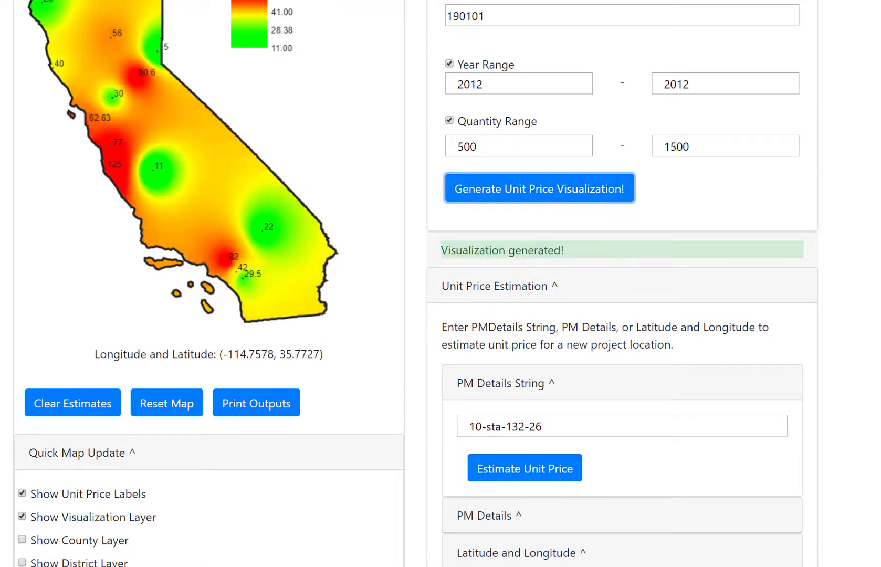
Estimate the unit price for PM details string 10-sta-132-26 on the finer map
left_click(528, 478)
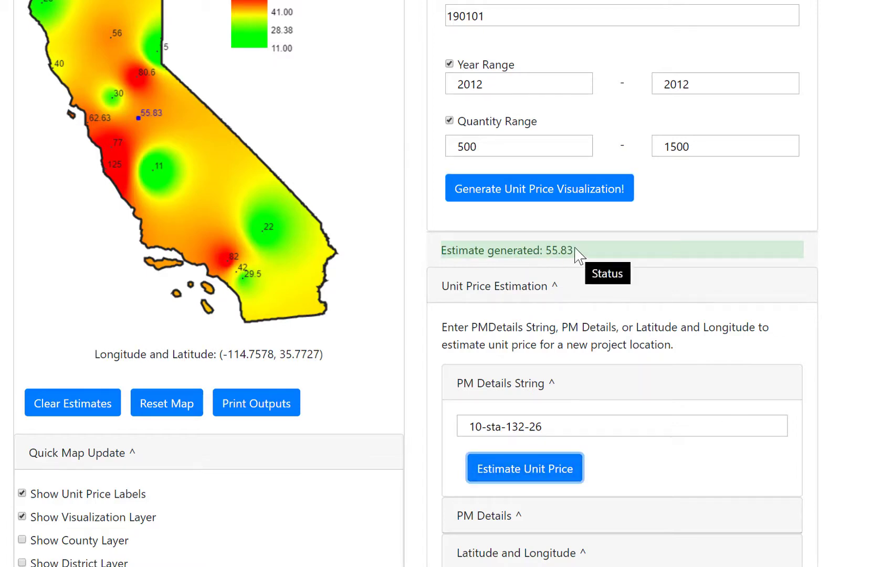
scroll(775, 363, "down", 9)
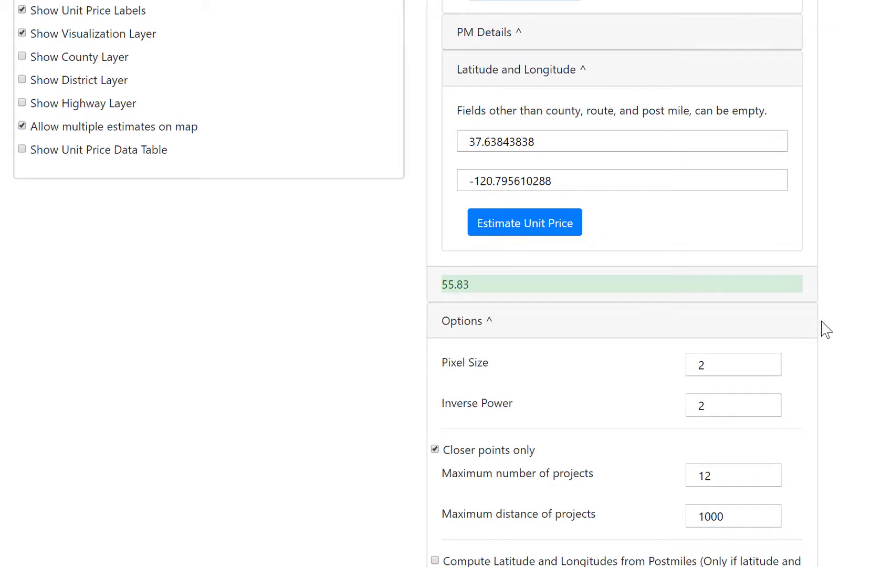
scroll(839, 334, "up", 10)
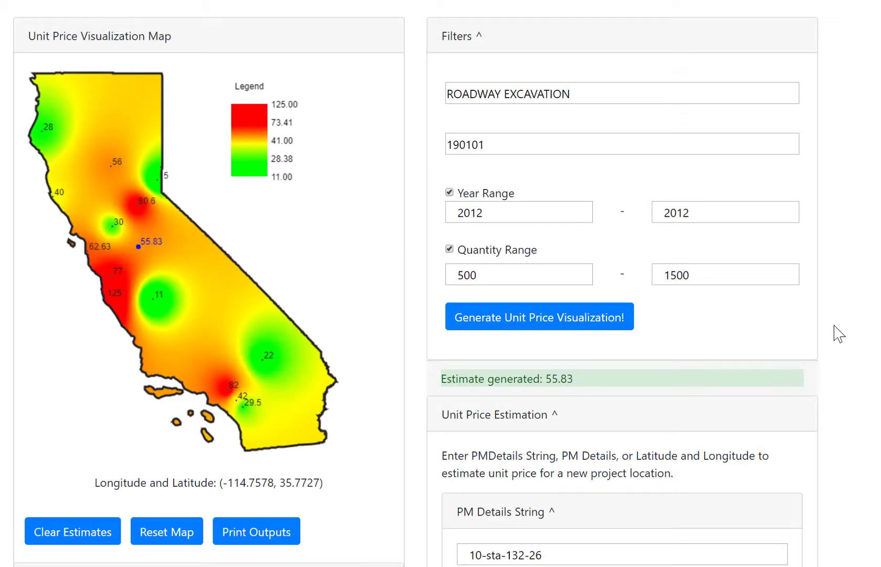
Change the pixel size to 20 and regenerate the unit price visualization
scroll(669, 454, "down", 9)
left_click(691, 493)
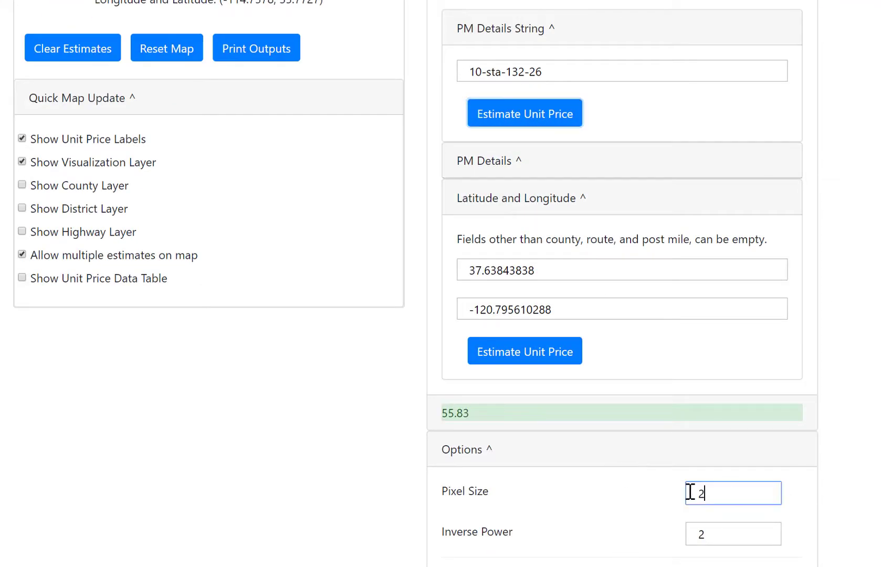
double_click(691, 492)
type("20")
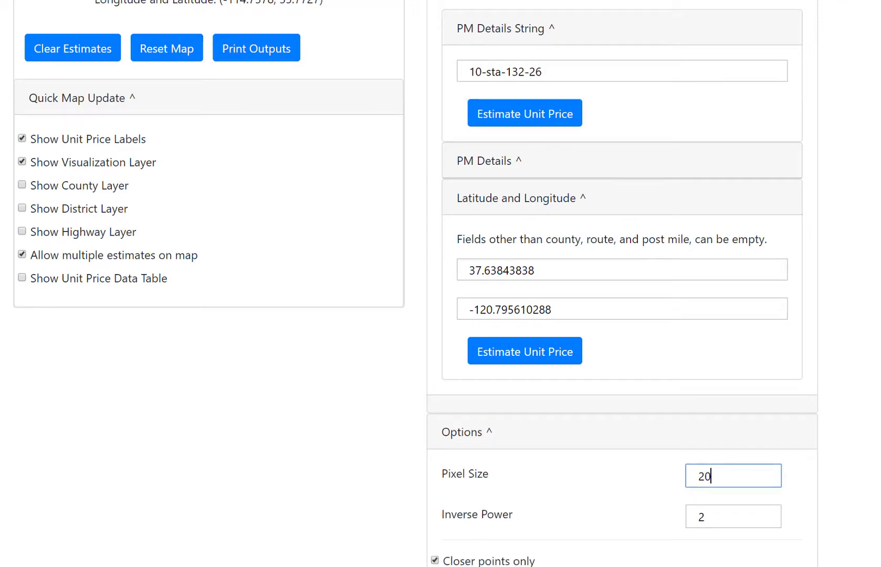
scroll(866, 339, "up", 10)
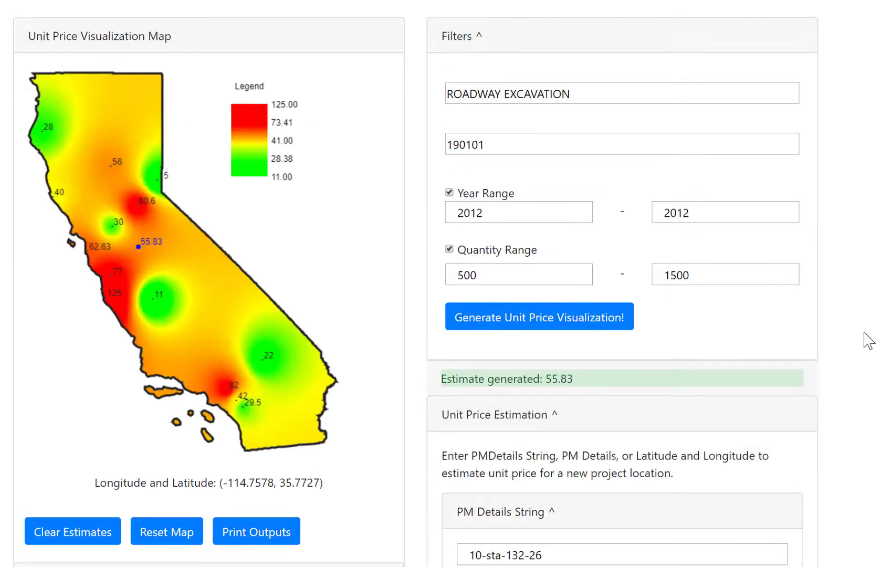
left_click(566, 329)
Return the pixel size to 2 and regenerate the unit price visualization
scroll(870, 364, "down", 10)
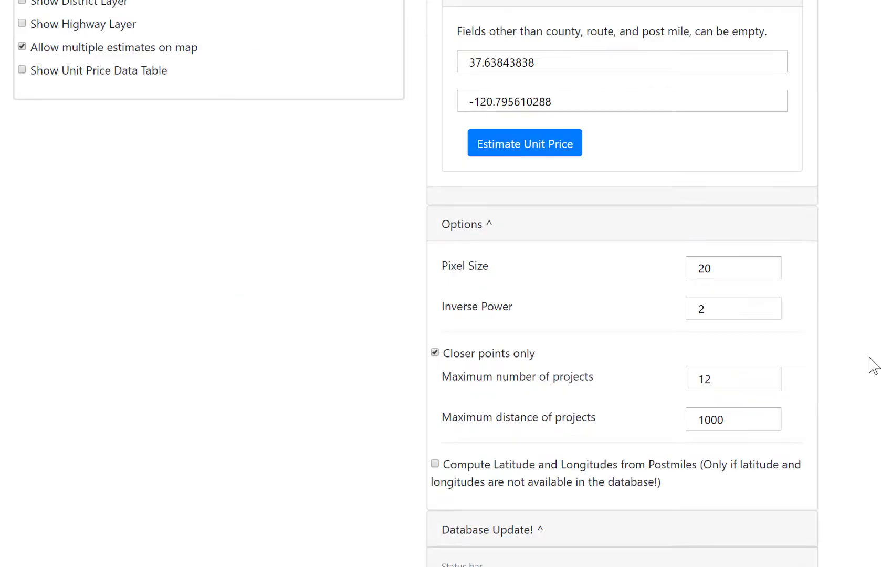
left_click(716, 270)
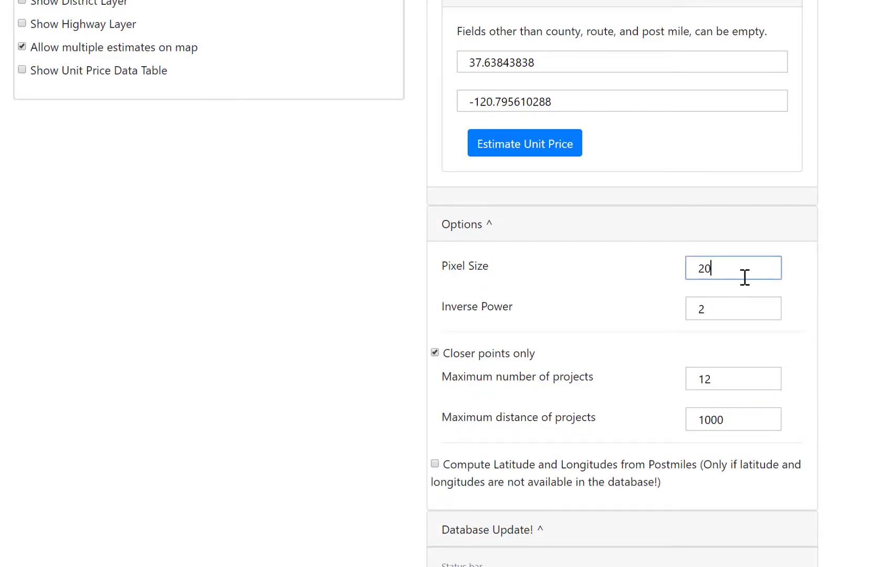
key("BackSpace")
scroll(745, 277, "up", 10)
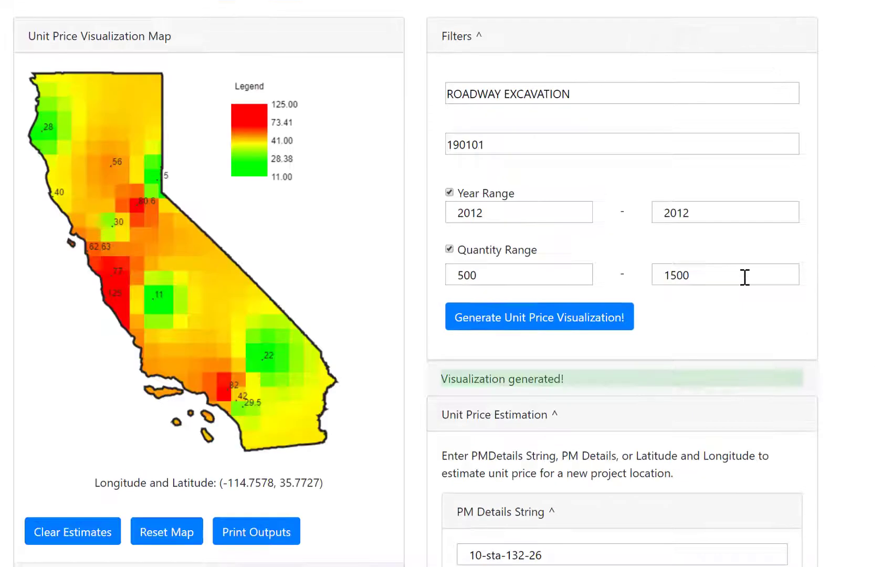
left_click(505, 332)
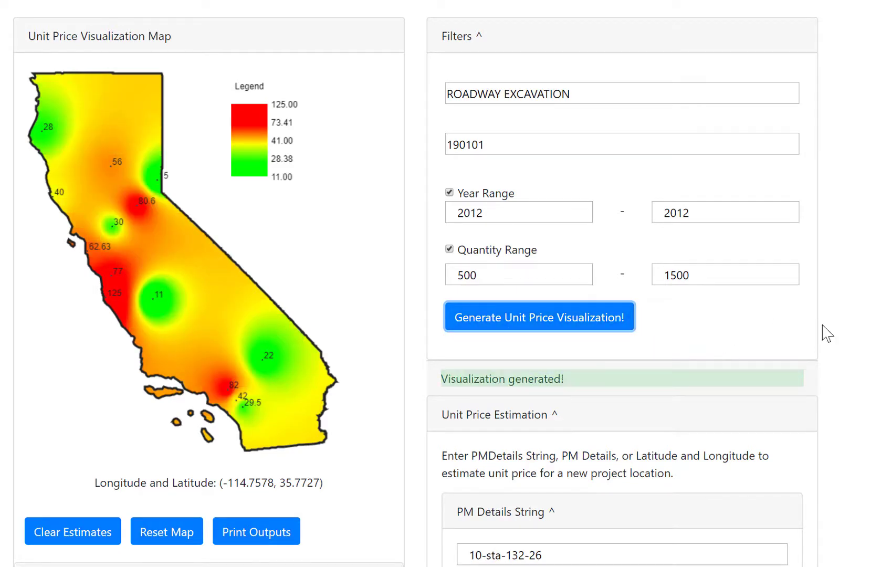
Set the inverse power to 0.5 and regenerate the unit price visualization
scroll(827, 333, "down", 10)
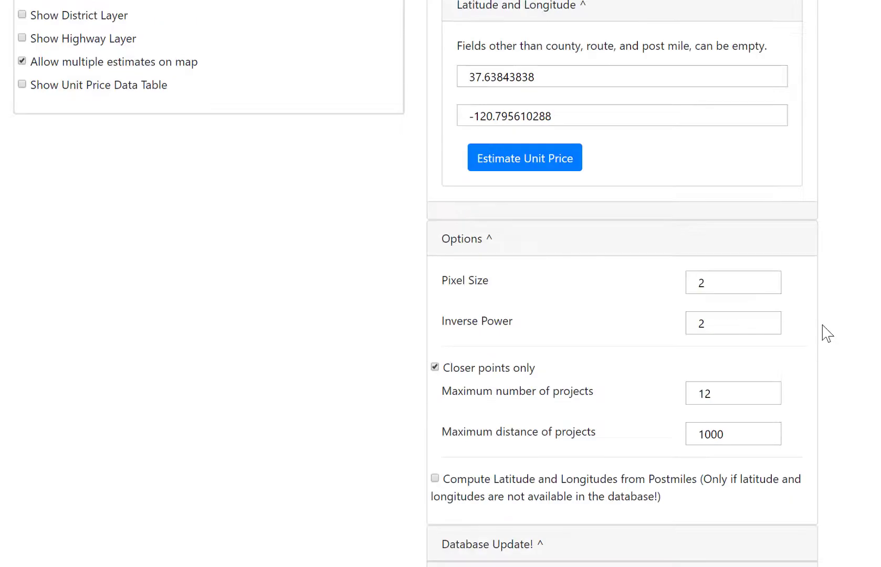
double_click(753, 320)
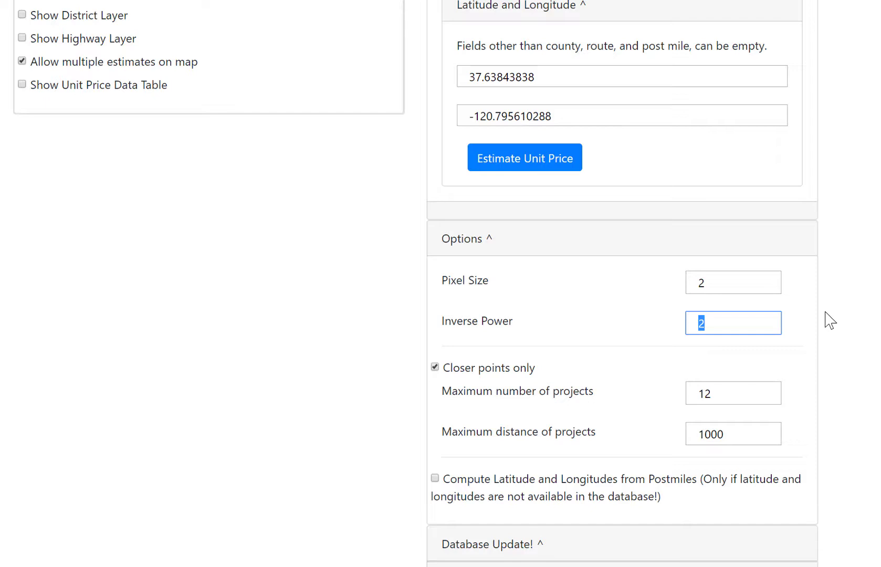
scroll(830, 320, "down", 1)
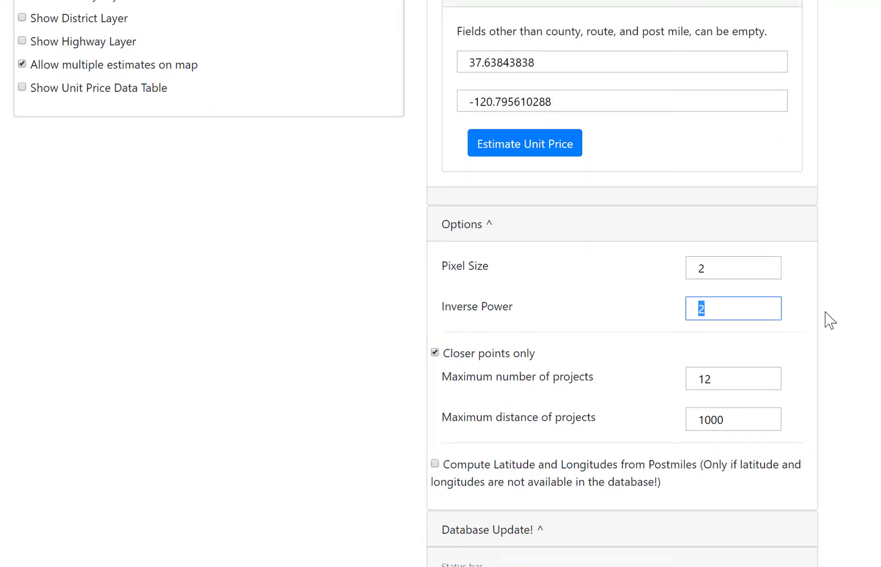
mouse_move(752, 318)
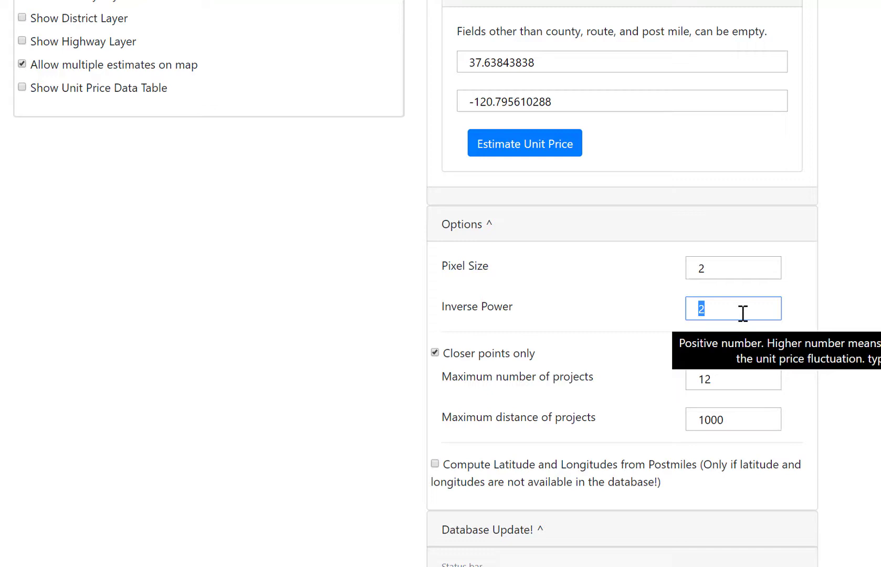
type("0.5")
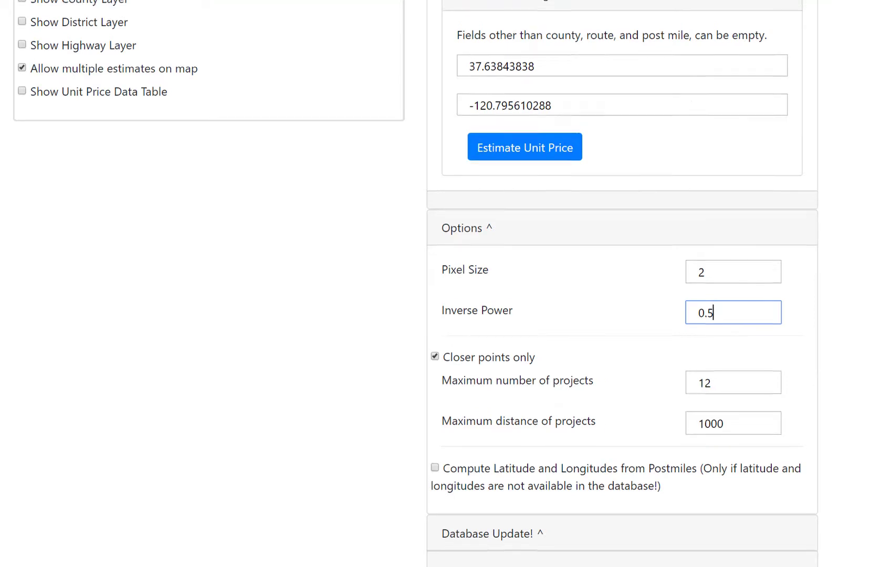
scroll(417, 283, "up", 10)
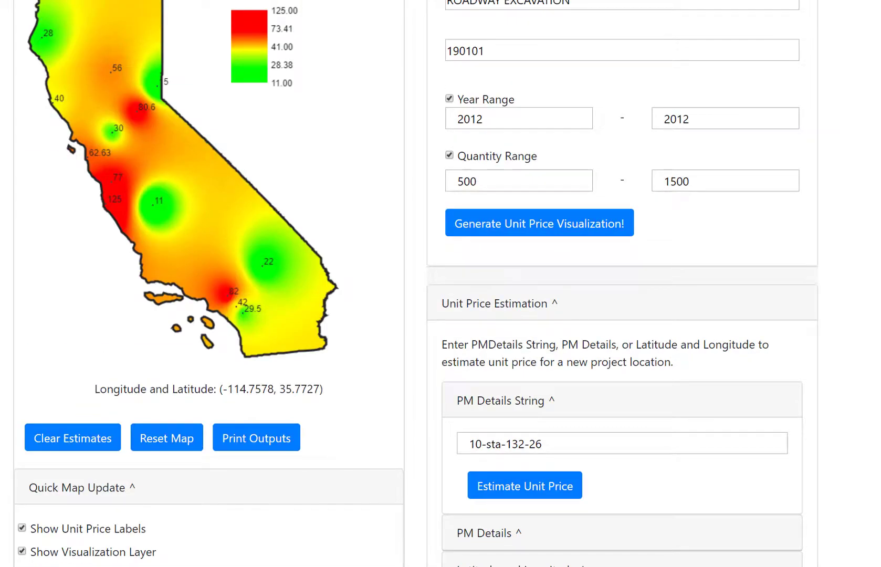
scroll(416, 284, "up", 2)
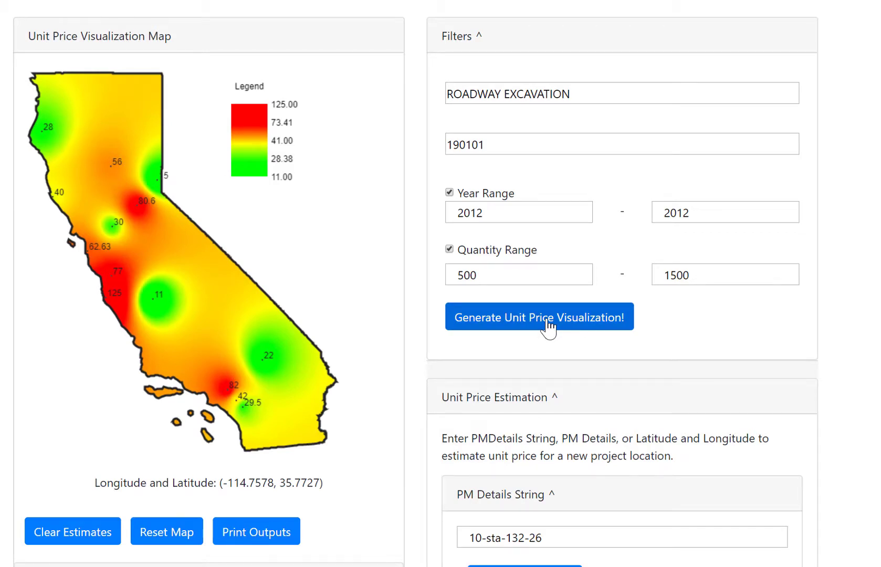
left_click(548, 327)
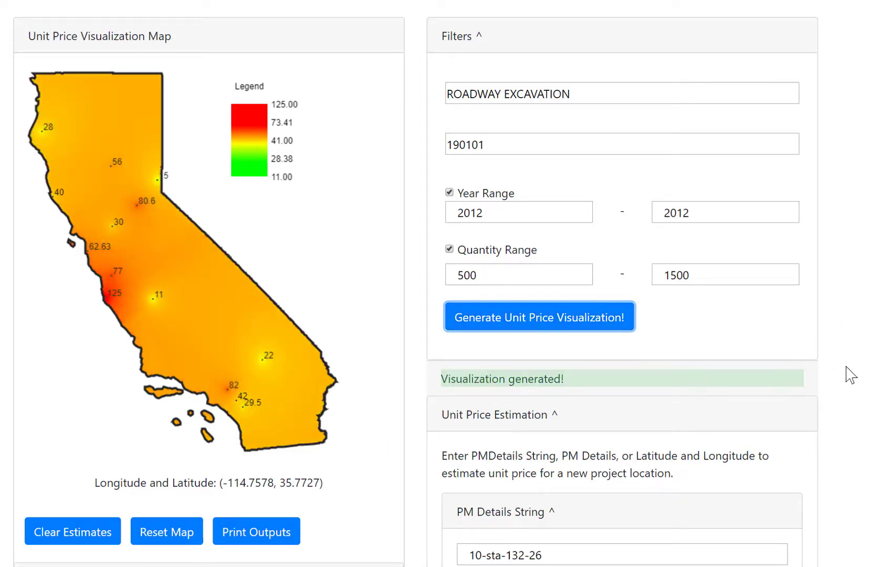
Set the inverse power to 10 and regenerate the unit price visualization
scroll(847, 374, "down", 2)
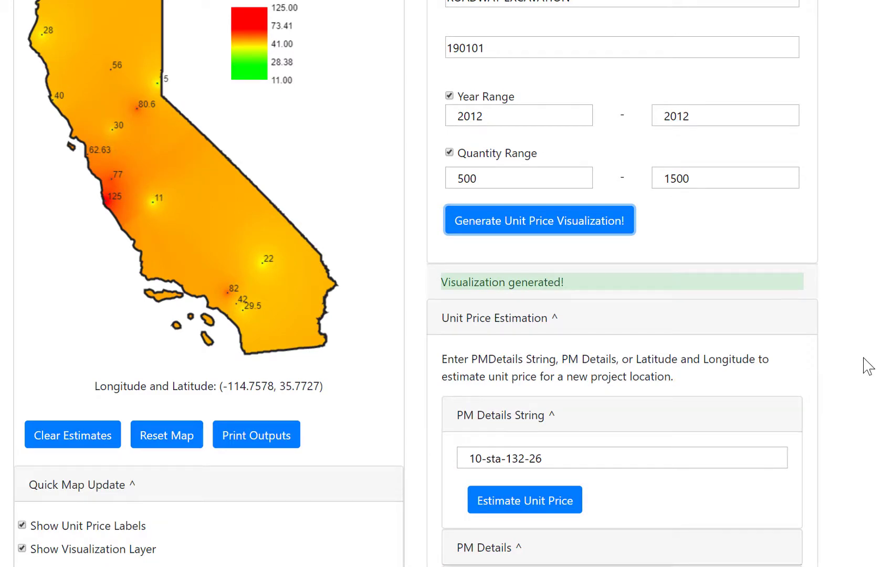
scroll(870, 365, "down", 10)
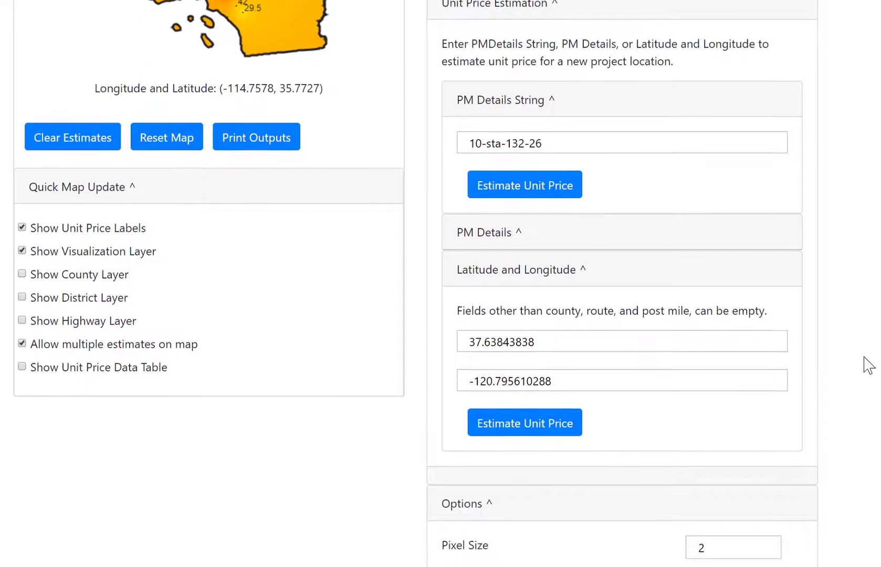
left_click_drag(758, 410, 653, 418)
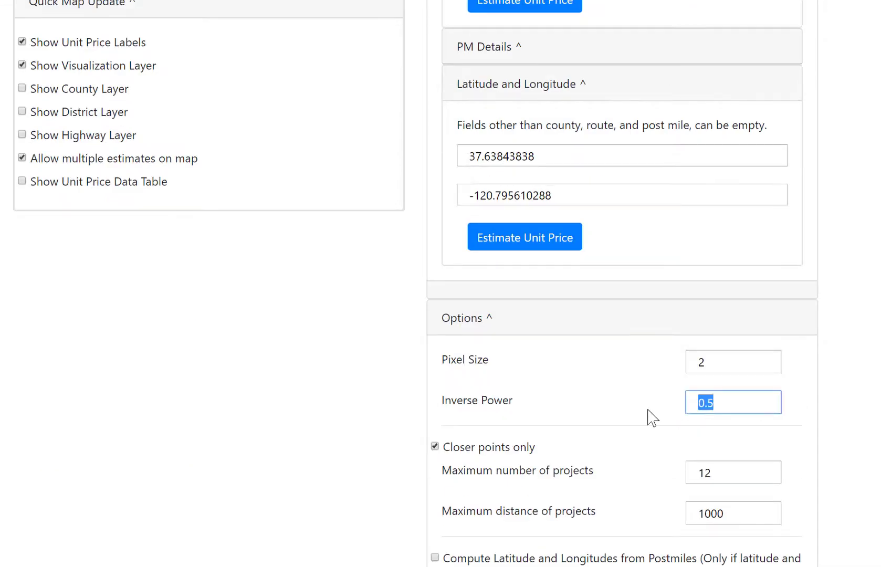
type("10")
scroll(441, 284, "up", 10)
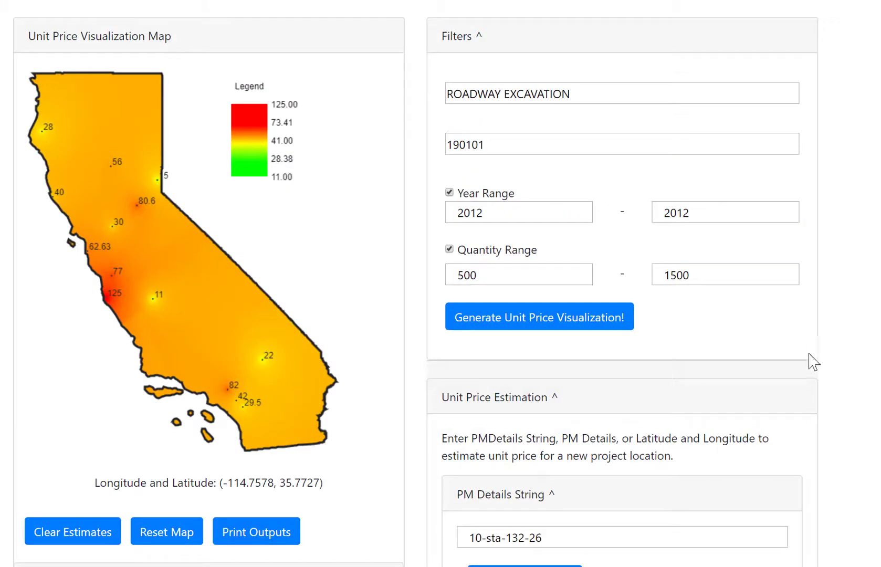
left_click(533, 323)
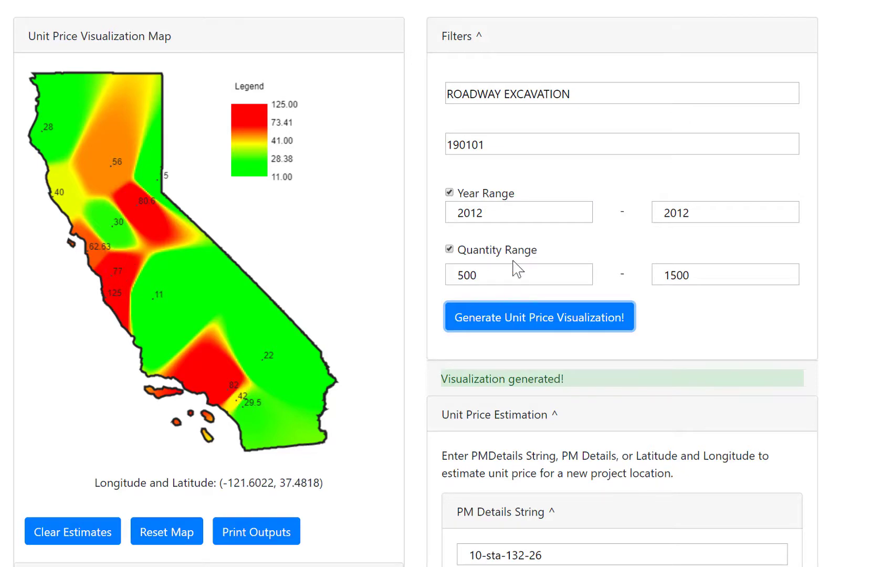
Restore the inverse power to 2 and regenerate the unit price visualization
scroll(846, 308, "down", 10)
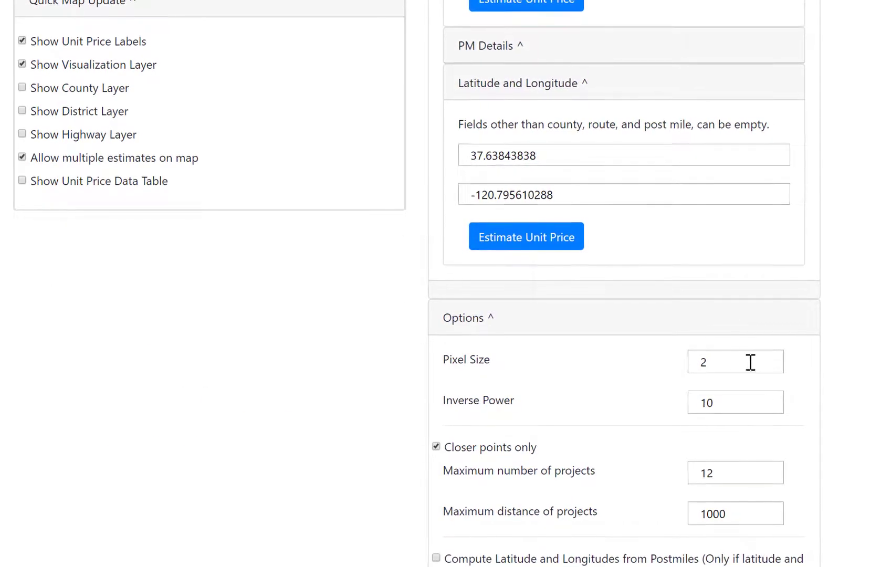
left_click_drag(767, 407, 646, 407)
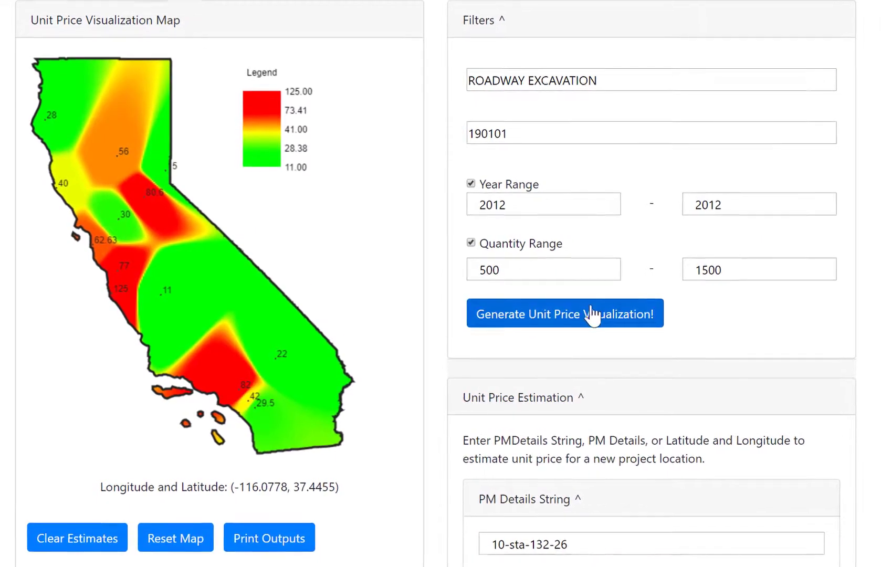
left_click(592, 310)
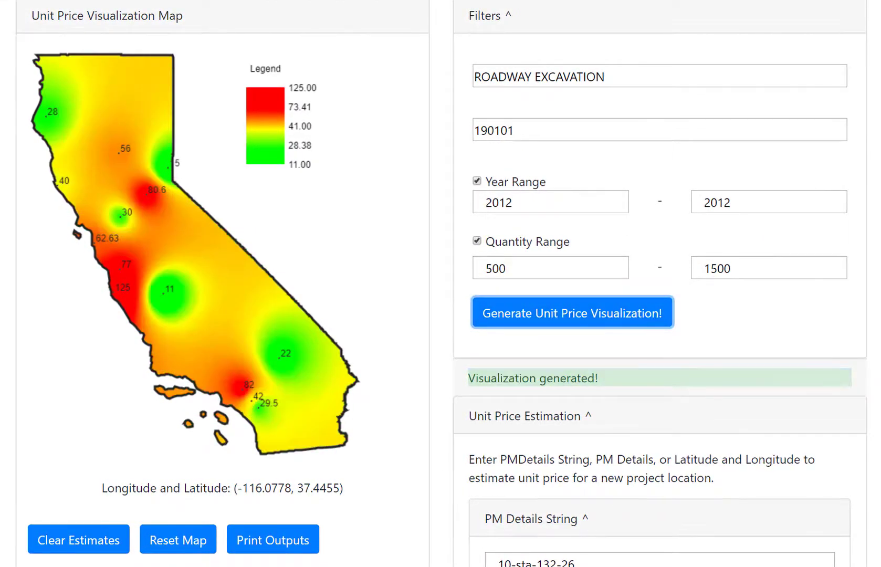
Check the maximum number of projects setting and estimate the unit price for PM details string 10-sta-132-26
scroll(657, 315, "down", 10)
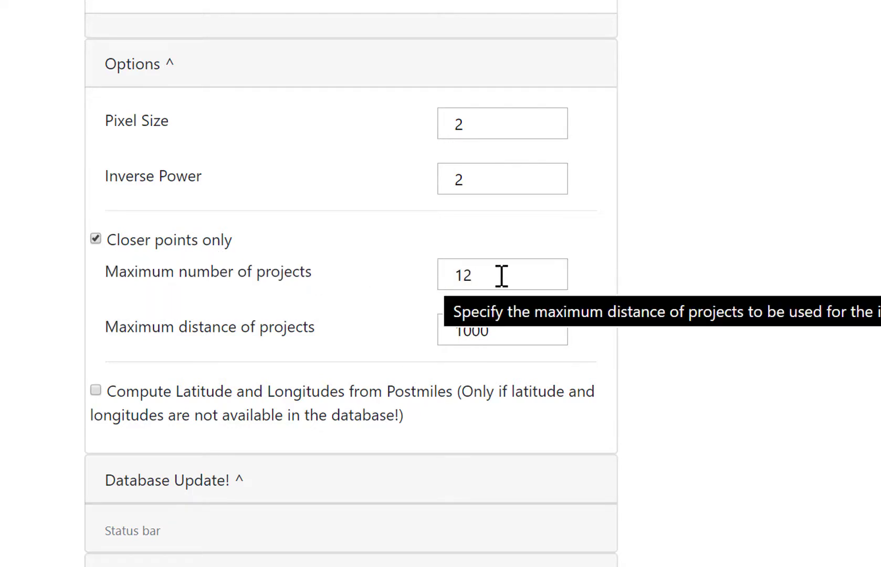
left_click(529, 275)
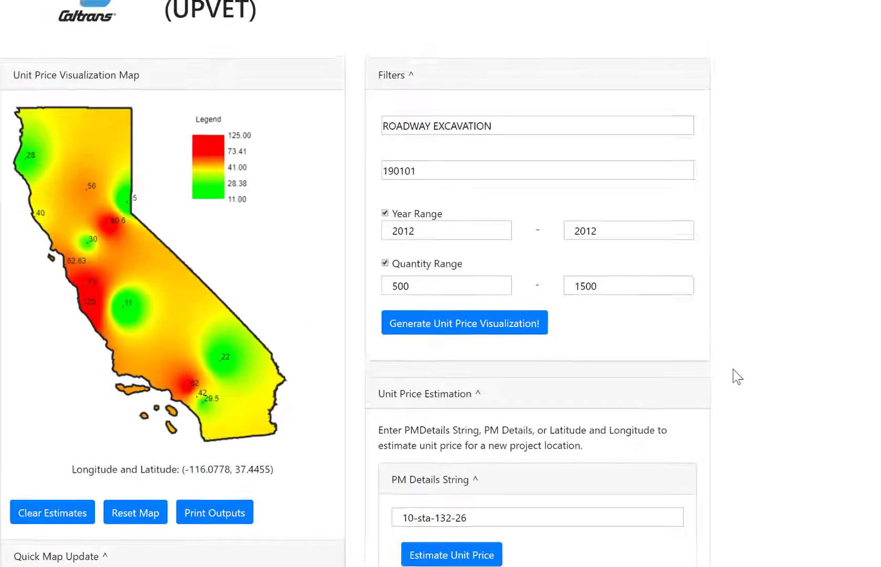
left_click(494, 561)
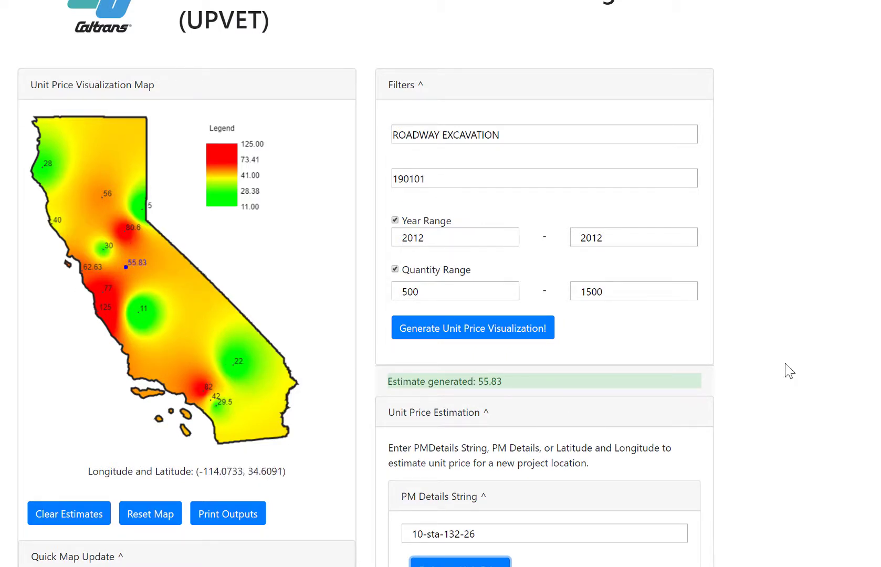
Select the maximum distance of projects value in the options and look back at the map
scroll(834, 357, "down", 10)
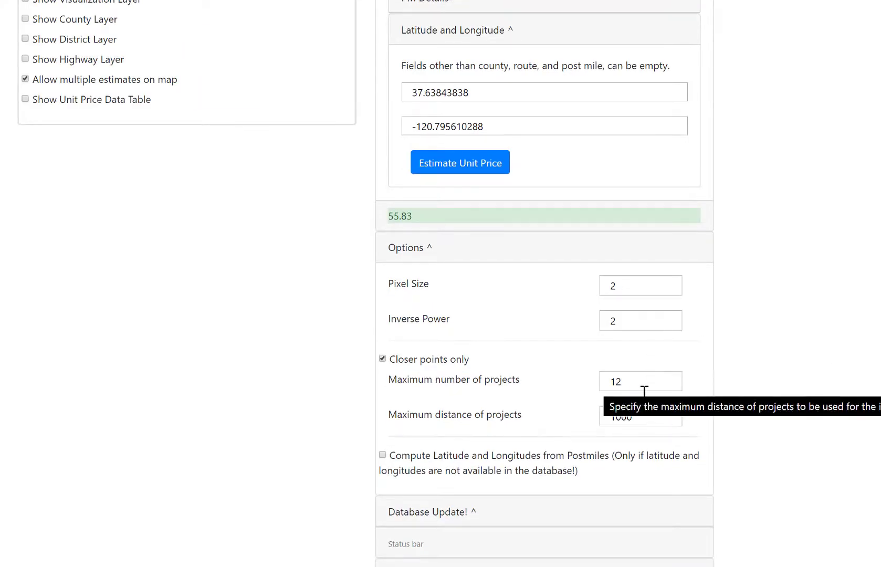
left_click(651, 416)
double_click(624, 416)
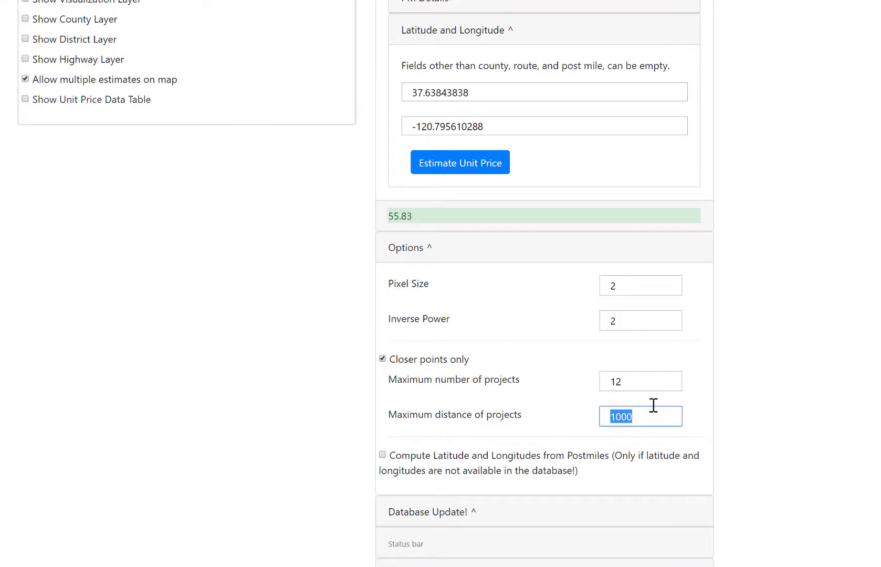
key("Return")
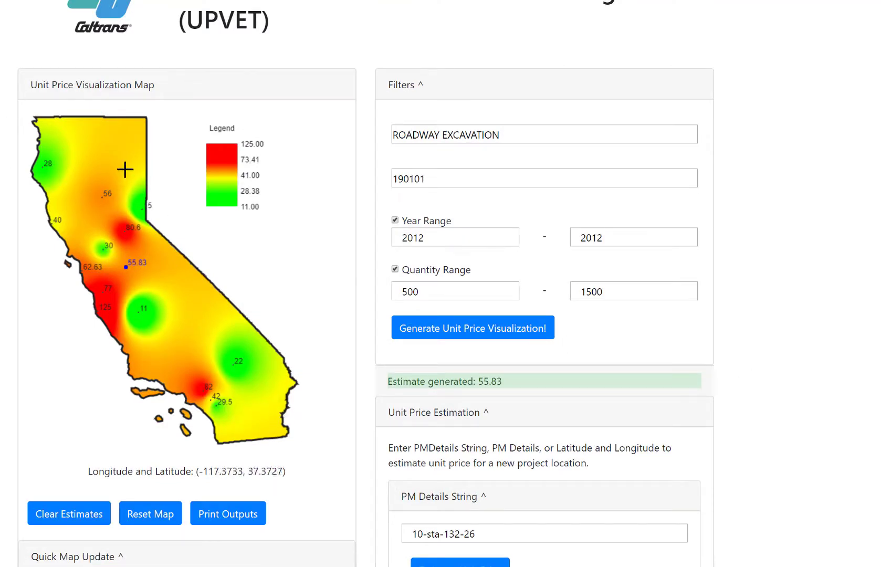
Set the maximum distance of projects to 100 and regenerate the unit price visualization
scroll(766, 194, "down", 10)
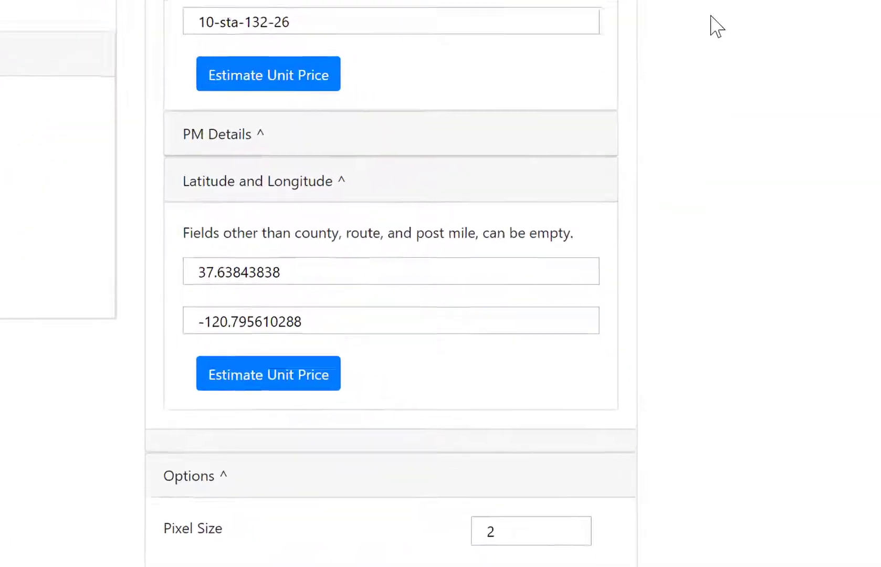
key("Tab")
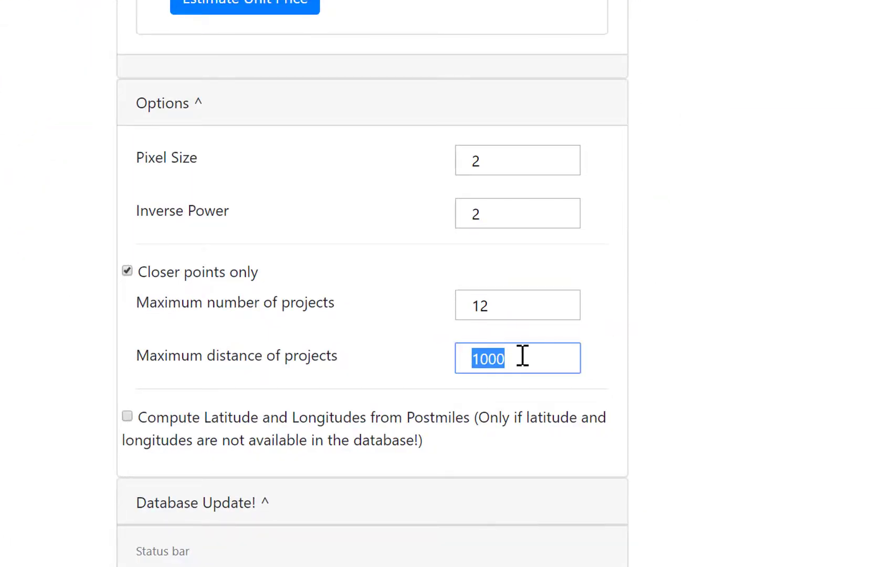
double_click(558, 356)
type("100")
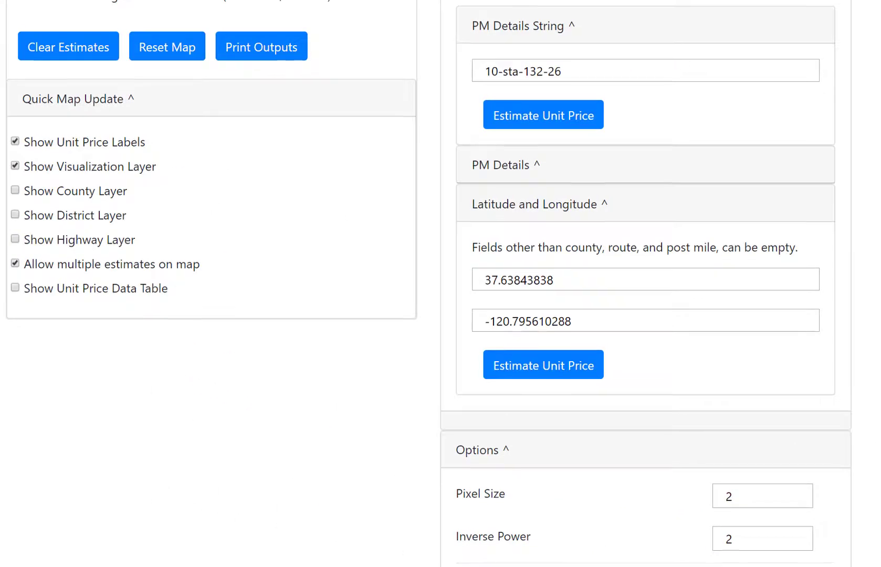
scroll(441, 284, "up", 10)
left_click(586, 322)
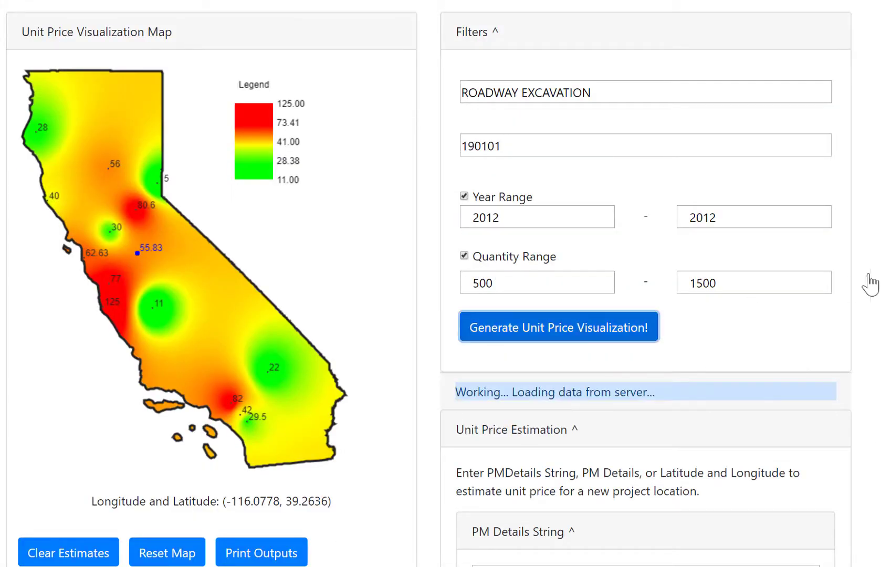
scroll(874, 279, "down", 2)
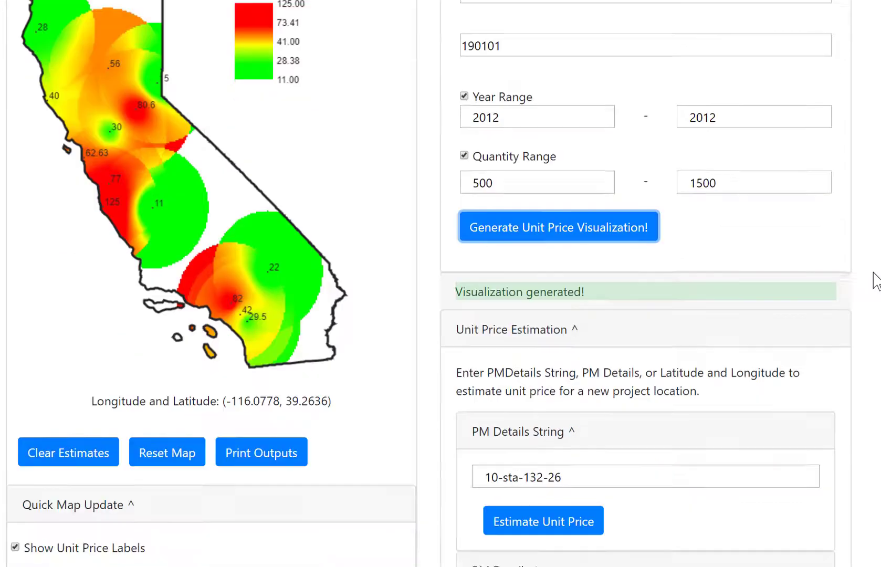
scroll(874, 278, "up", 2)
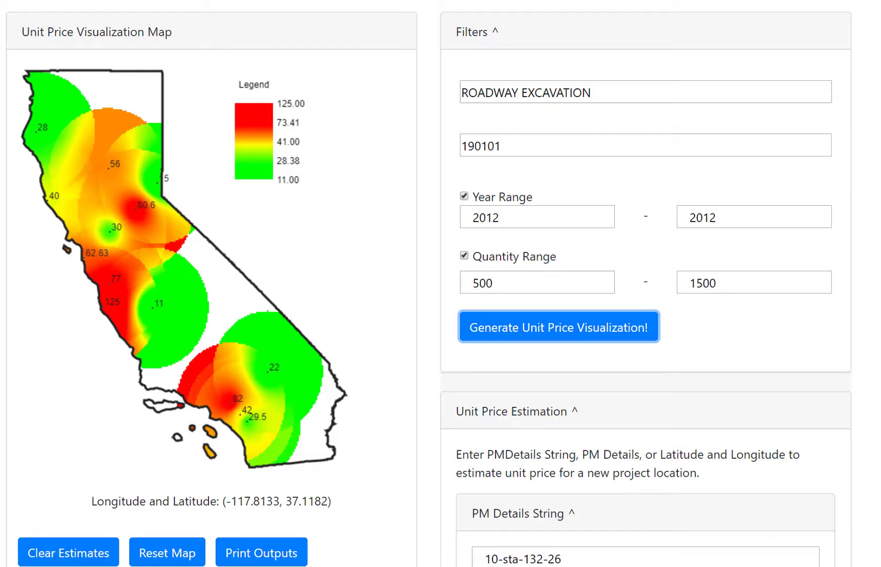
Set the maximum distance of projects to 200 and regenerate the unit price visualization
scroll(819, 226, "down", 10)
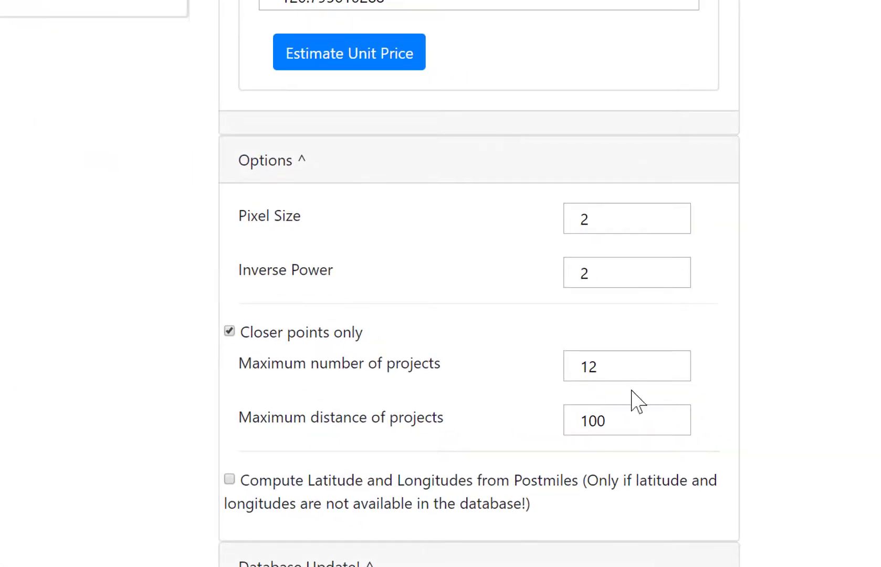
left_click(640, 415)
left_click_drag(639, 416, 543, 403)
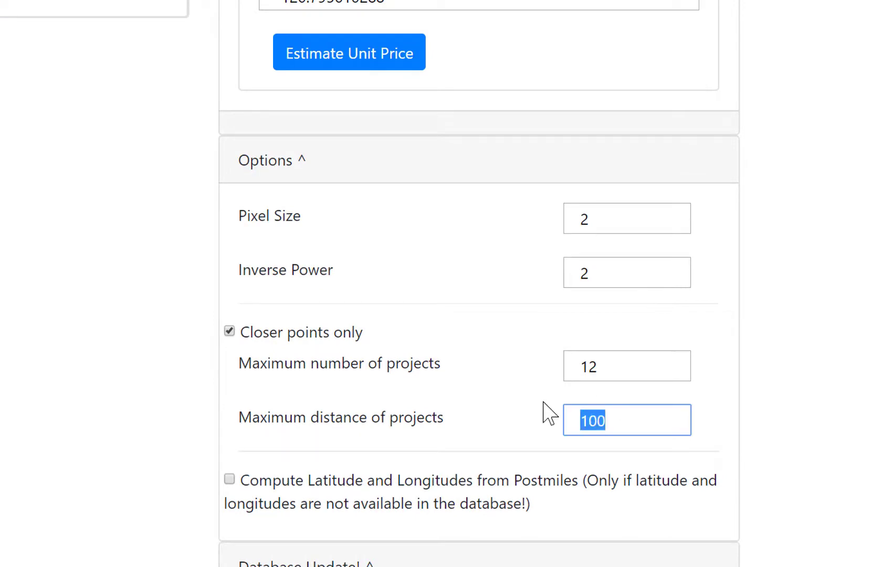
type("200")
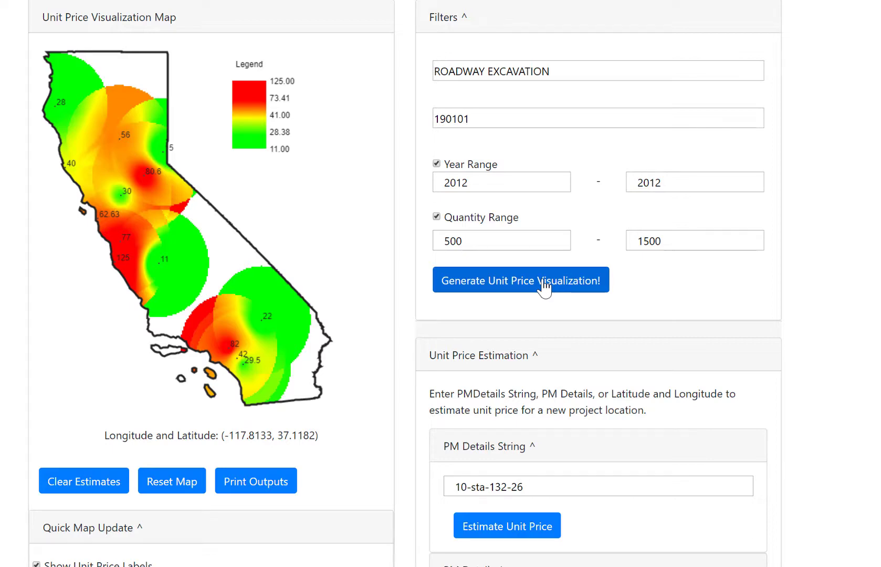
left_click(545, 288)
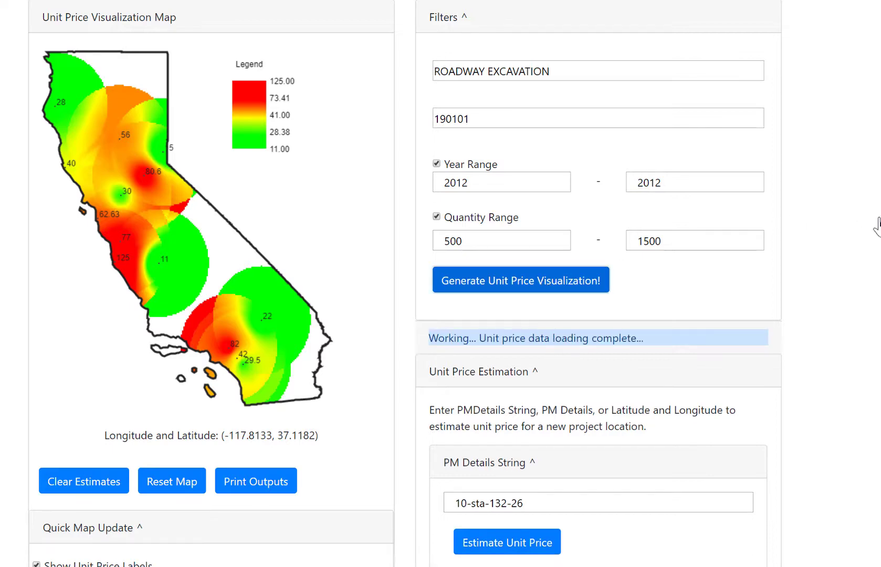
Set the maximum number of projects to 4 in the closer-points options
scroll(878, 226, "down", 10)
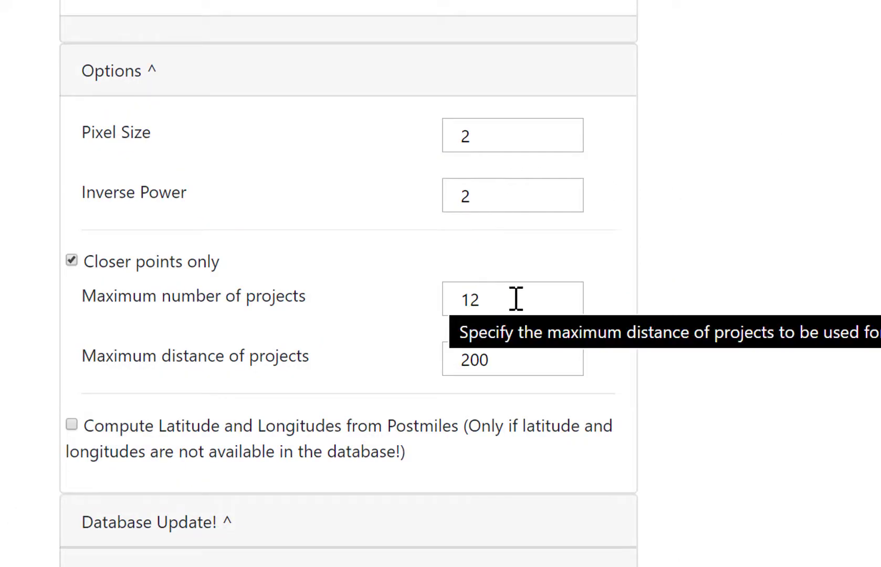
left_click(477, 299)
double_click(477, 298)
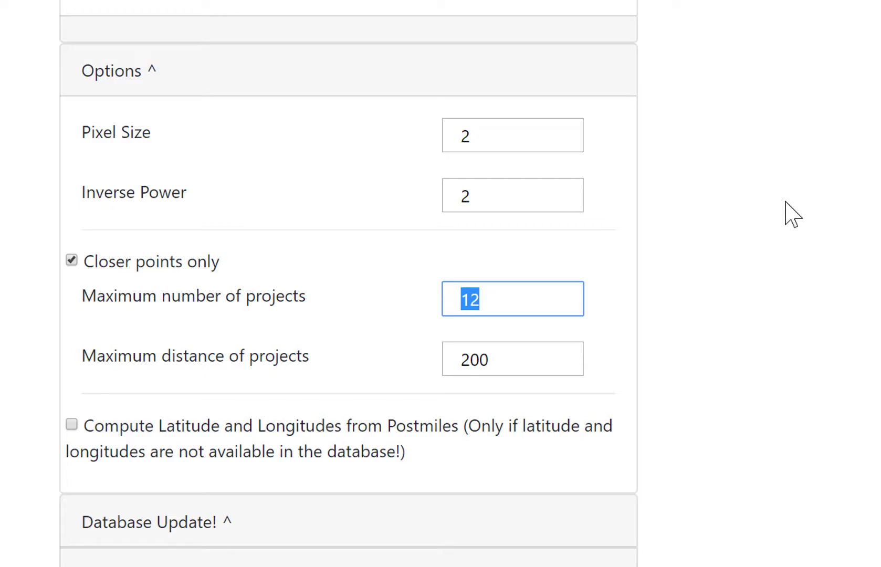
type("4")
scroll(793, 216, "up", 5)
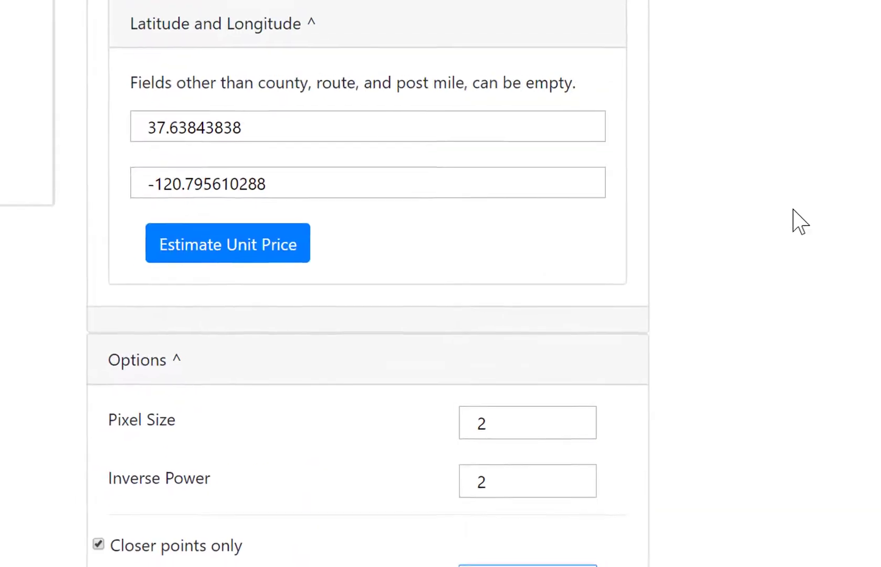
scroll(852, 272, "up", 5)
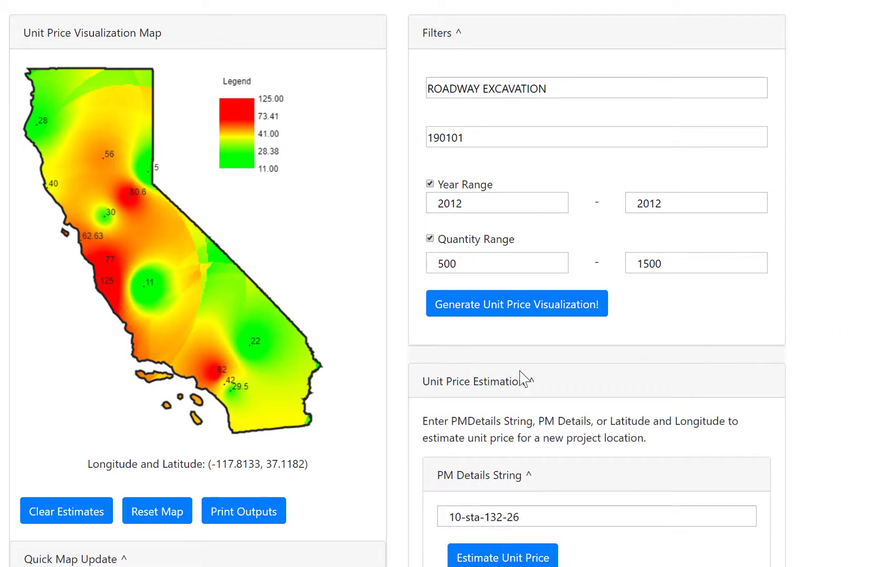
Estimate the unit price for PM details string 10-sta-132-26, both before and after regenerating the visualization
left_click(502, 557)
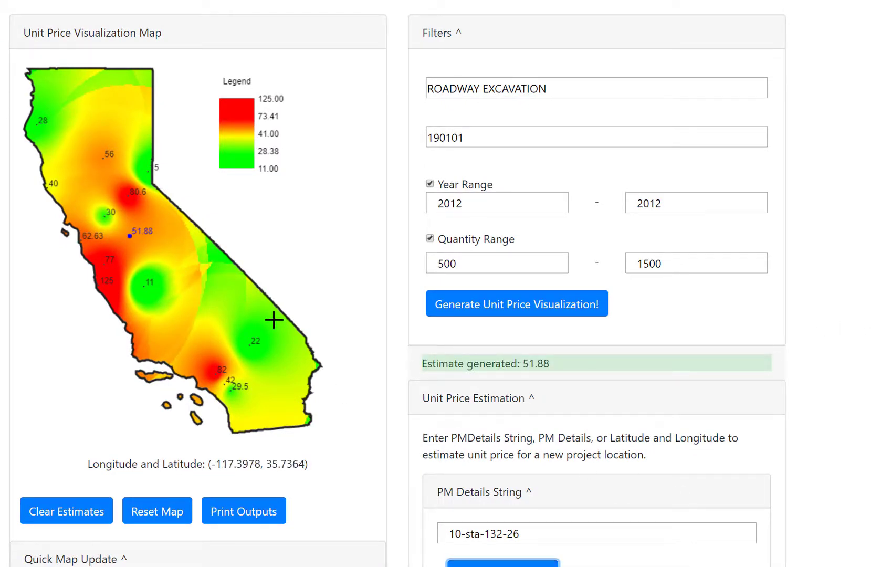
left_click(497, 310)
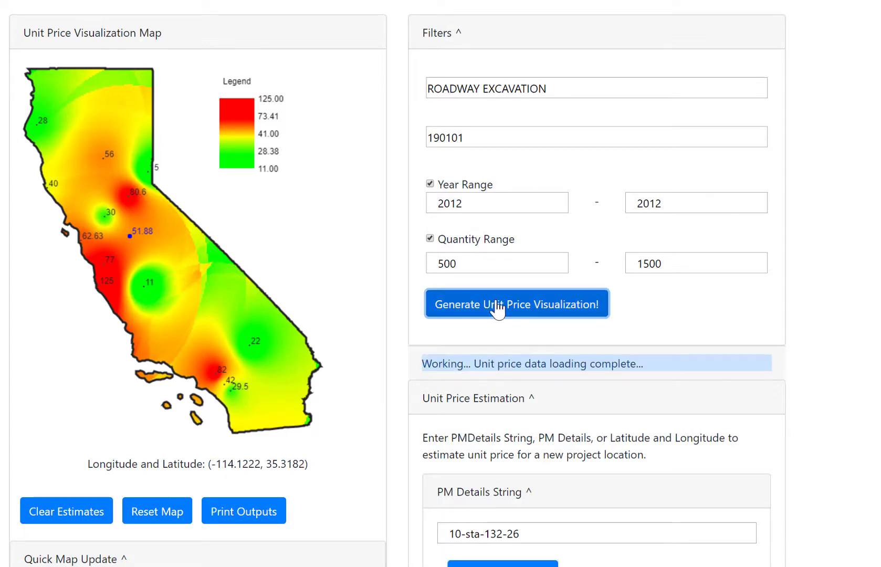
left_click(505, 564)
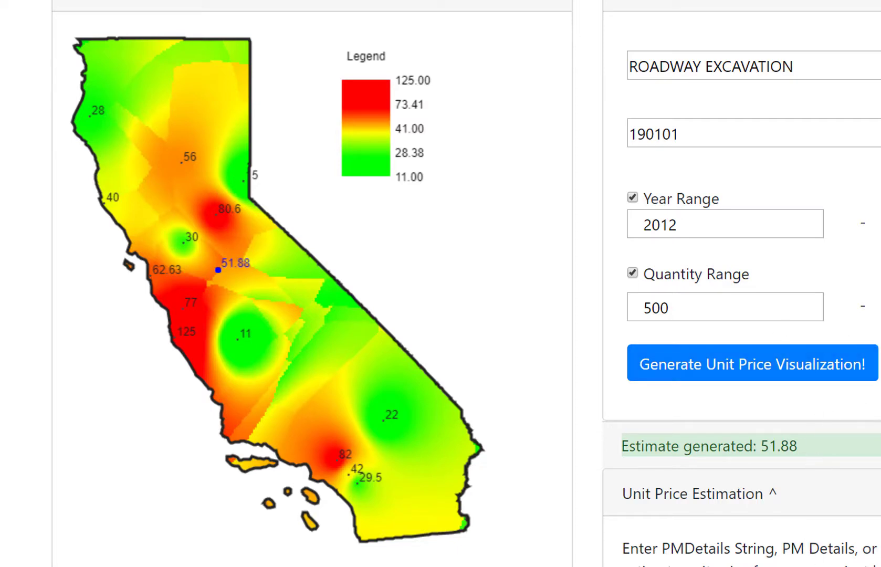
Enable the option to compute latitudes and longitudes from postmiles
scroll(836, 282, "down", 10)
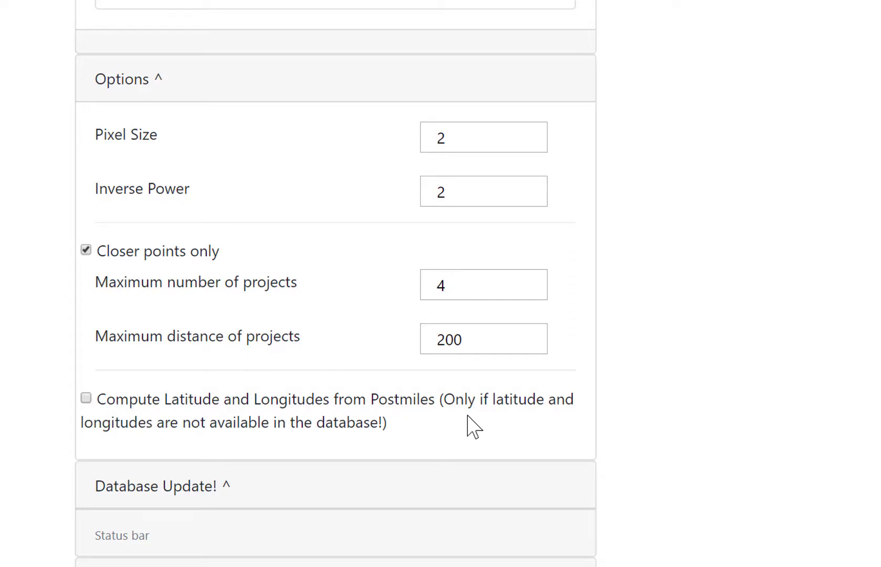
left_click(86, 399)
scroll(754, 266, "up", 10)
scroll(755, 267, "up", 1)
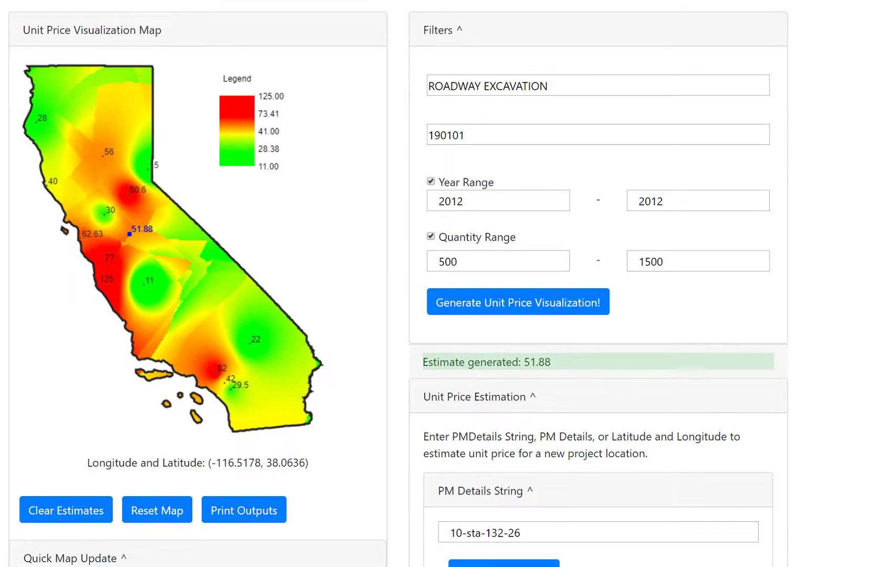
Show the unit price data table and review the historical unit price data
scroll(440, 284, "down", 10)
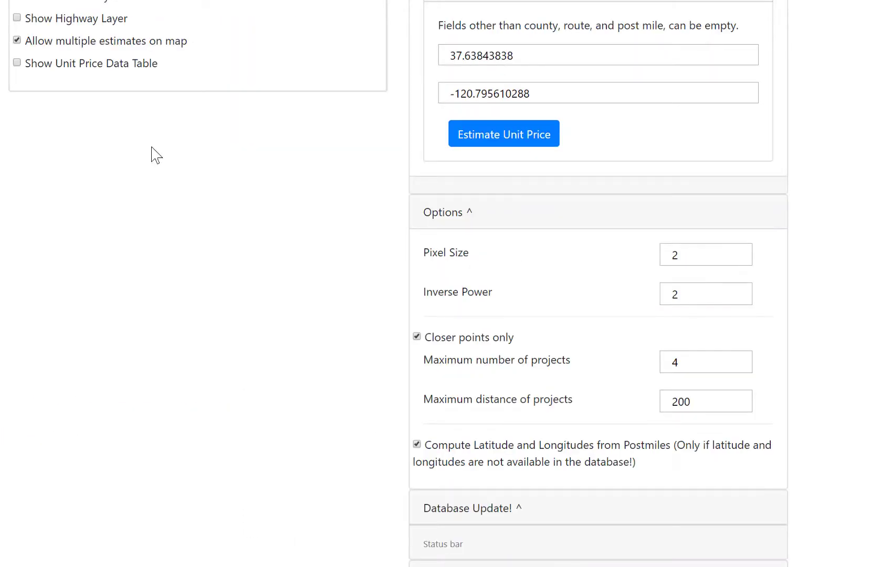
left_click(100, 71)
scroll(233, 383, "down", 9)
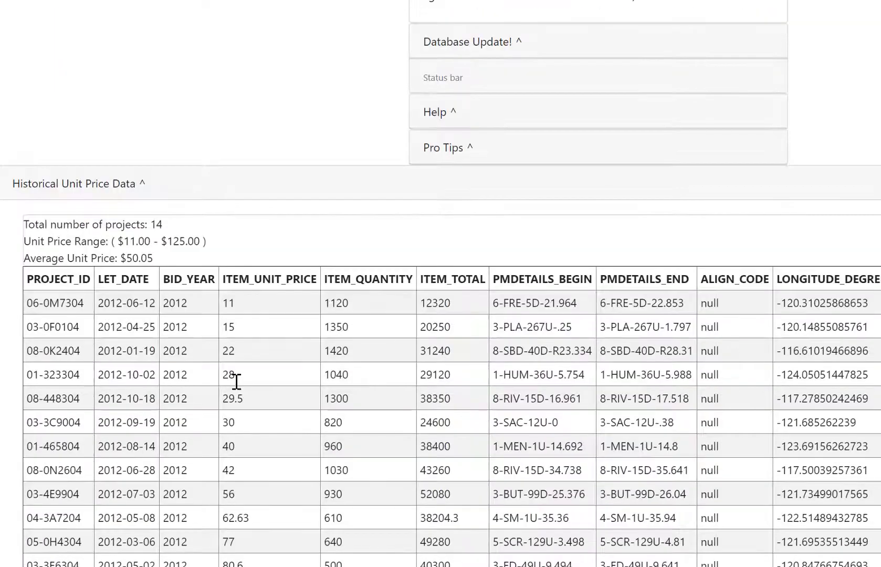
scroll(237, 389, "down", 1)
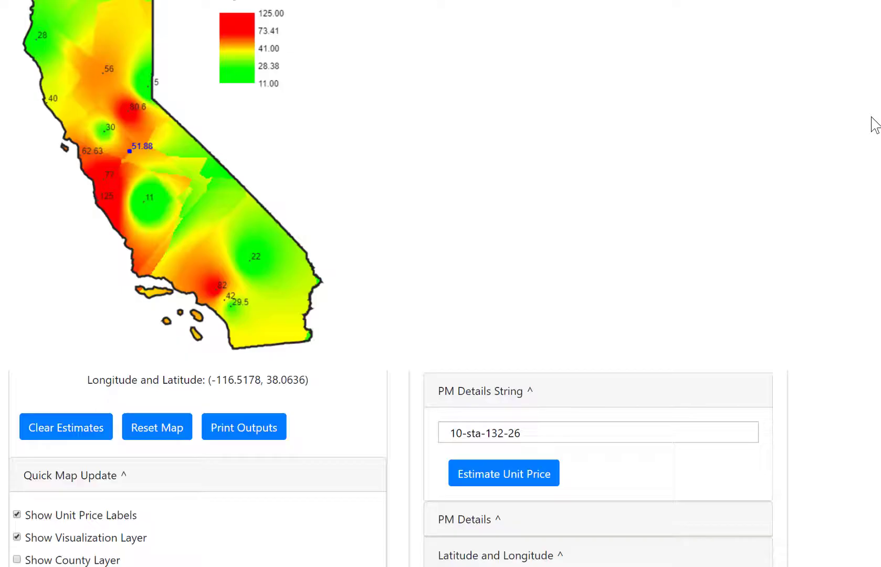
Set the quantity range to 600-900 and regenerate the unit price visualization
scroll(875, 124, "up", 15)
left_click(671, 260)
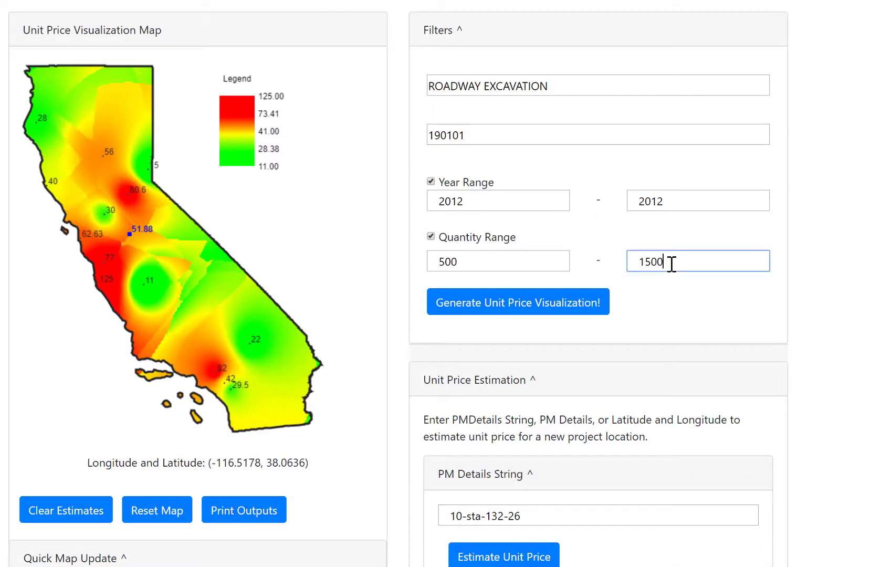
left_click_drag(671, 260, 446, 262)
type("900")
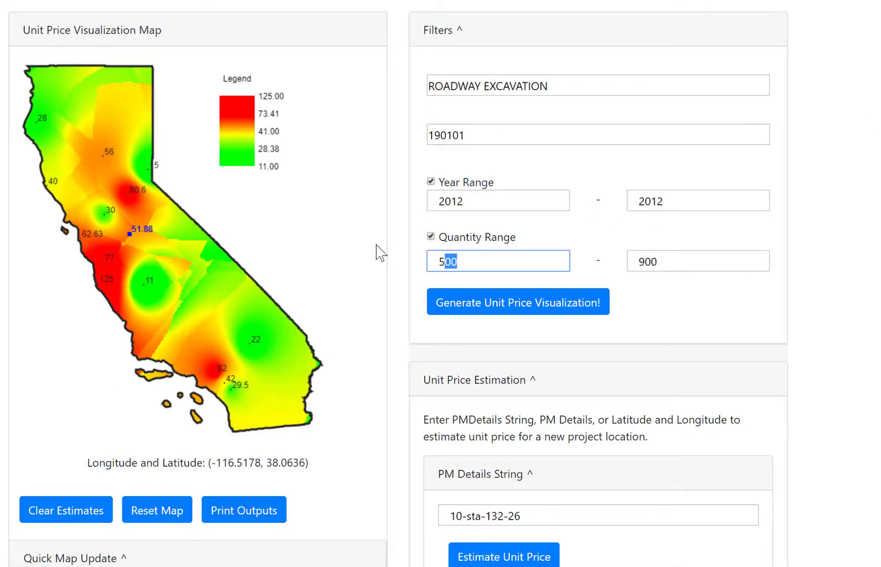
type("600")
scroll(793, 310, "down", 15)
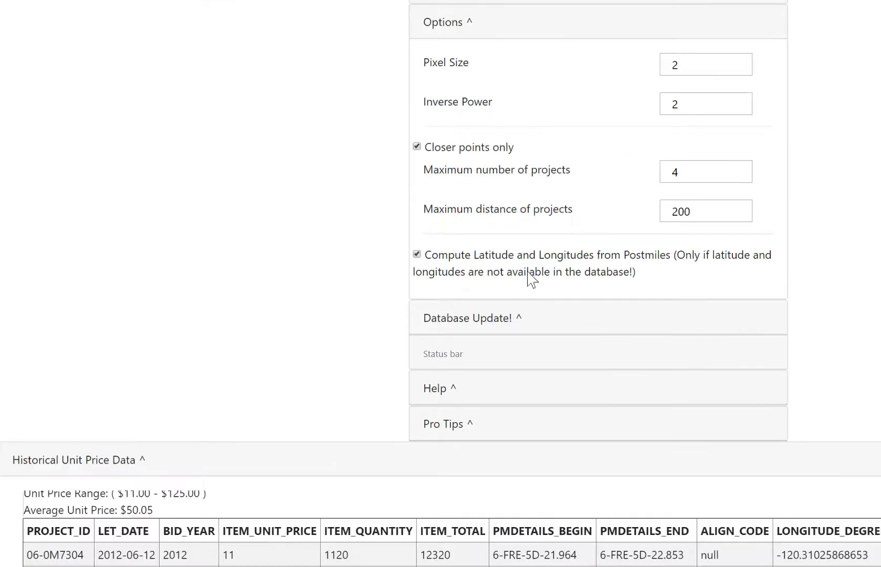
scroll(624, 273, "up", 15)
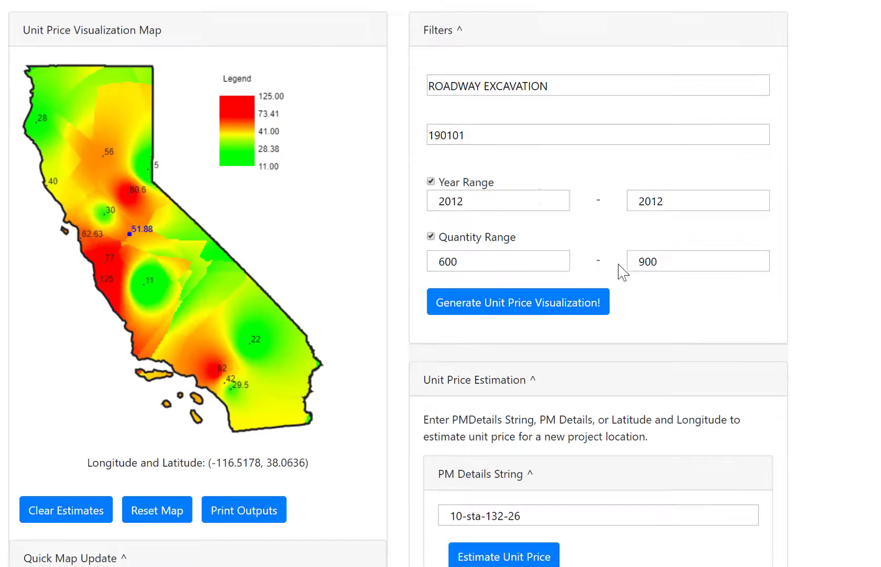
left_click(543, 300)
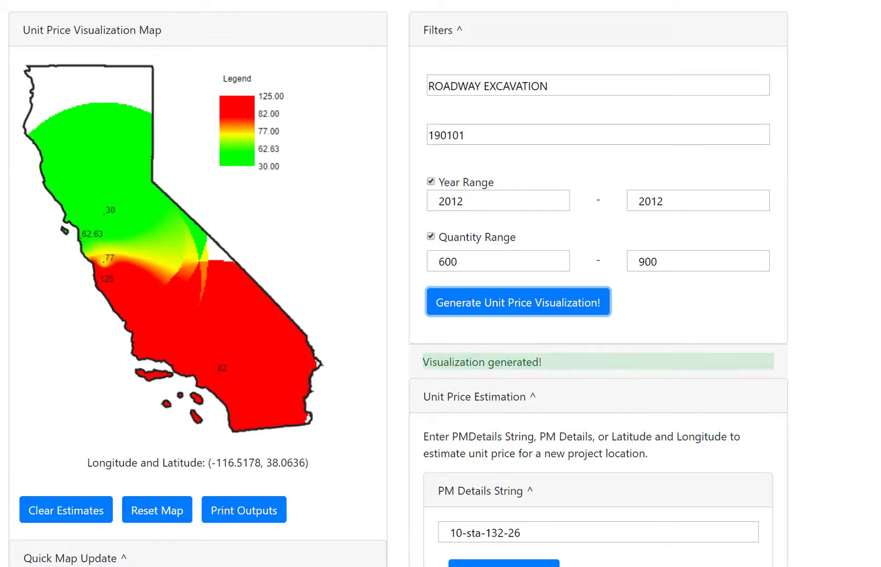
Re-enable the option to compute latitudes and longitudes from postmiles
scroll(853, 137, "down", 7)
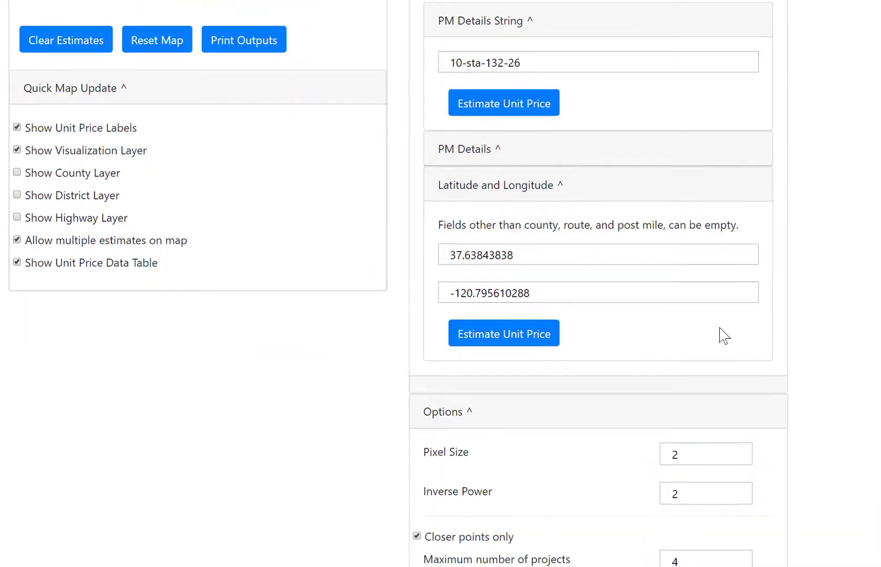
scroll(724, 334, "down", 2)
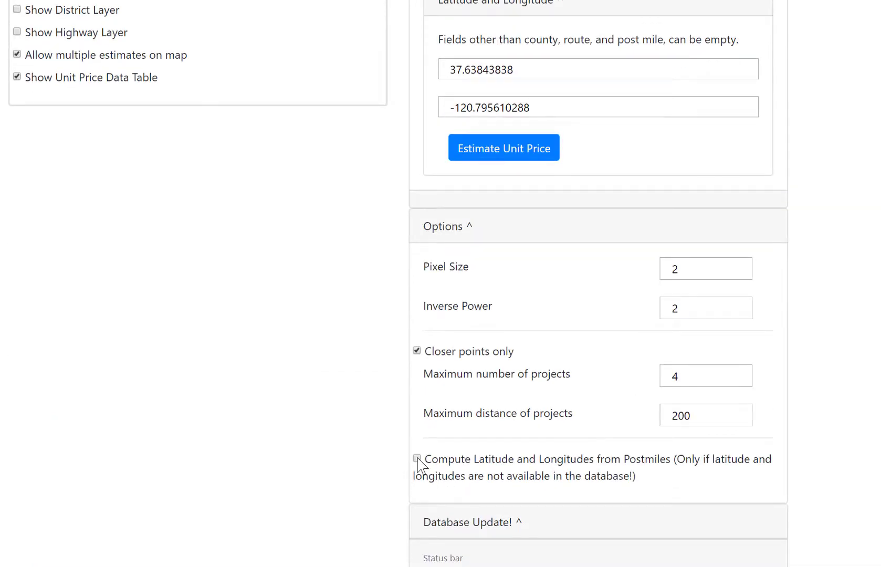
left_click(418, 460)
Examine the historical data table, comparing the first project's beginning PM details with its beginning longitude and latitude
scroll(286, 420, "down", 5)
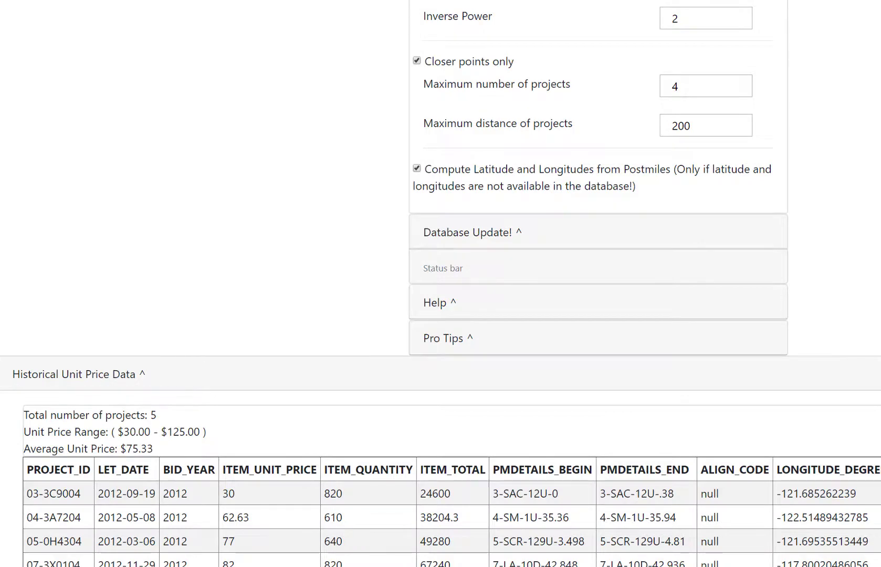
scroll(441, 284, "right", 10)
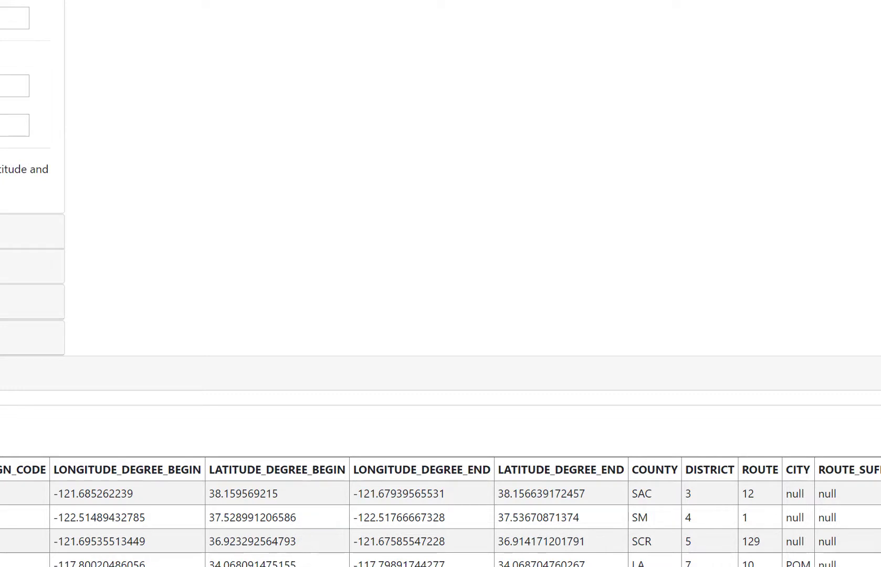
scroll(441, 283, "right", 3)
scroll(441, 283, "left", 10)
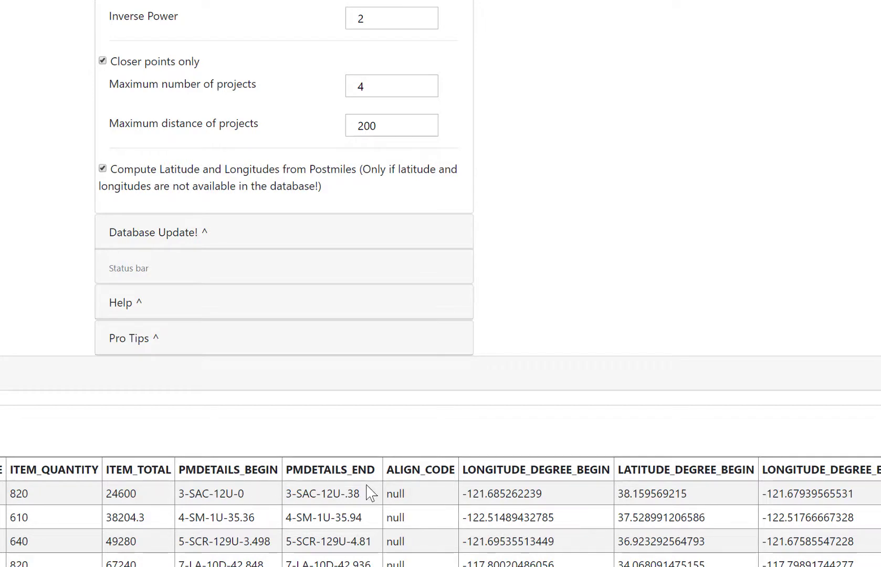
left_click_drag(258, 493, 181, 494)
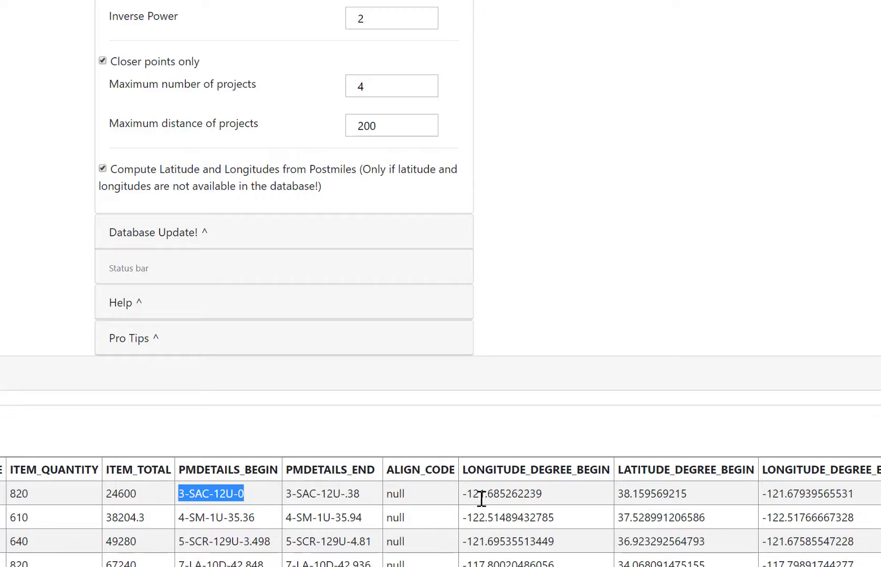
left_click_drag(466, 495, 726, 496)
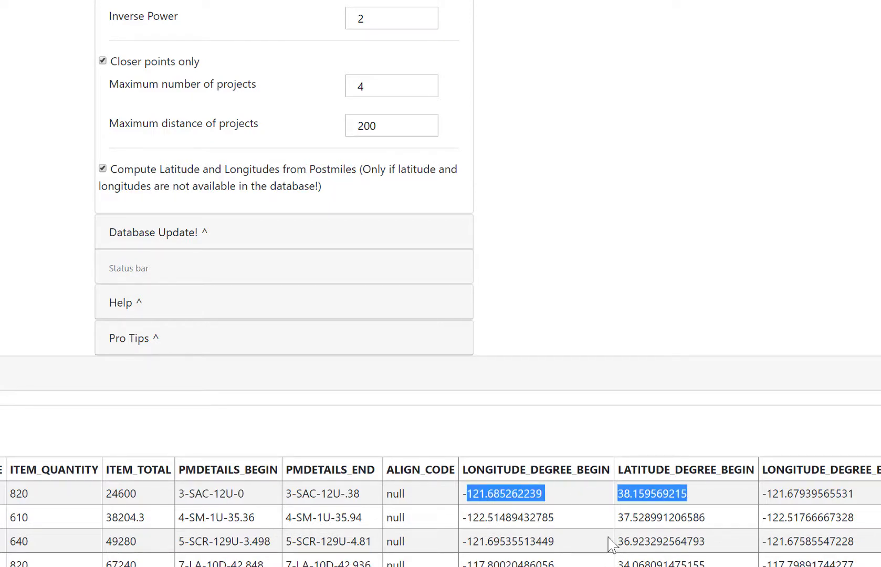
scroll(636, 279, "up", 5)
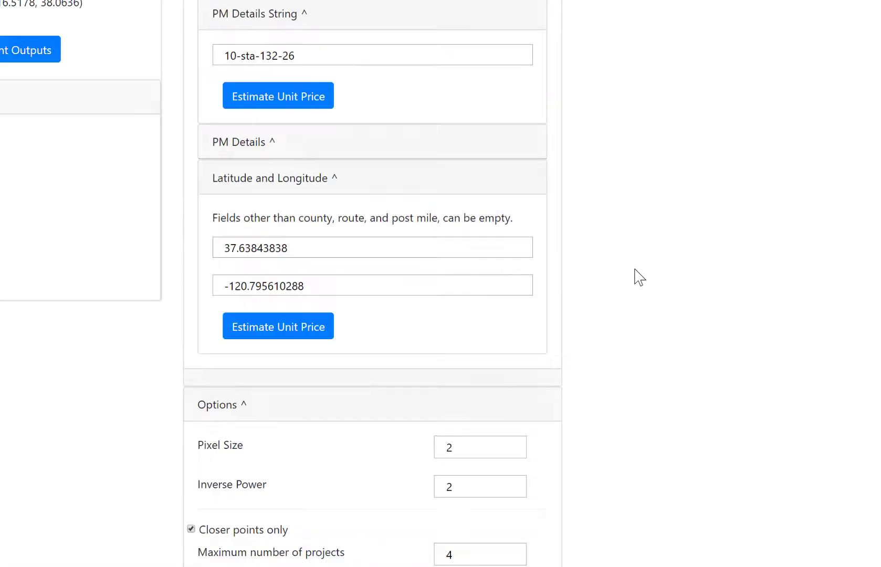
Regenerate the unit price visualization with coordinates computed from postmiles and check the historical unit price data
scroll(640, 277, "up", 8)
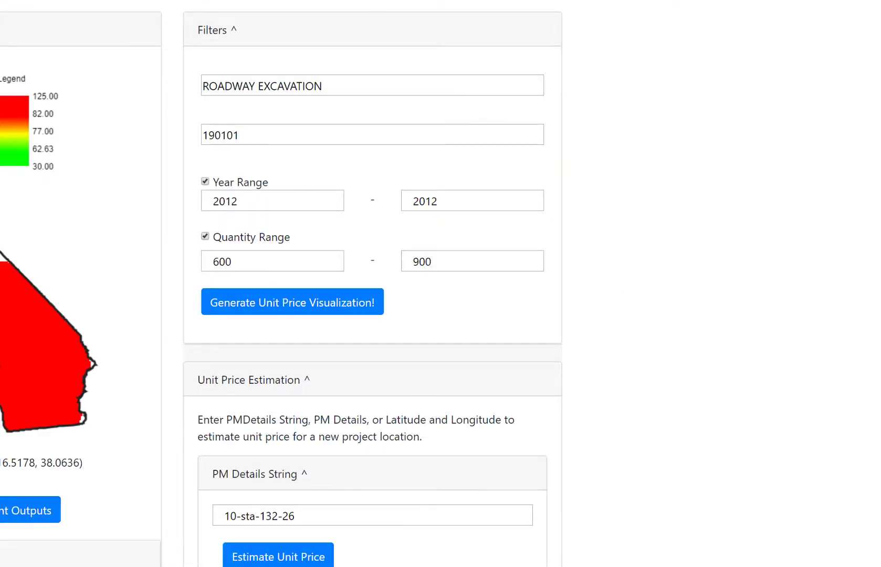
scroll(667, 464, "down", 10)
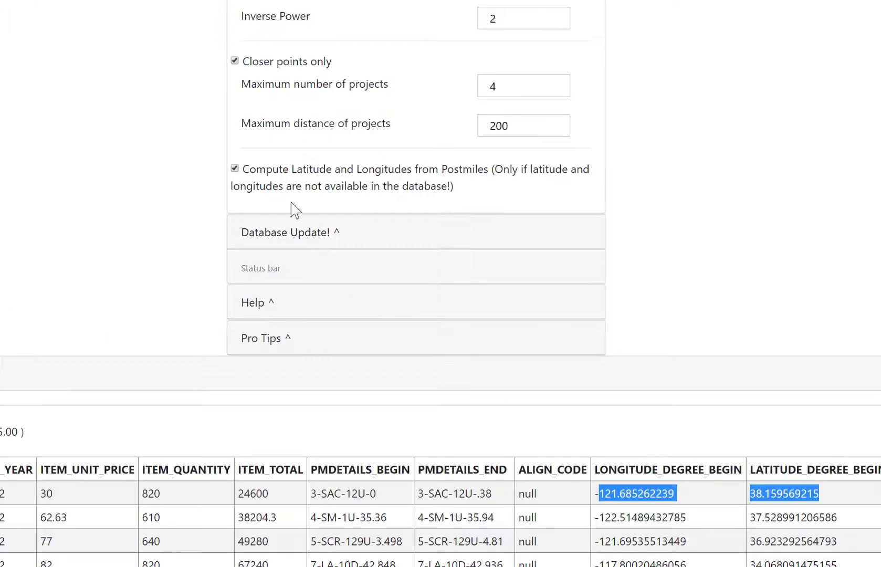
scroll(364, 190, "up", 15)
left_click(541, 308)
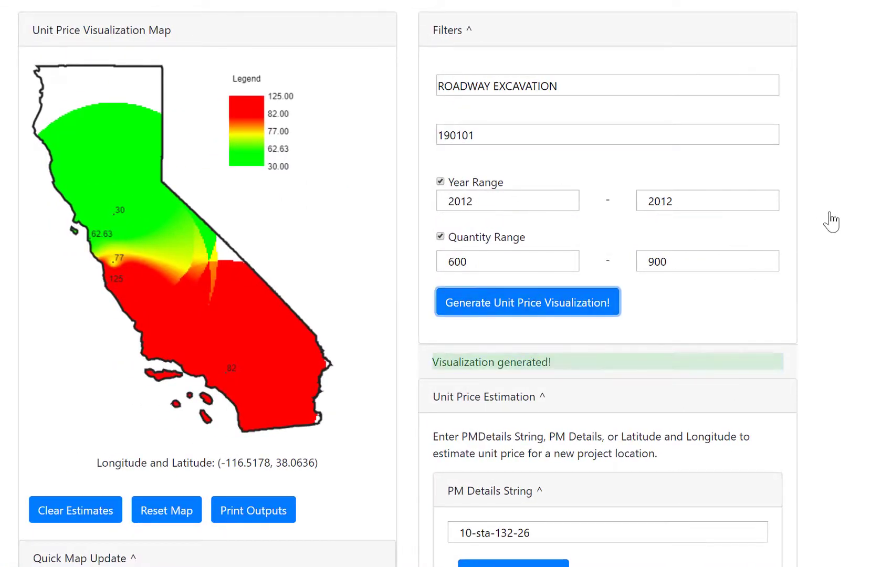
scroll(832, 222, "down", 10)
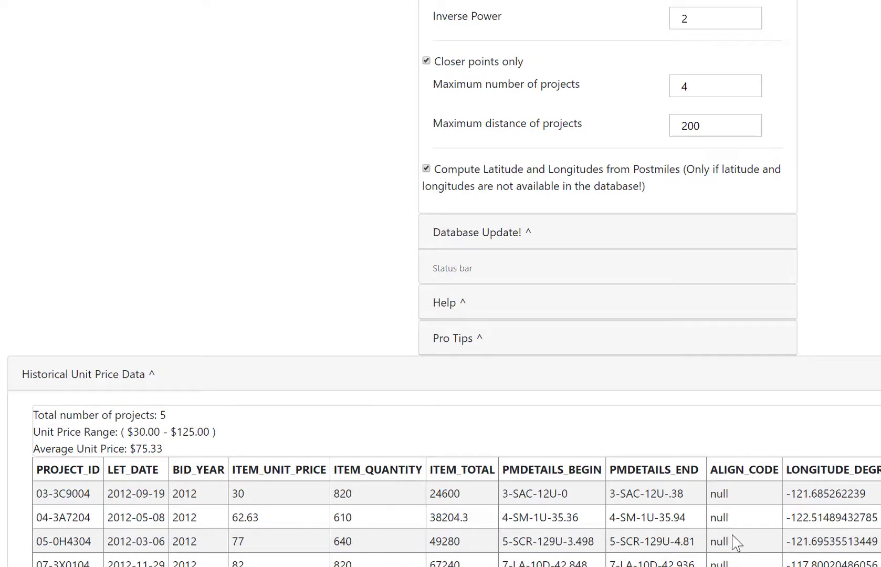
Turn off the year range and quantity range filters and regenerate the unit price visualization for all ROADWAY EXCAVATION projects
scroll(813, 209, "up", 10)
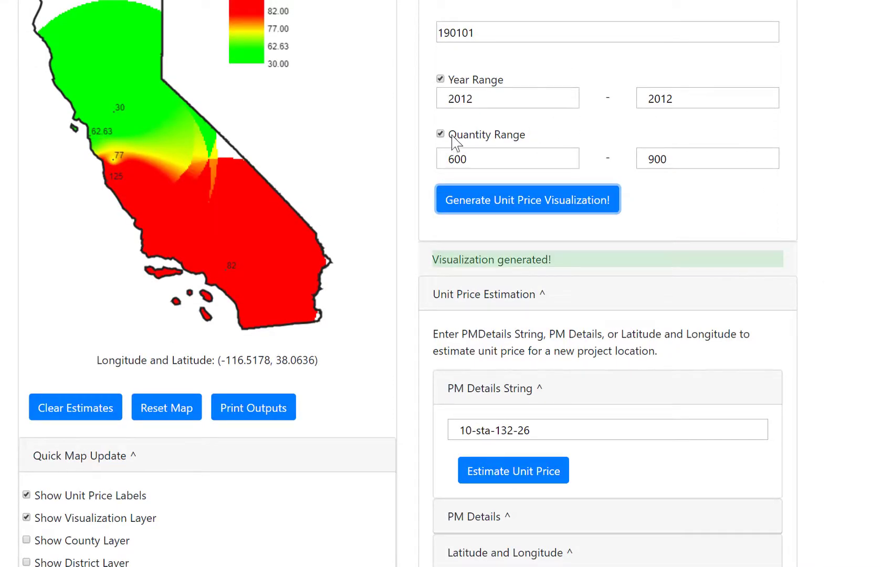
left_click(430, 121)
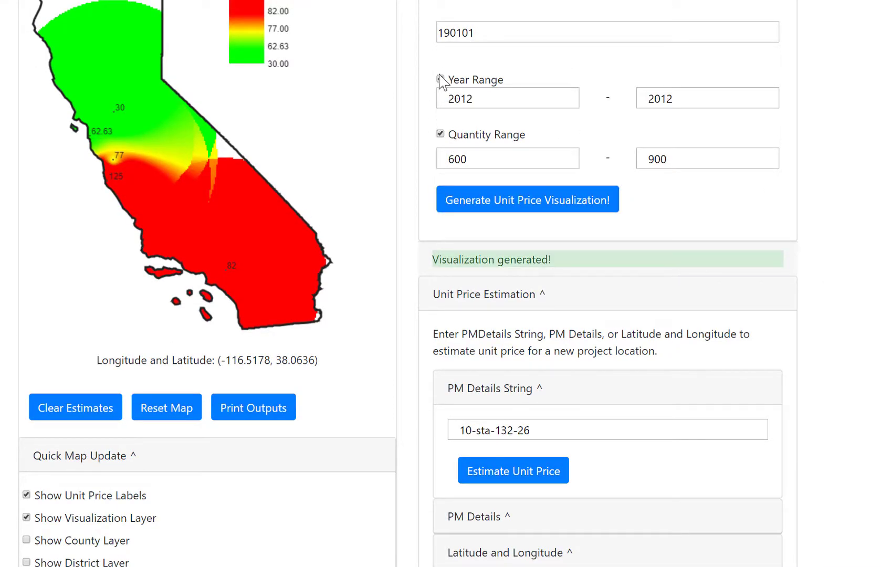
left_click(440, 79)
left_click(441, 133)
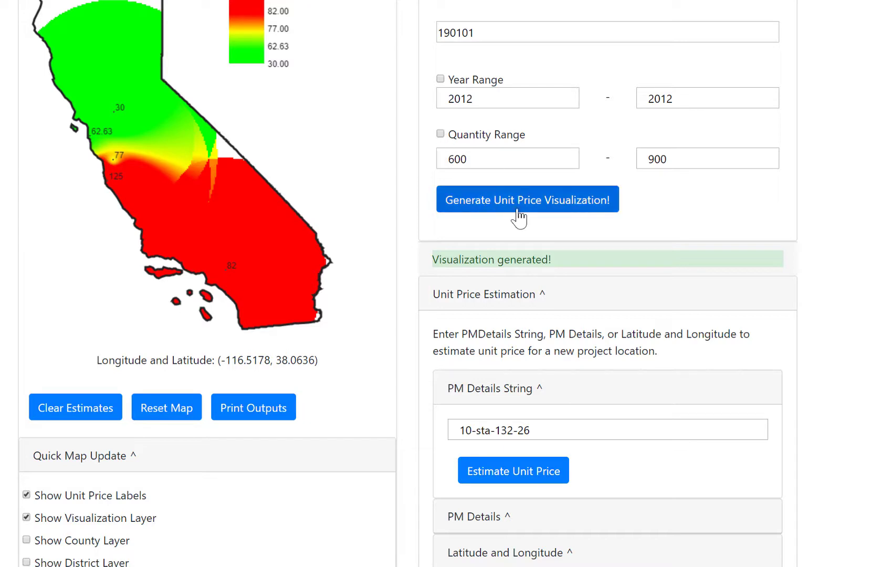
left_click(578, 203)
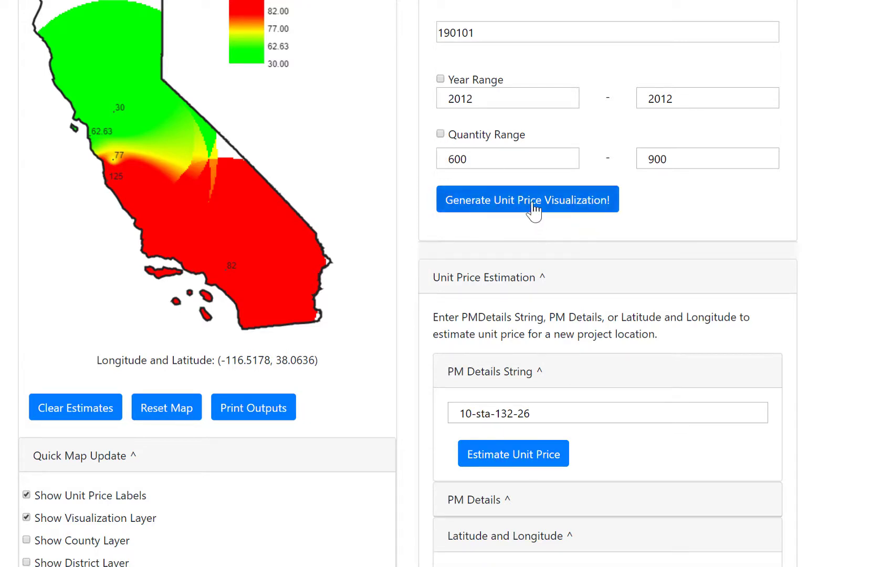
left_click(533, 202)
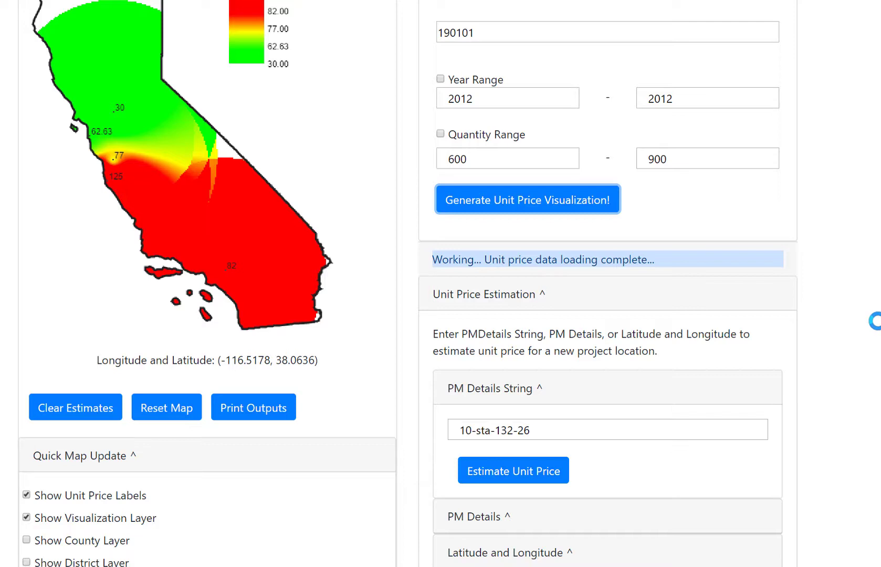
scroll(874, 321, "down", 9)
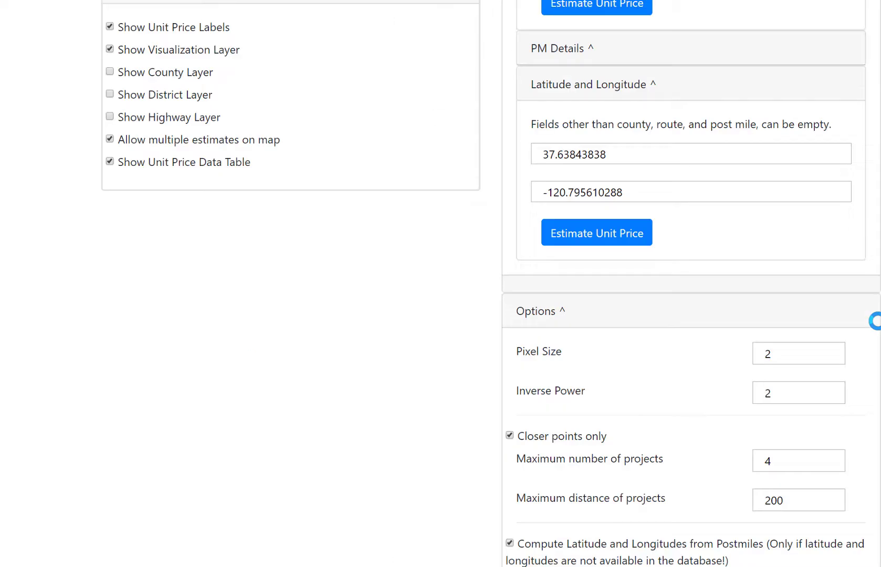
scroll(875, 321, "up", 10)
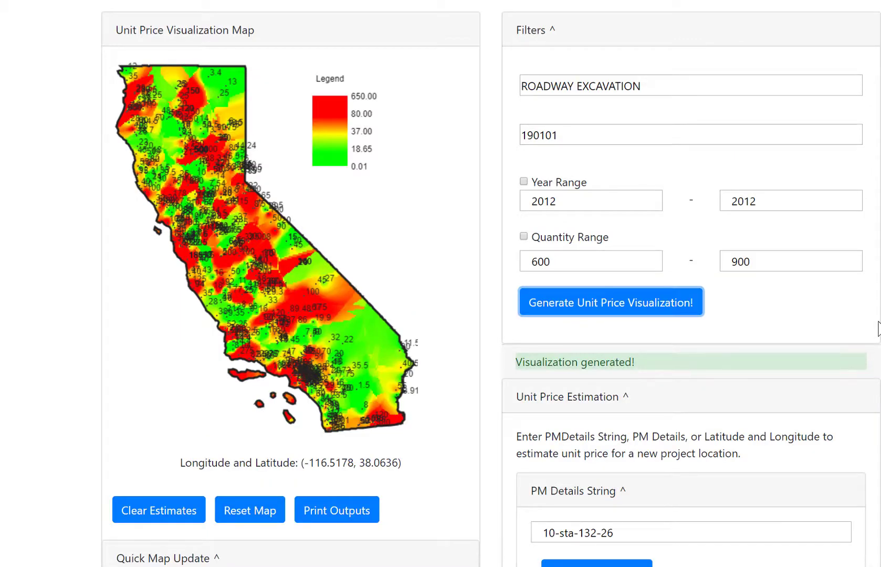
Disable computing latitudes and longitudes from postmiles and regenerate the unit price visualization
scroll(878, 327, "down", 10)
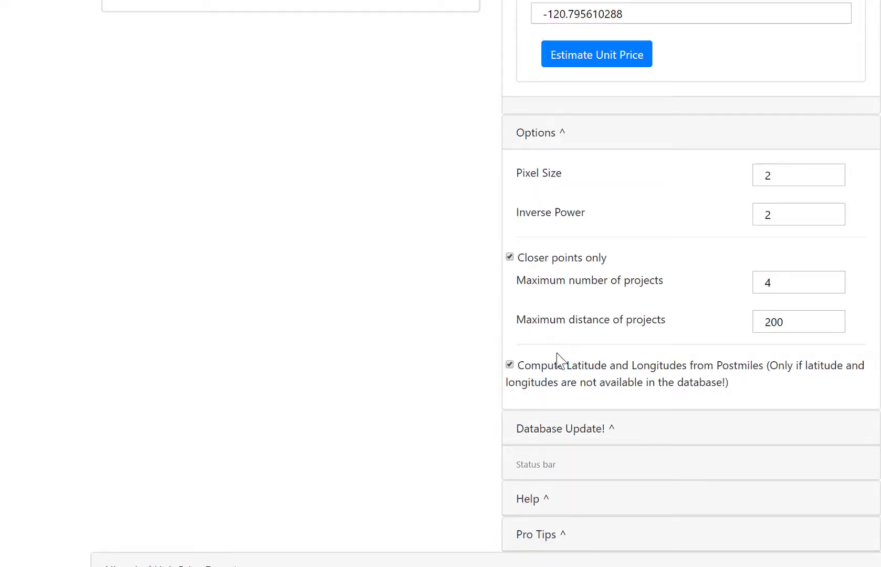
left_click(510, 365)
scroll(691, 283, "up", 15)
scroll(691, 283, "down", 20)
scroll(691, 284, "up", 20)
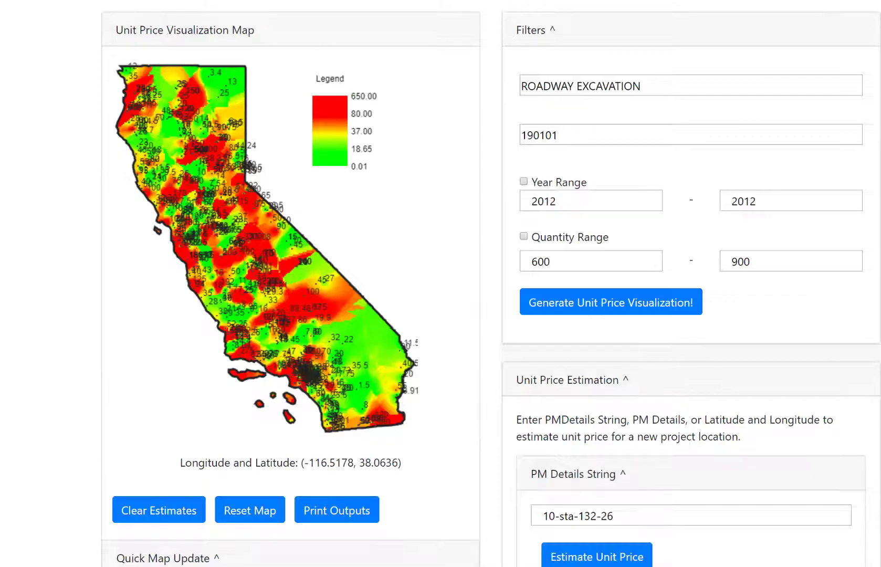
left_click(611, 308)
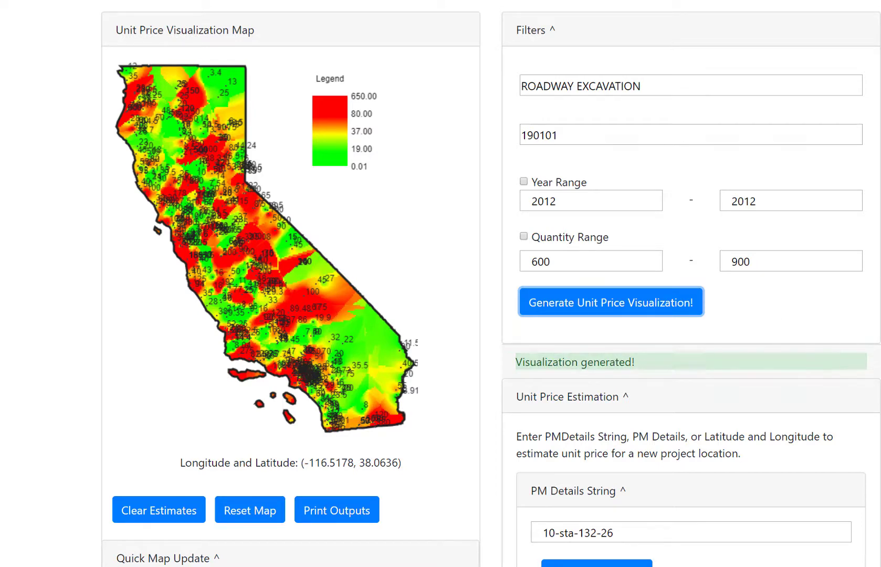
Open the database update options and review the warning about precomputing project coordinates
scroll(441, 284, "down", 15)
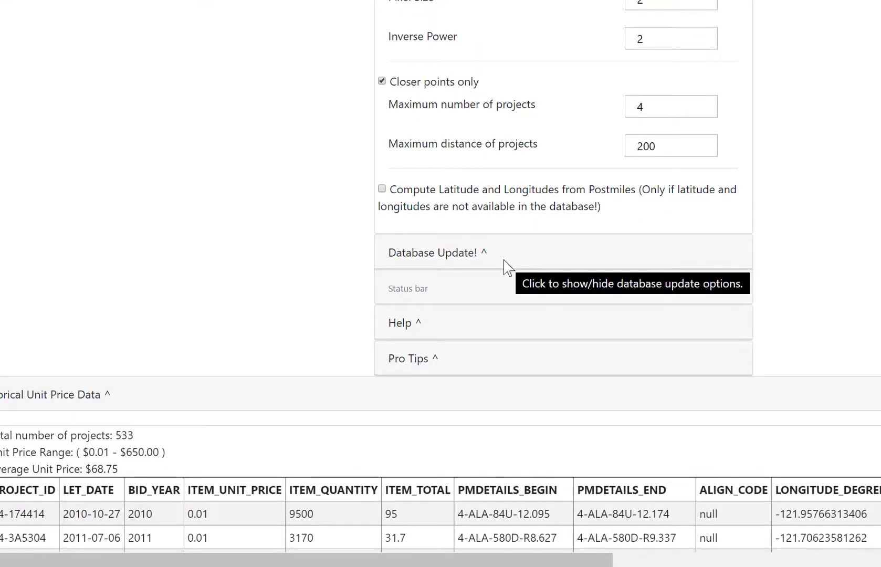
scroll(549, 239, "down", 1)
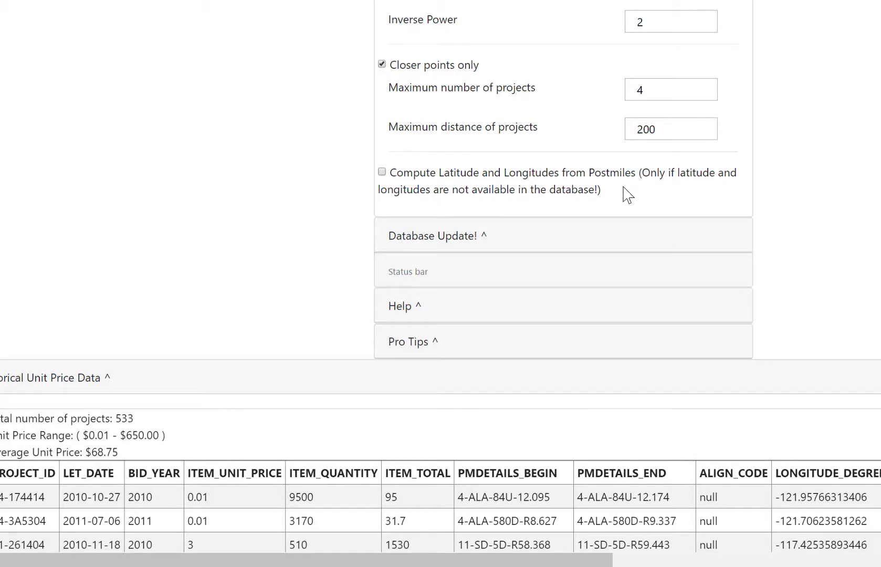
left_click(534, 234)
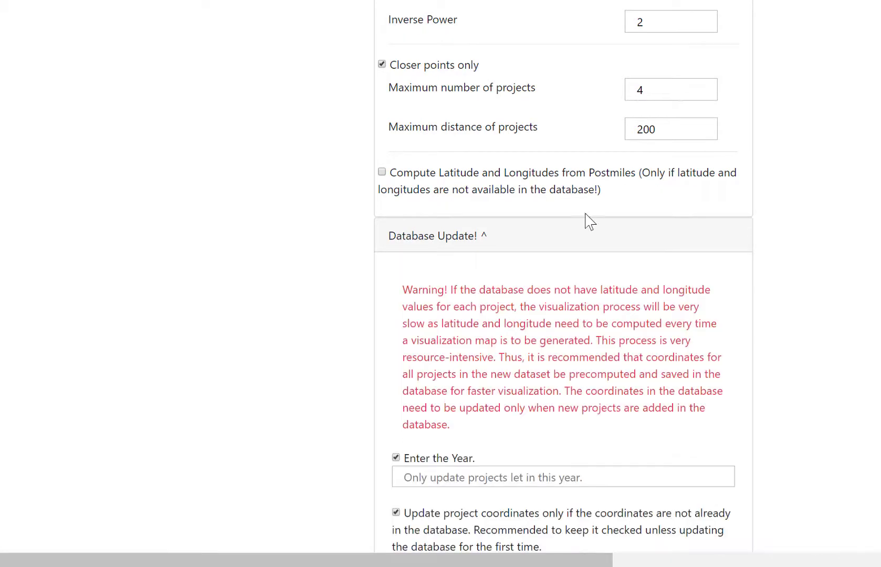
scroll(563, 283, "down", 3)
scroll(830, 273, "down", 5)
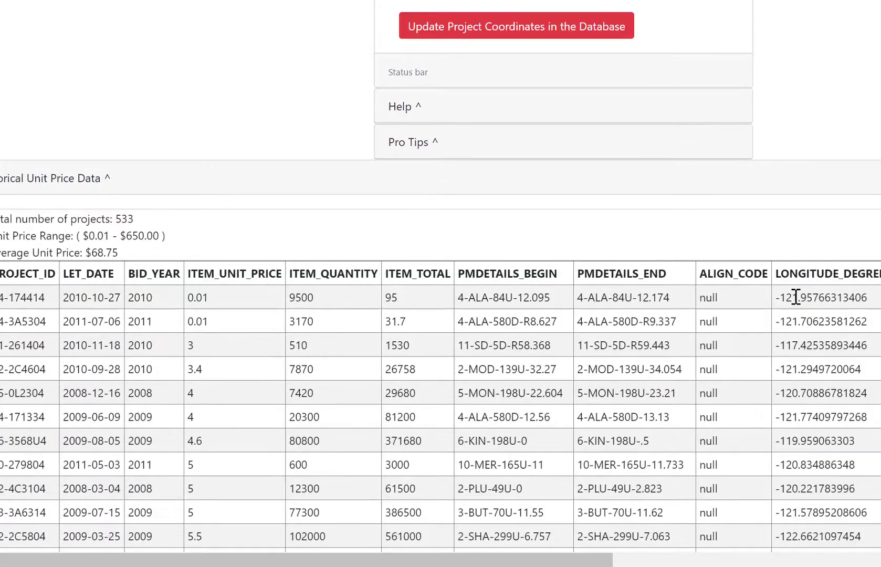
Examine the first project's beginning longitude and latitude in the historical data table against the database update notes
mouse_move(792, 297)
left_mouse_down()
mouse_move(878, 298)
mouse_move(788, 297)
left_mouse_up()
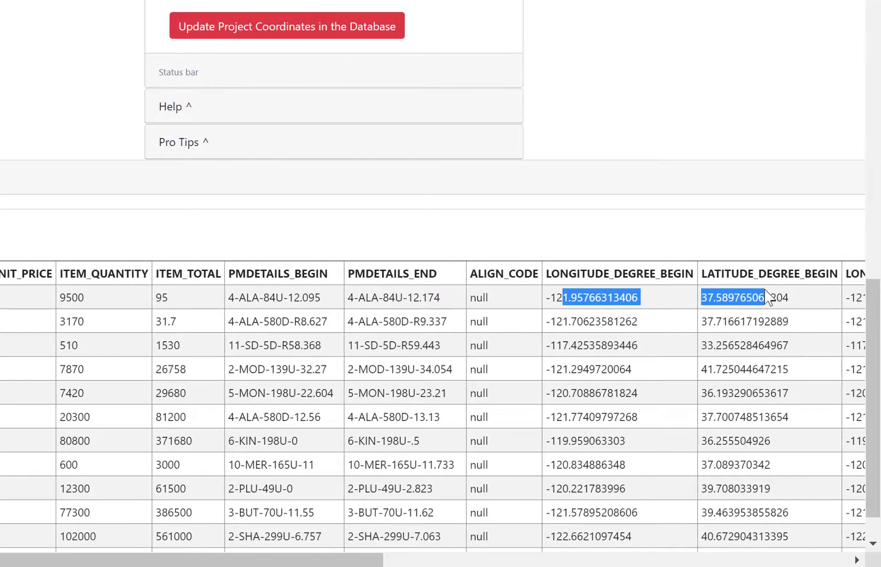
scroll(746, 274, "up", 2)
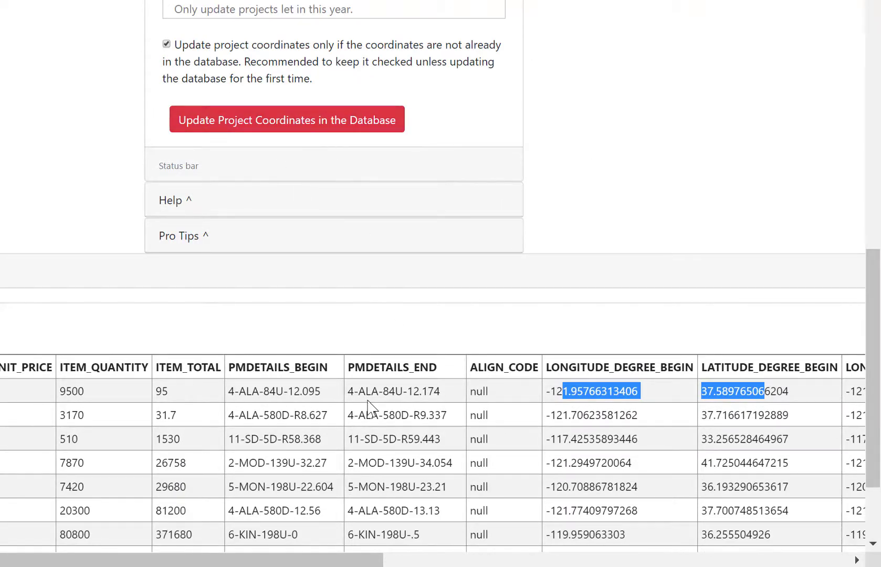
left_click_drag(545, 395, 665, 397)
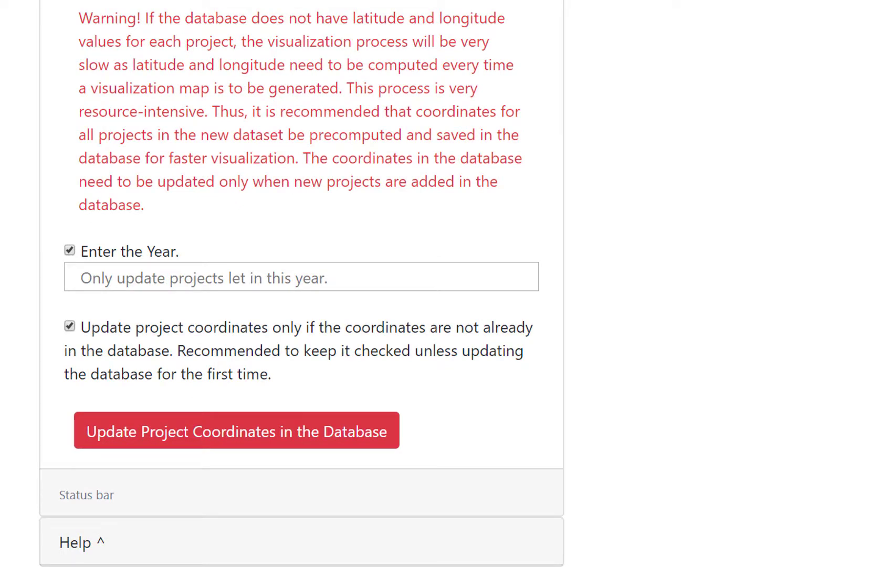
scroll(702, 555, "up", 6)
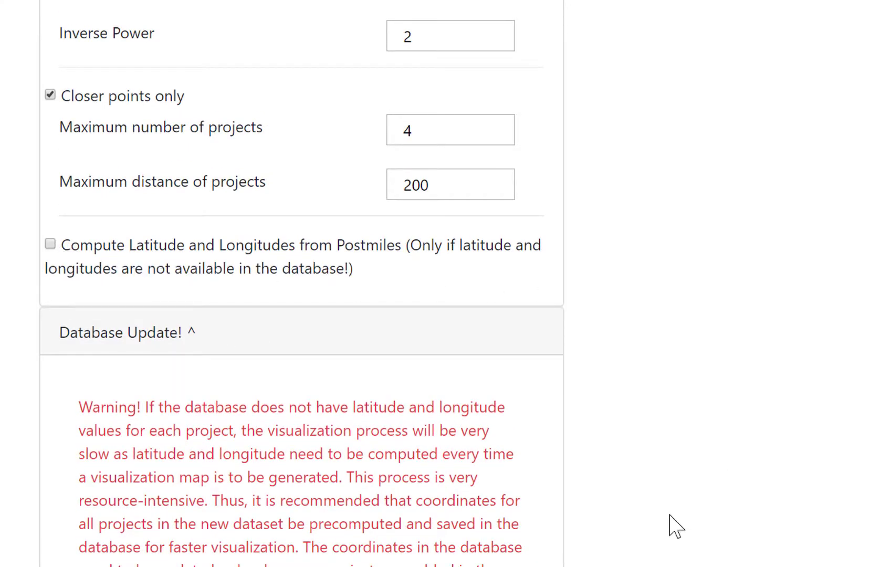
scroll(671, 523, "down", 4)
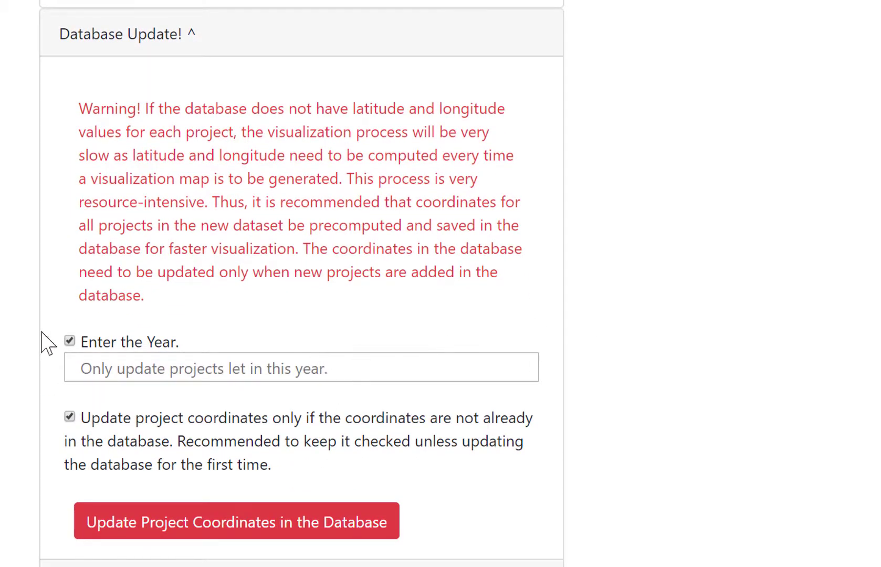
Turn off the year limit and the restriction to projects without coordinates in the database update options
left_click(69, 341)
left_click(69, 417)
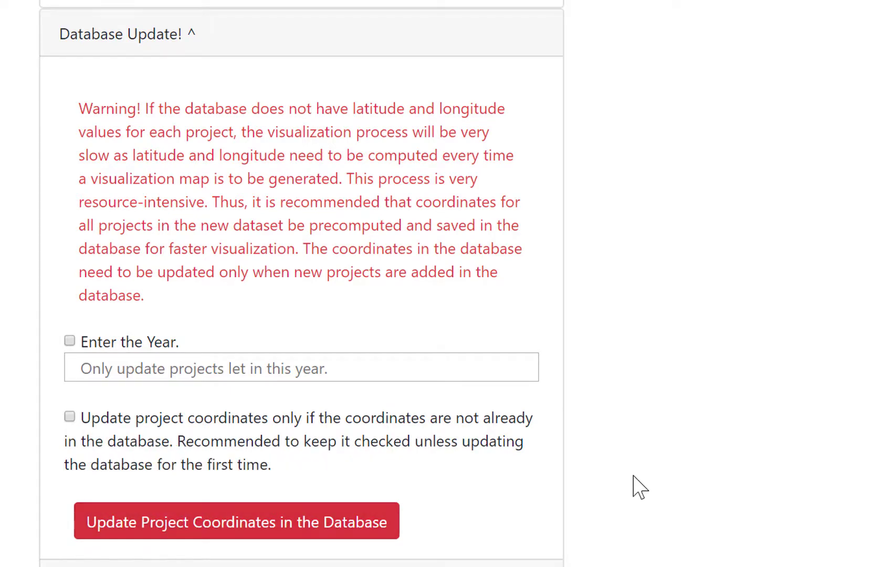
scroll(641, 487, "down", 1)
scroll(641, 487, "down", 5)
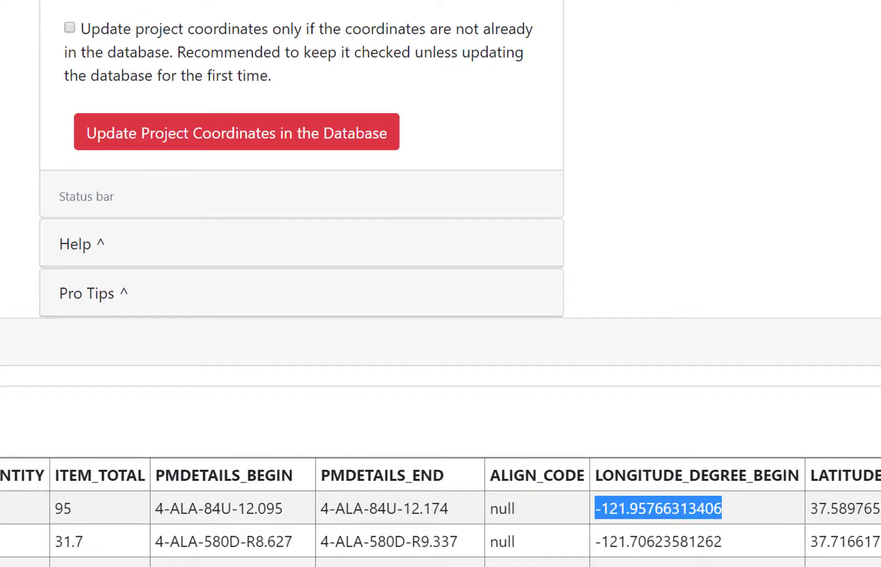
scroll(799, 376, "up", 3)
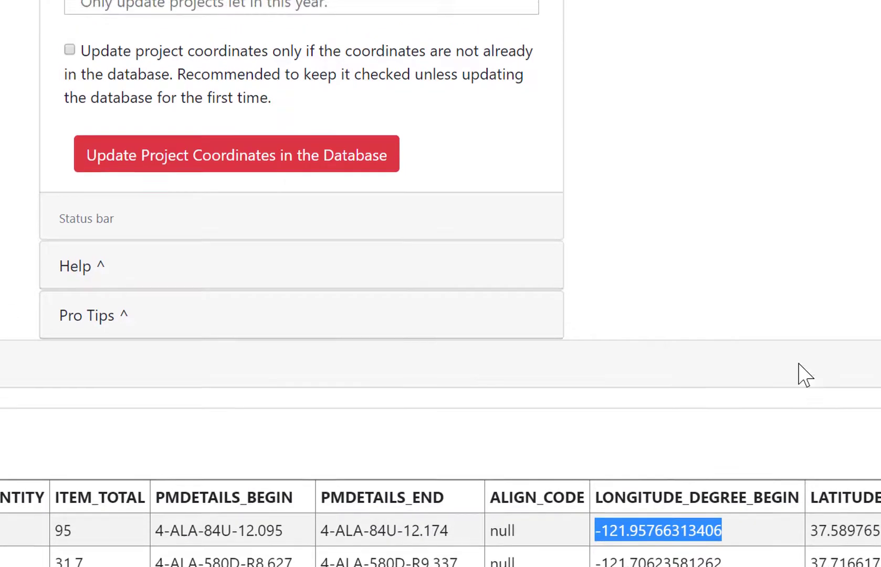
Limit the database update to projects let in 2017 and to those whose coordinates are not already in the database
left_click(70, 212)
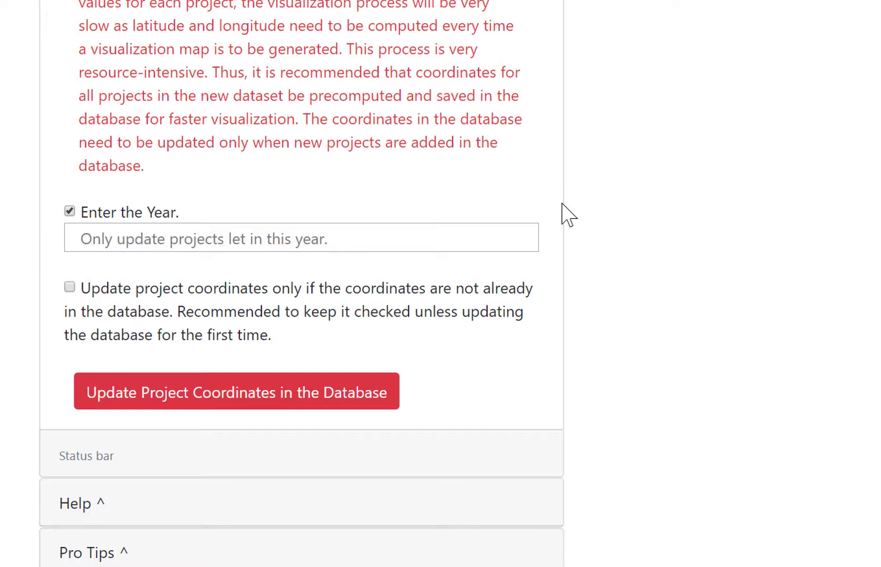
left_click(434, 233)
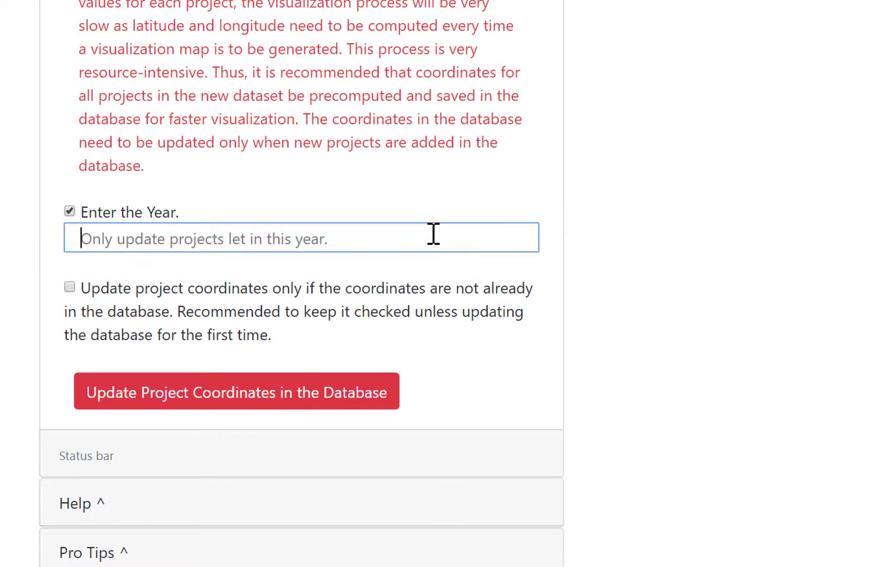
type("2017")
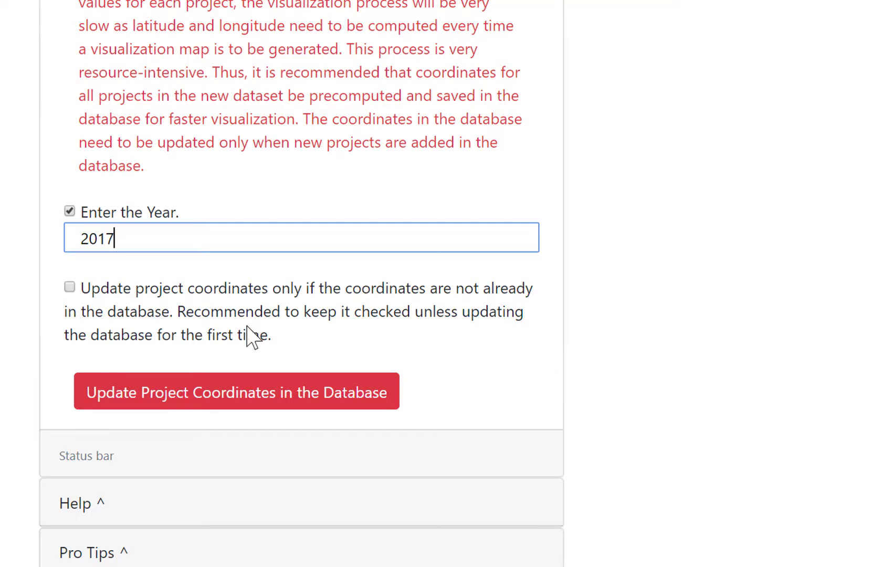
left_click(72, 292)
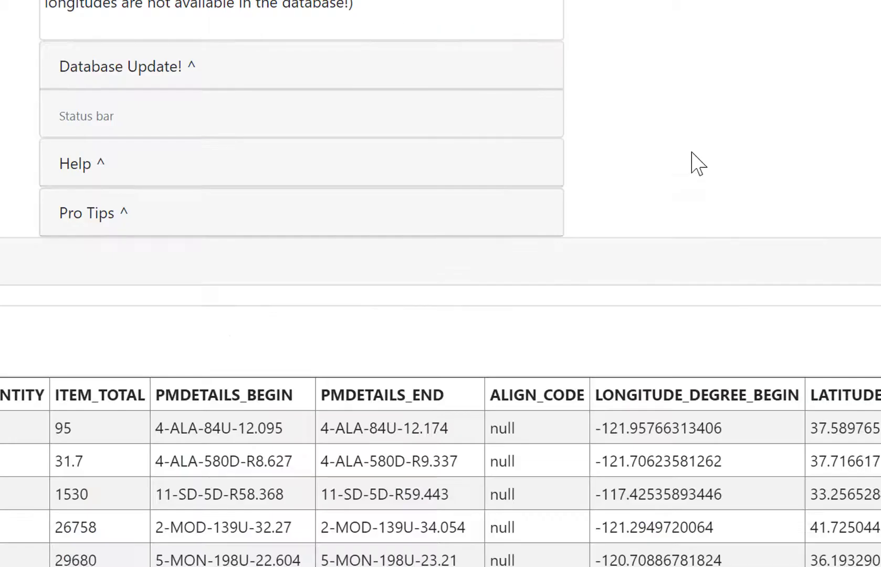
Expand and collapse the Help and Pro Tips sections to show what they contain
scroll(761, 222, "up", 3)
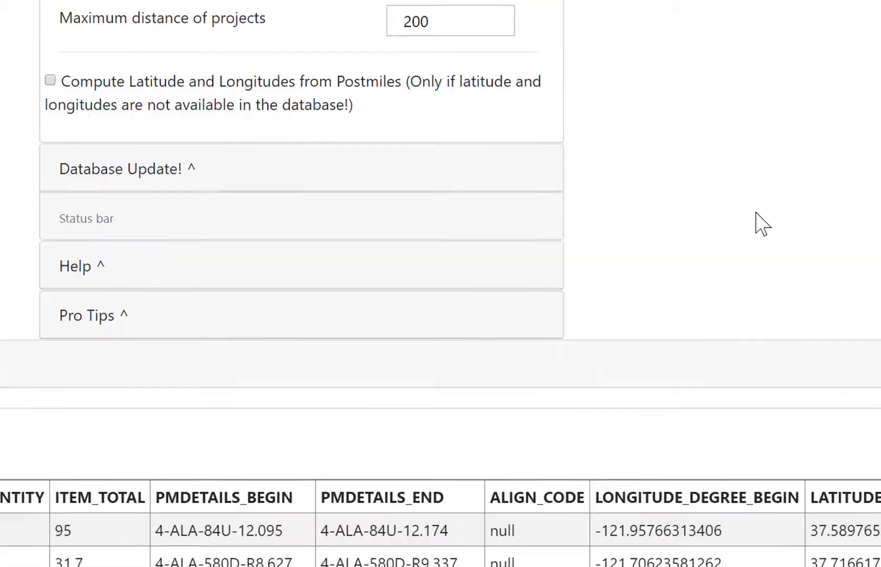
left_click(201, 302)
left_click(198, 302)
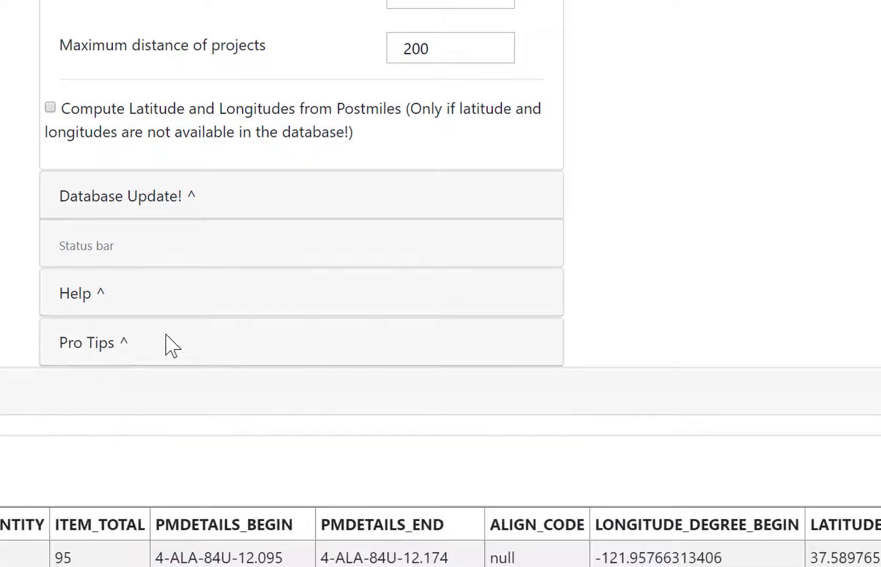
left_click(162, 342)
left_click(162, 340)
Hide the unit price data table and return to the visualization filters
scroll(600, 325, "up", 5)
scroll(302, 284, "up", 7)
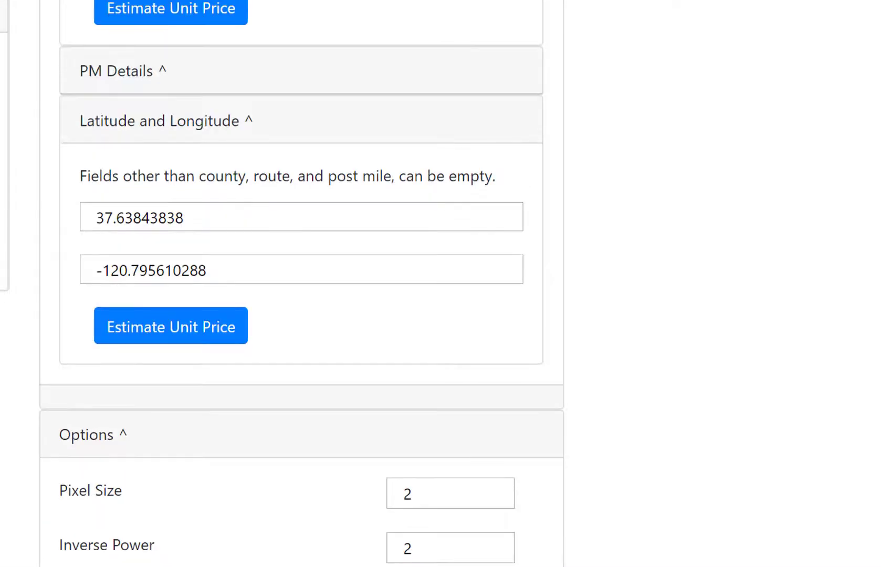
scroll(301, 283, "up", 10)
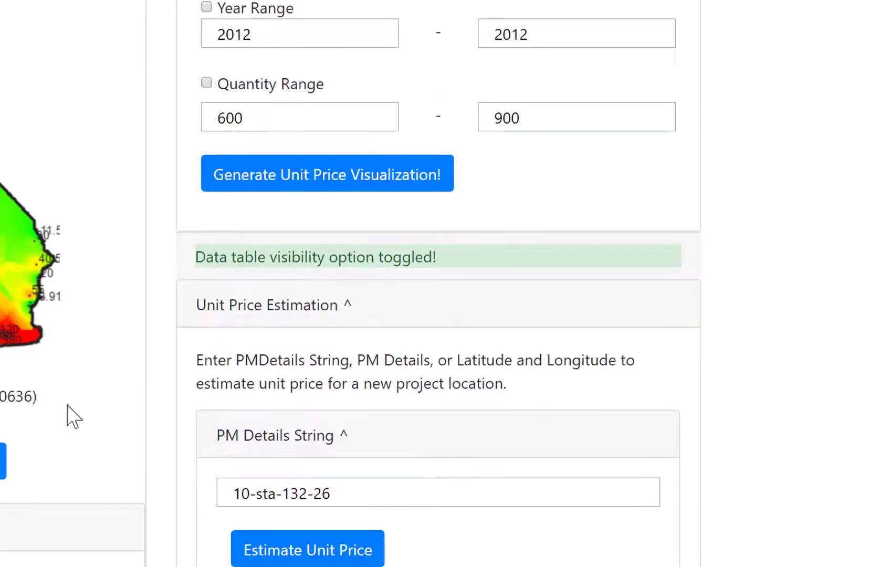
scroll(318, 312, "up", 5)
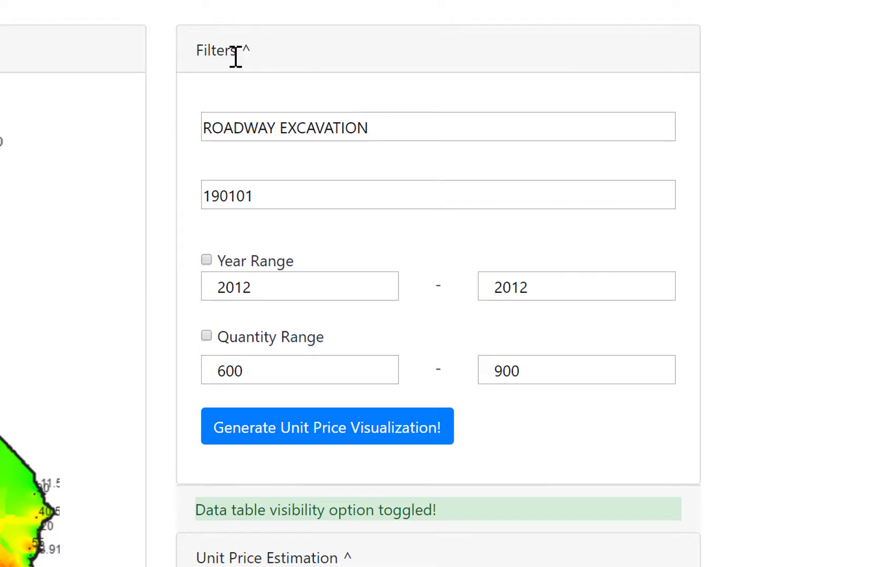
Collapse the Filters, Unit Price Estimation and Options sections, and briefly expand Database Update
left_click(278, 49)
left_click(357, 129)
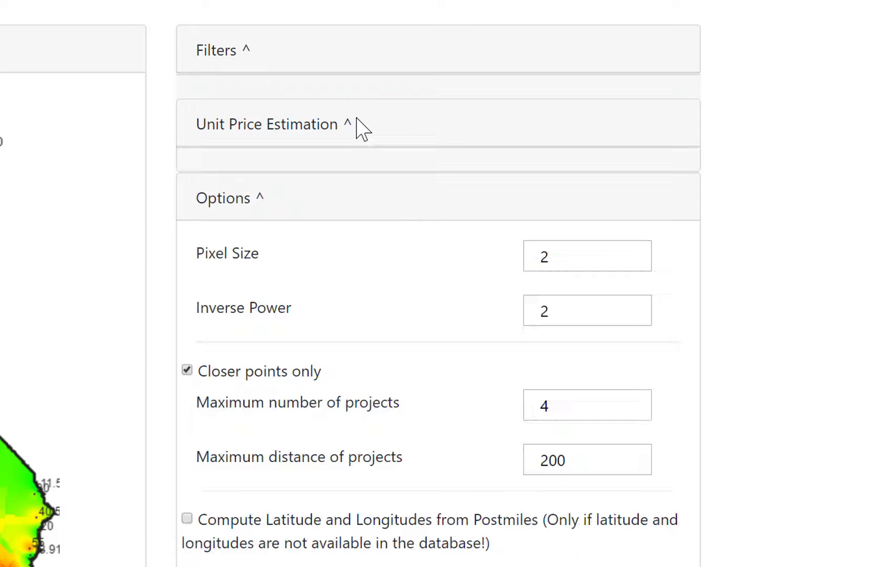
left_click(377, 208)
left_click(354, 246)
left_click(354, 246)
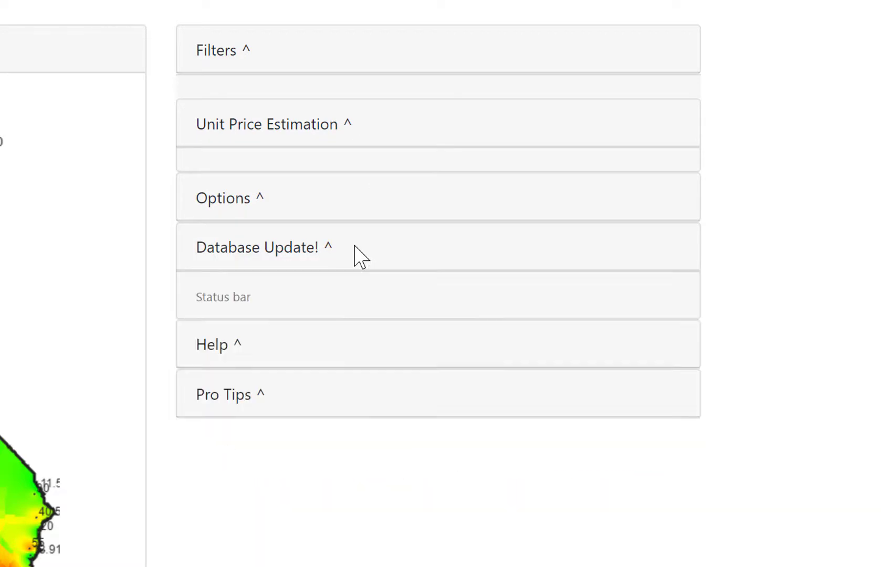
Expand and collapse the Pro Tips, Help and Quick Map Update sections to point out what each contains
left_click(320, 401)
left_click(314, 402)
left_click(281, 354)
left_click(281, 354)
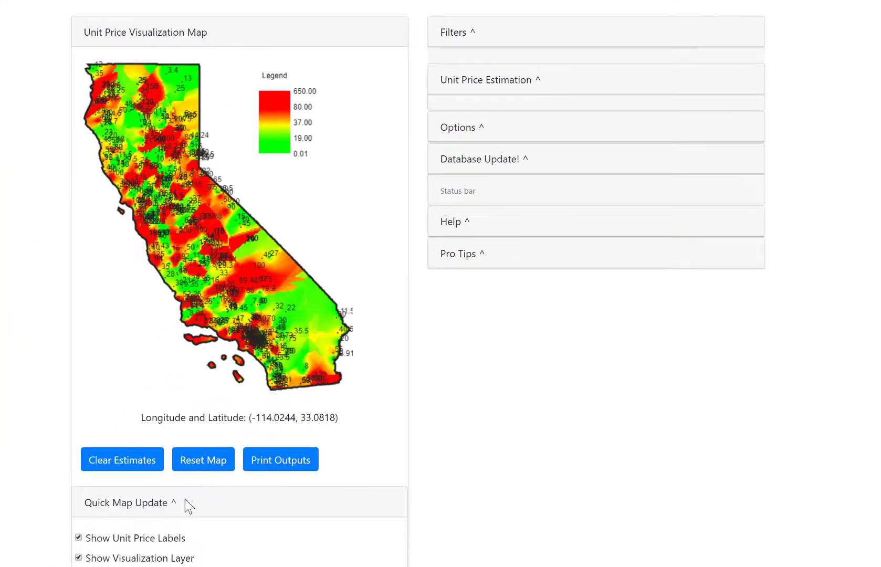
left_click(186, 499)
left_click(185, 499)
Reopen the filters and hide the map's unit price labels, and preview the printable report
left_click(464, 31)
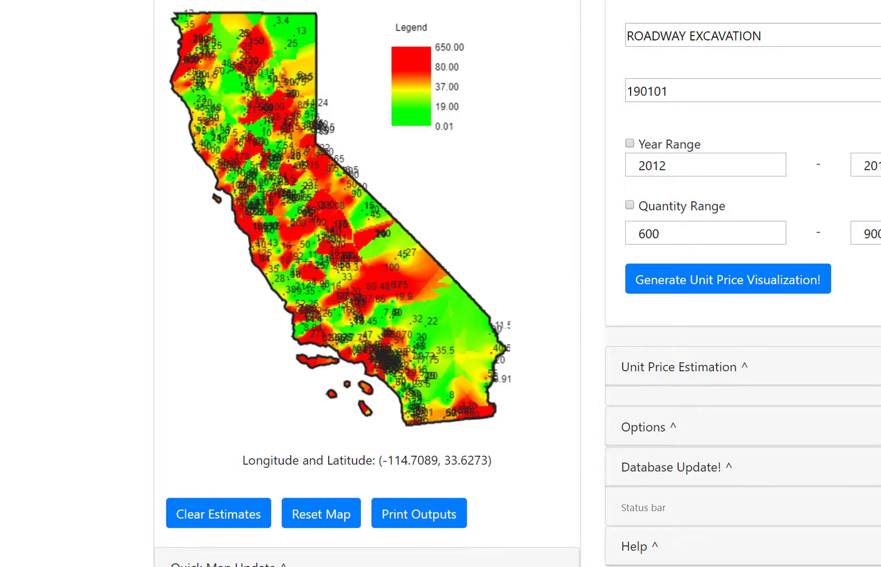
key("l")
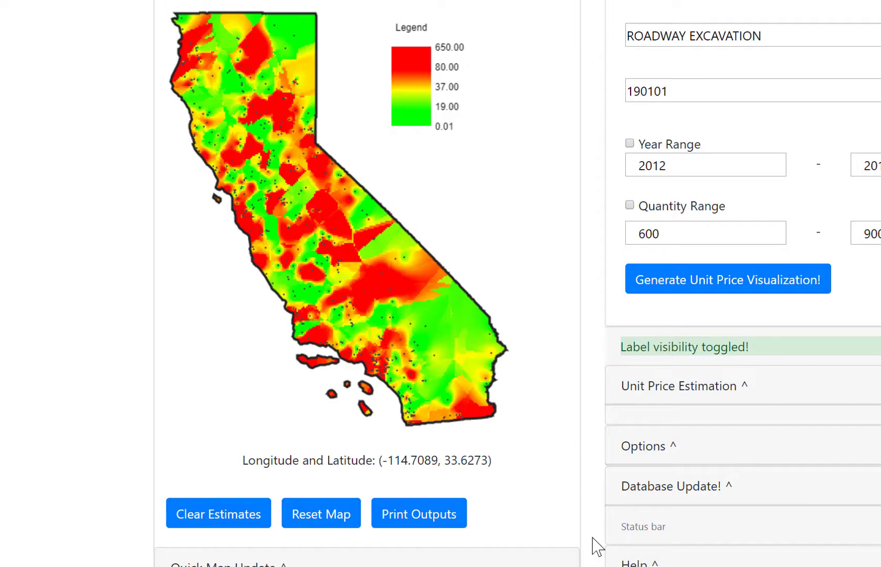
left_click(412, 520)
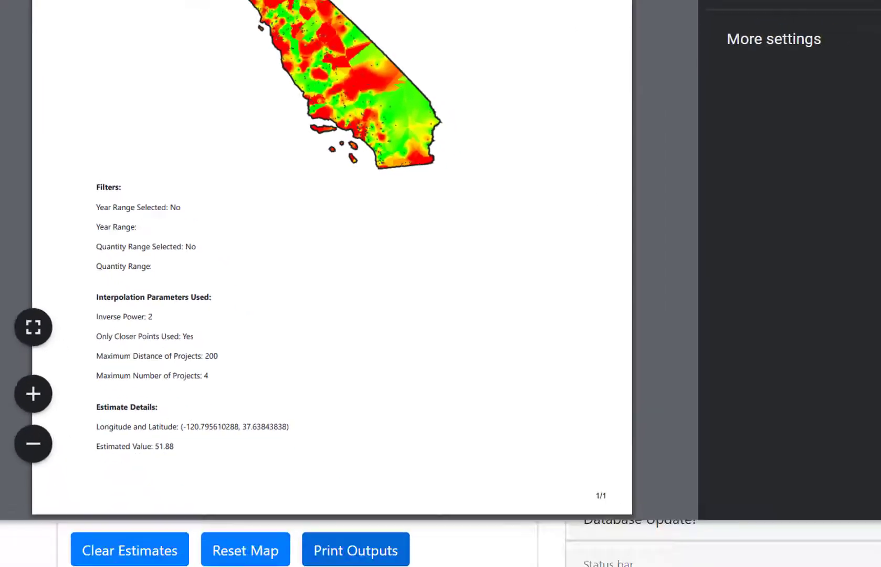
key("Escape")
Estimate the roadway excavation unit price for the PM details string 10-sta-132-26
left_click(499, 319)
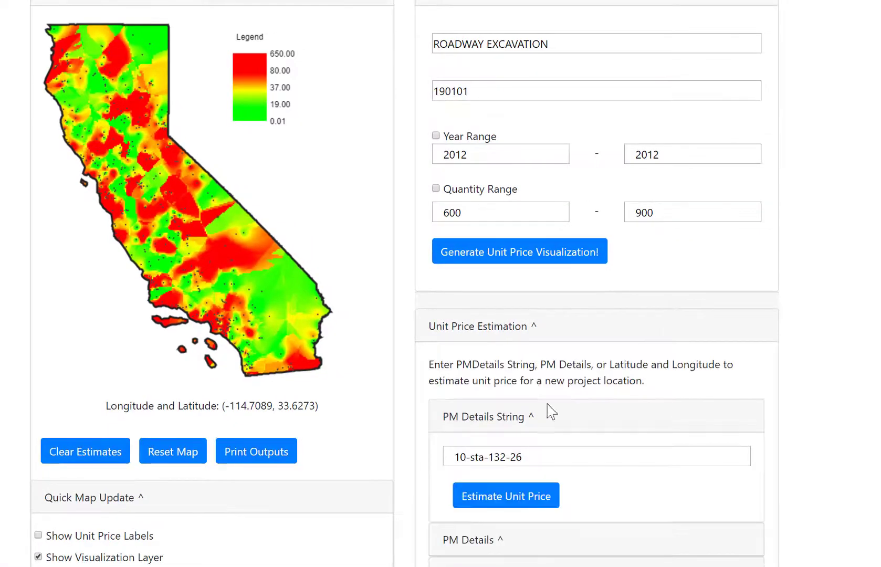
left_click(527, 498)
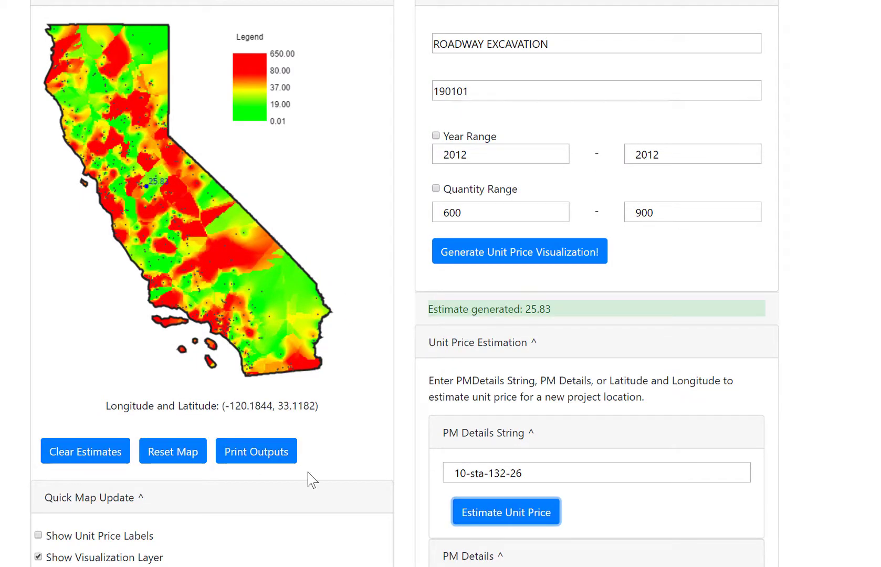
Preview the printable report and examine the map, the estimate's coordinates and its estimated value
left_click(278, 462)
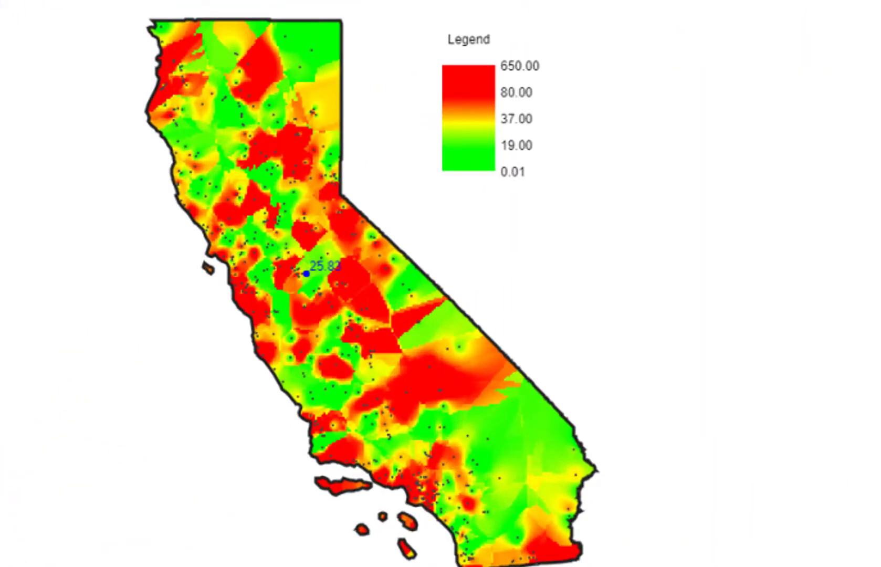
scroll(93, 410, "down", 5)
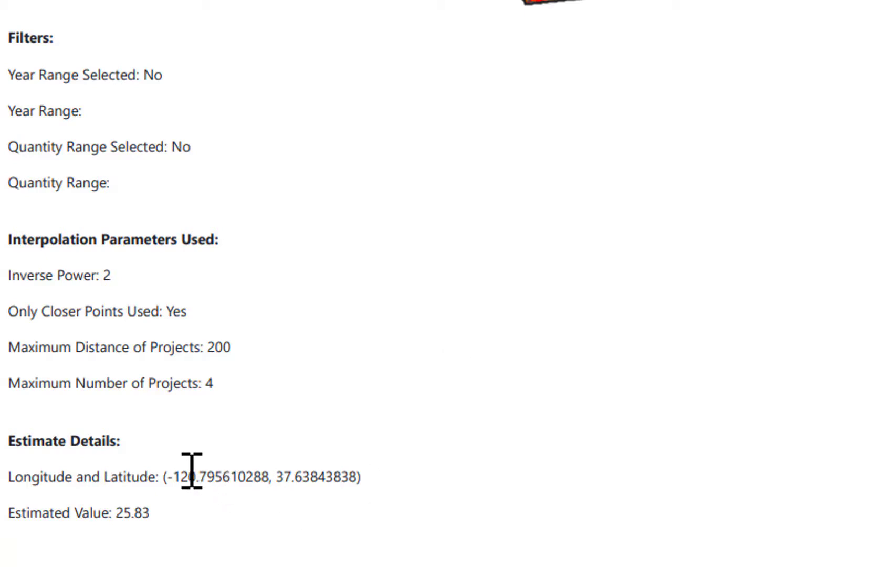
left_click_drag(277, 479, 178, 488)
left_click_drag(113, 514, 174, 515)
left_click(284, 505)
scroll(592, 472, "up", 10)
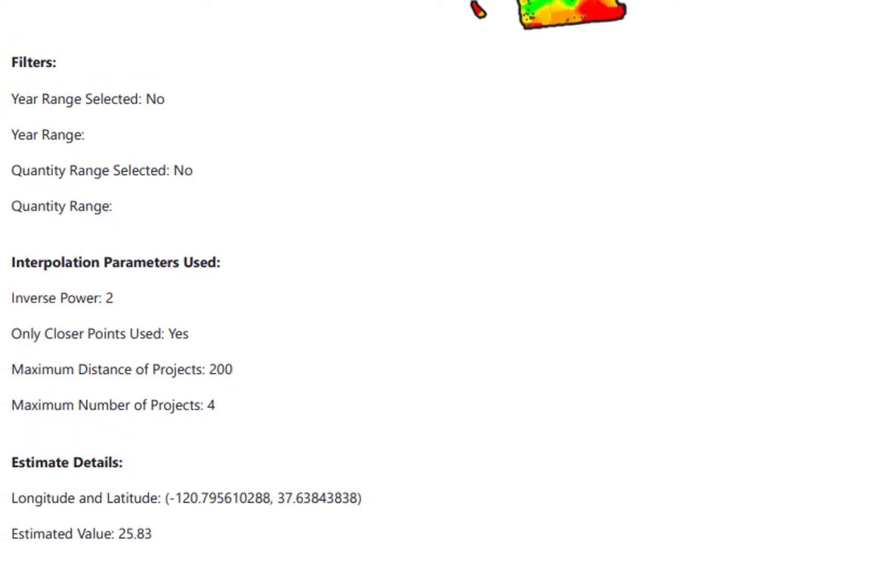
scroll(706, 242, "up", 1)
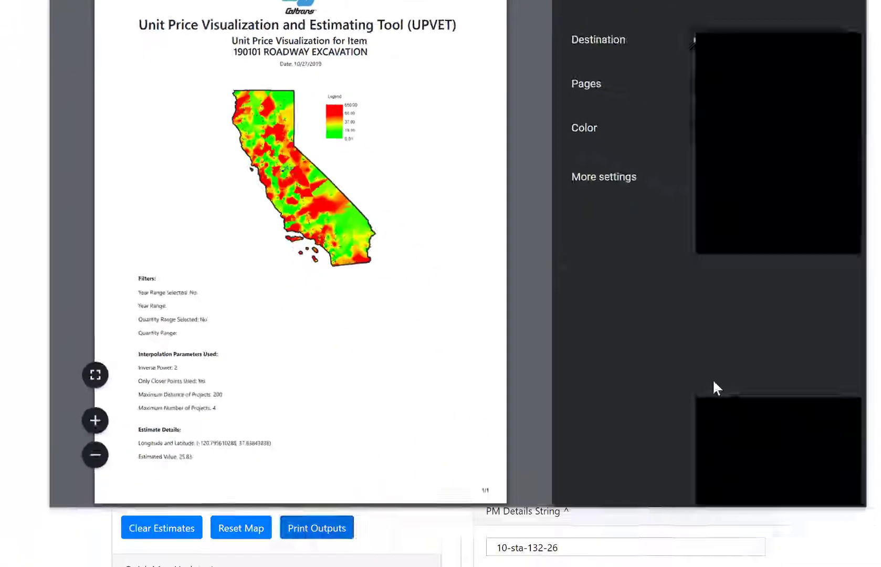
key("Escape")
Regenerate the roadway excavation map limited to year 2012 and quantities 600 to 900, with unit price labels shown
left_click(480, 241)
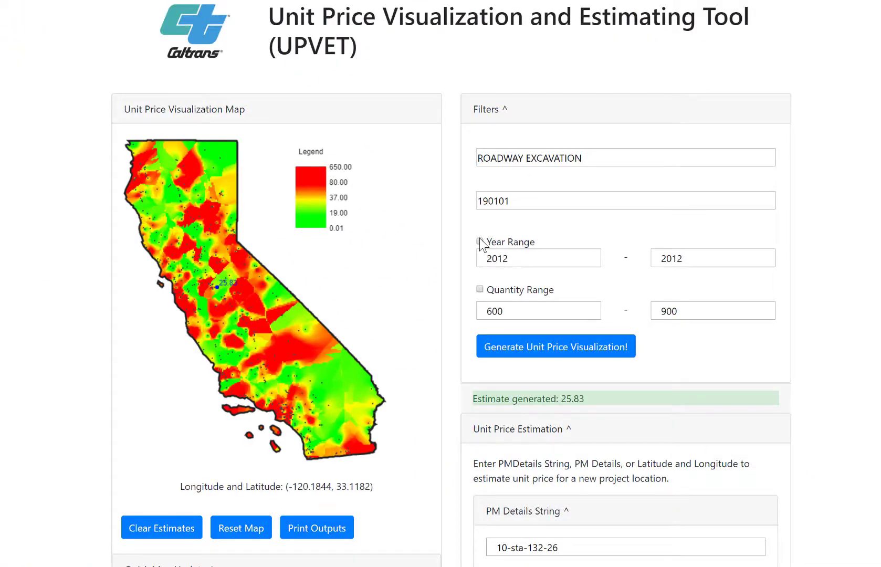
left_click(479, 290)
left_click(560, 355)
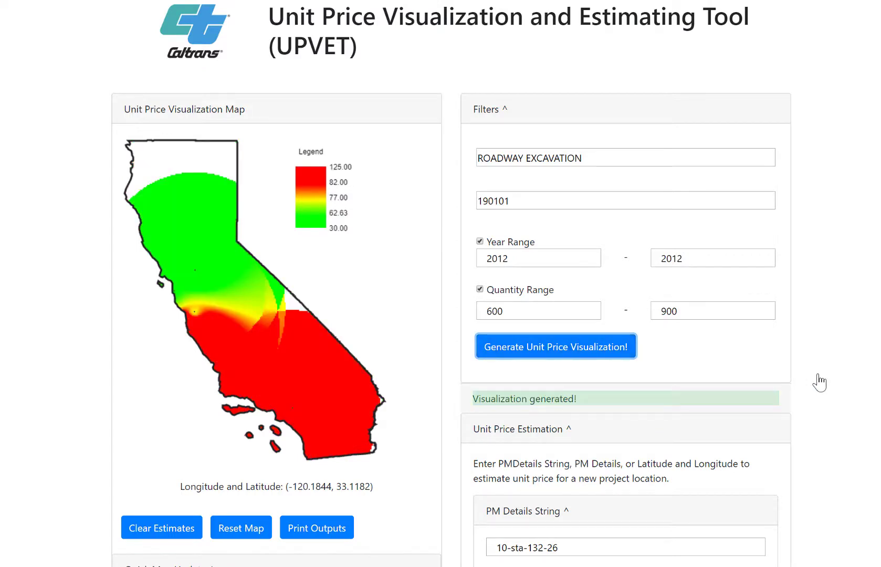
key("l")
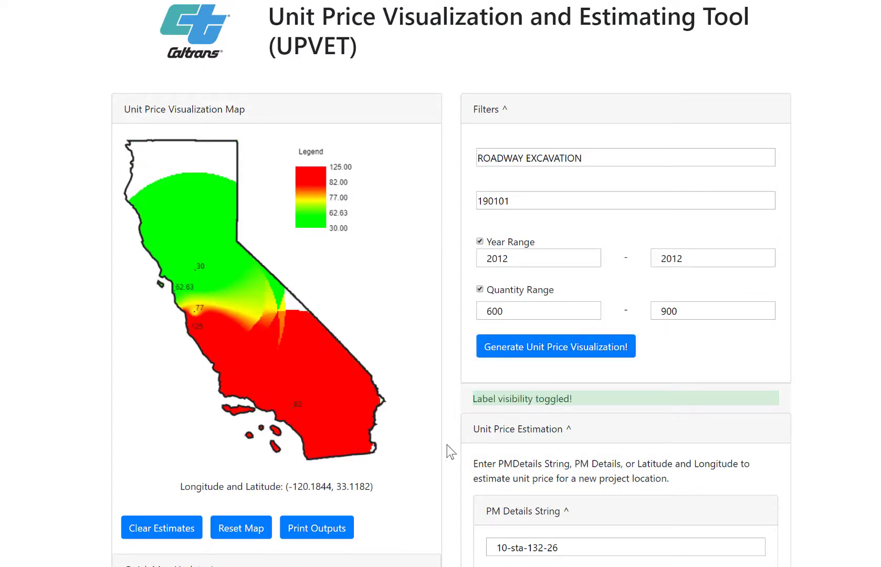
Preview the printable report for the filtered map, check its listed year and quantity ranges, and close it without saving
left_click(319, 530)
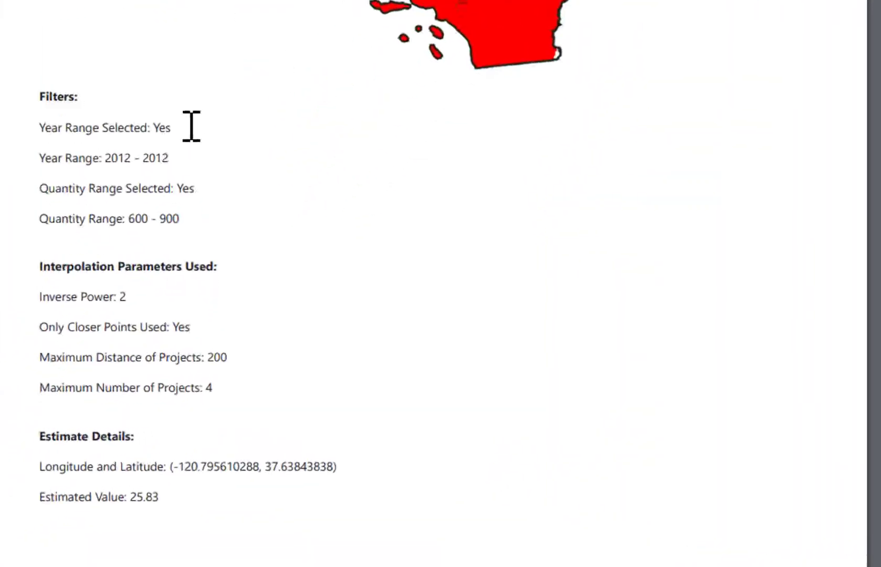
left_click_drag(172, 90, 121, 90)
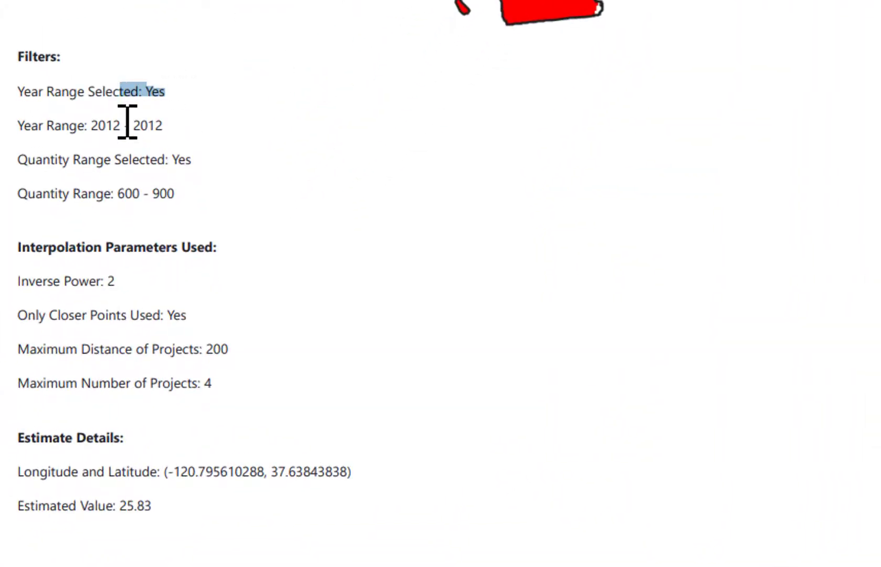
left_click_drag(92, 124, 165, 122)
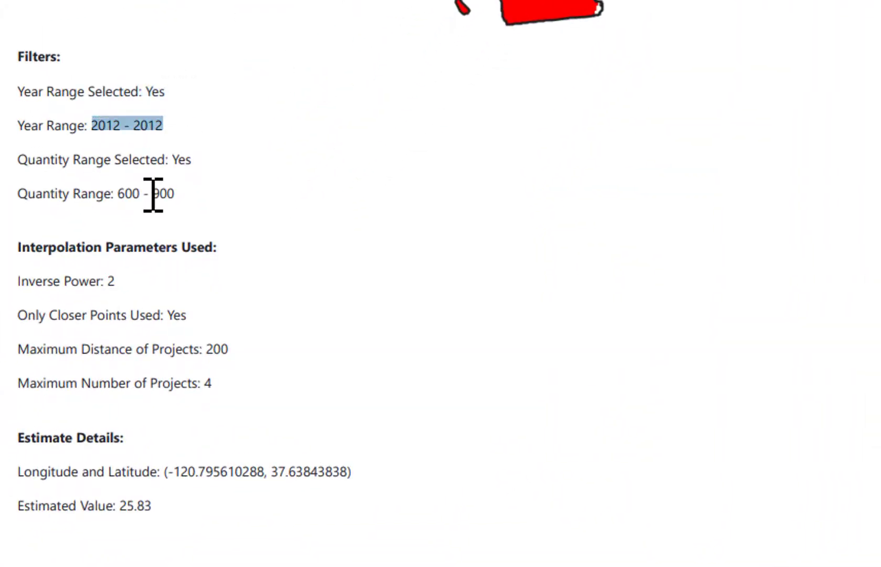
left_click_drag(150, 195, 202, 196)
left_click(233, 194)
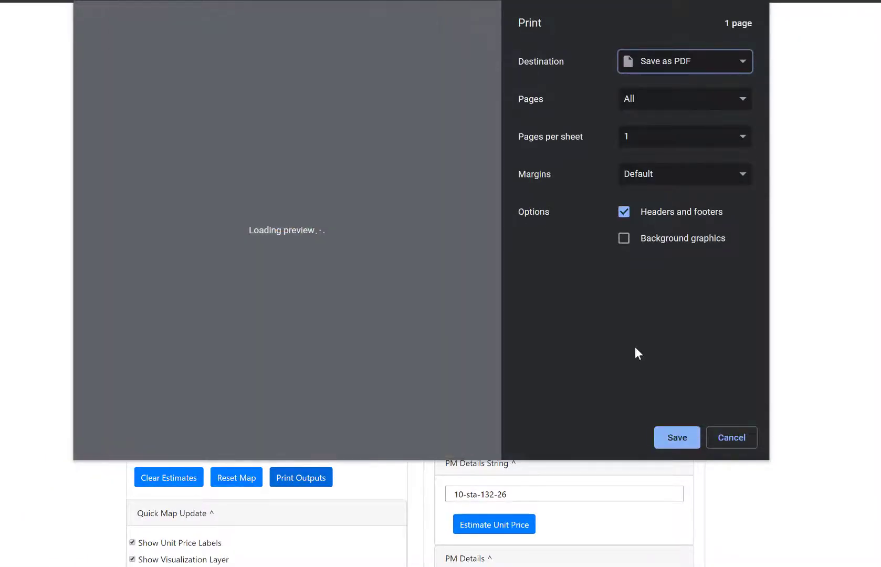
left_click(728, 441)
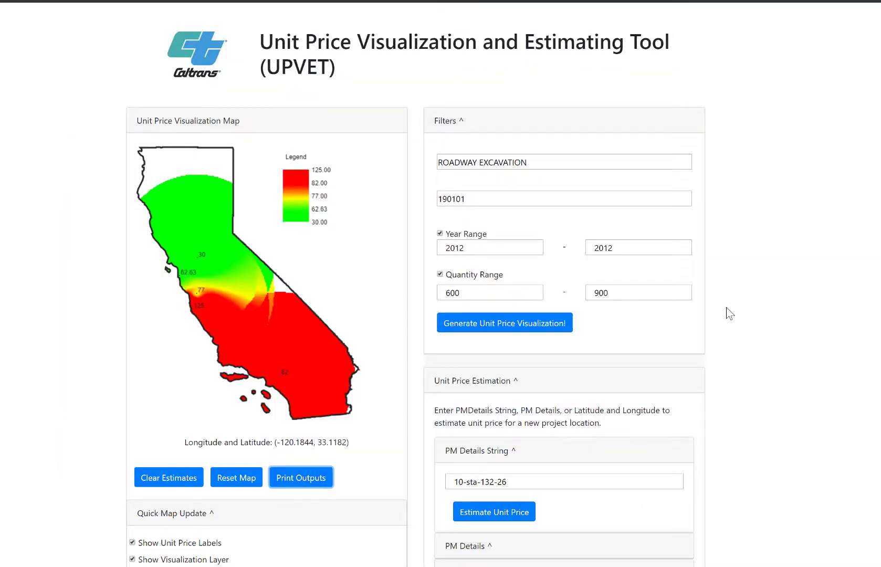
Collapse the Filters and Unit Price Estimation sections beside the filtered map
left_click(538, 123)
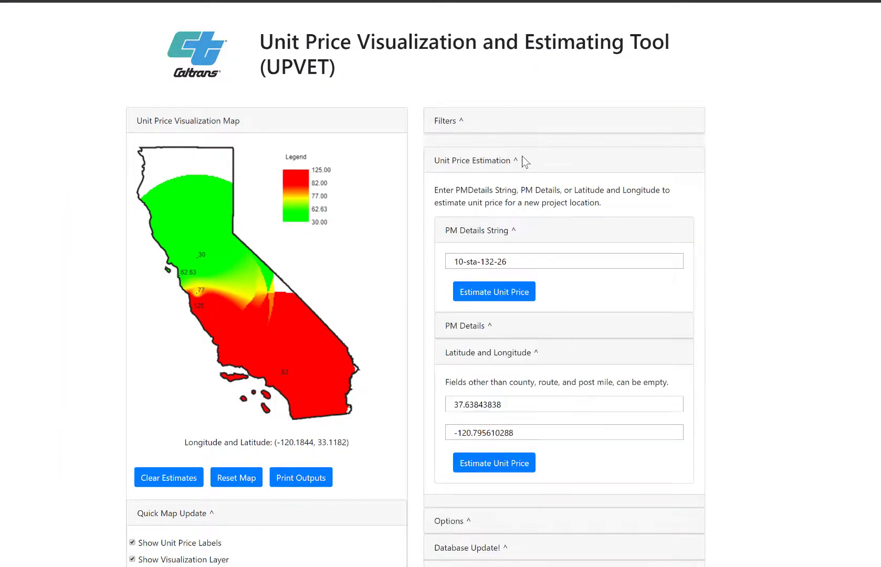
left_click(525, 159)
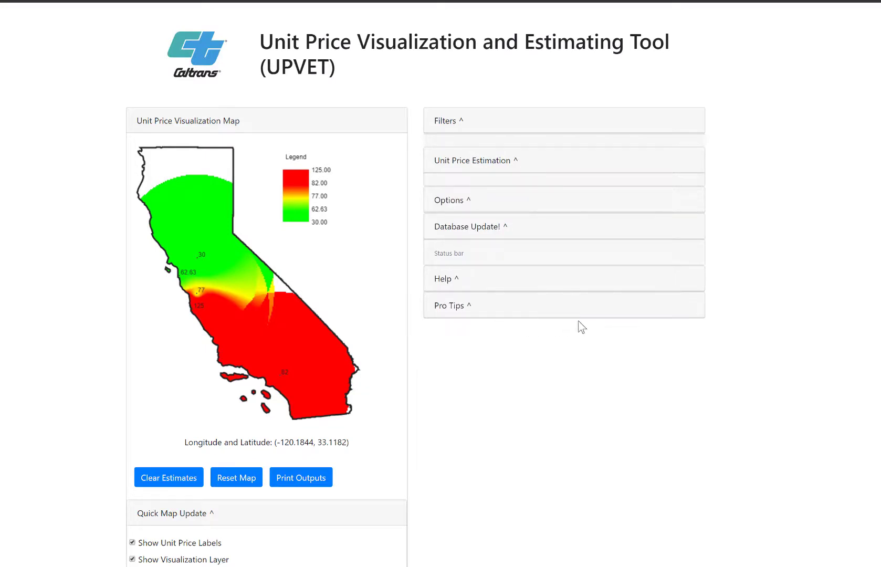